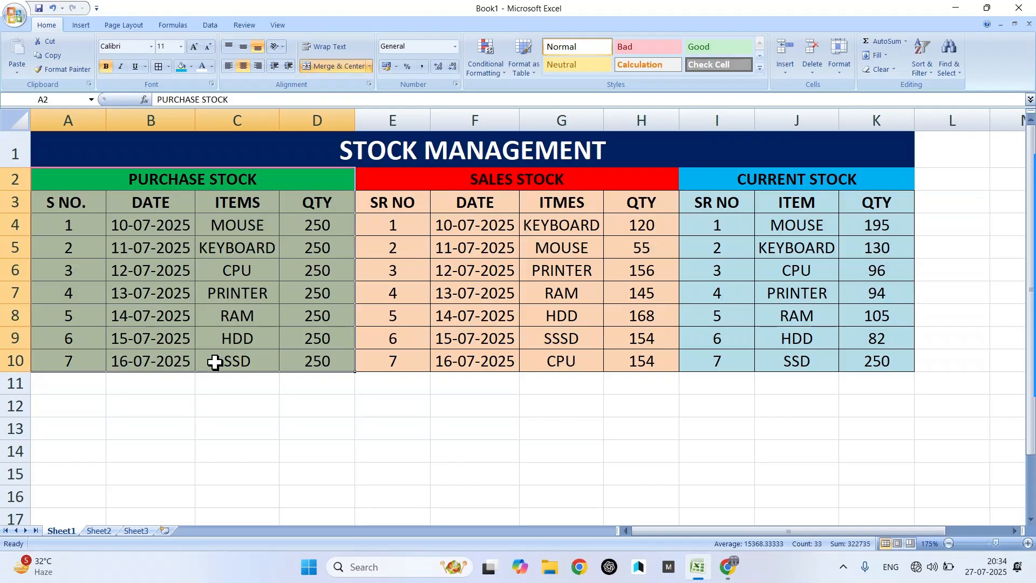
# - Highlight the sales and current stock tables and the MOUSE sale of 55 units
pyautogui.moveTo(520, 183); pyautogui.dragTo(529, 376)
pyautogui.moveTo(740, 176); pyautogui.dragTo(753, 360)
pyautogui.click(404, 409)
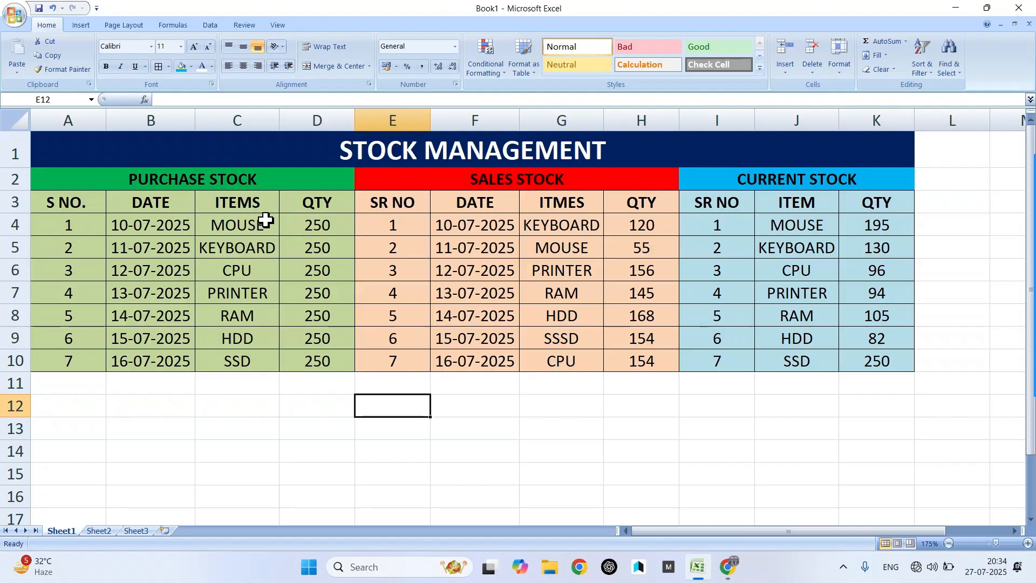
pyautogui.moveTo(556, 244); pyautogui.dragTo(474, 237)
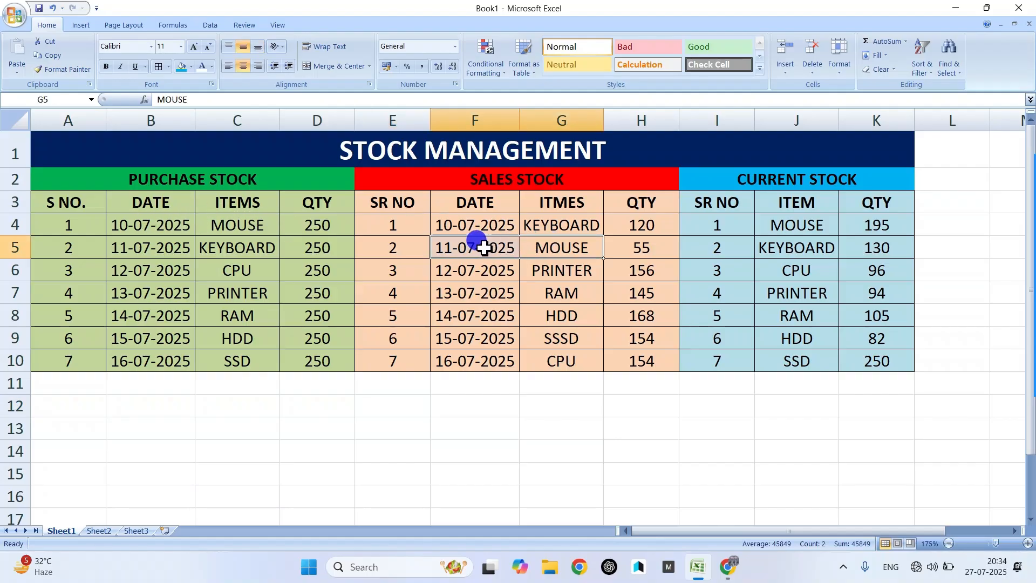
pyautogui.click(633, 248)
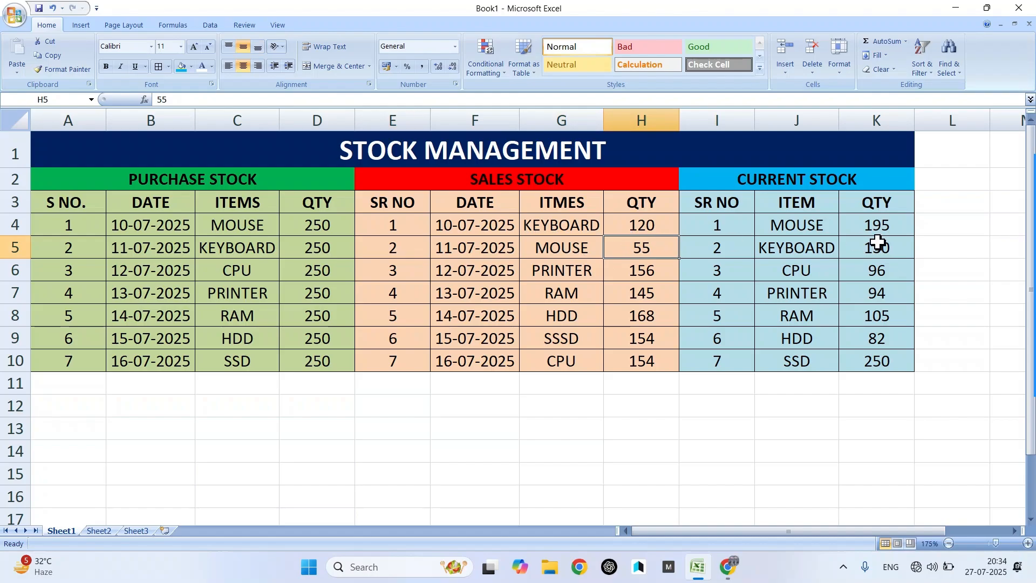
pyautogui.moveTo(802, 220); pyautogui.dragTo(910, 221)
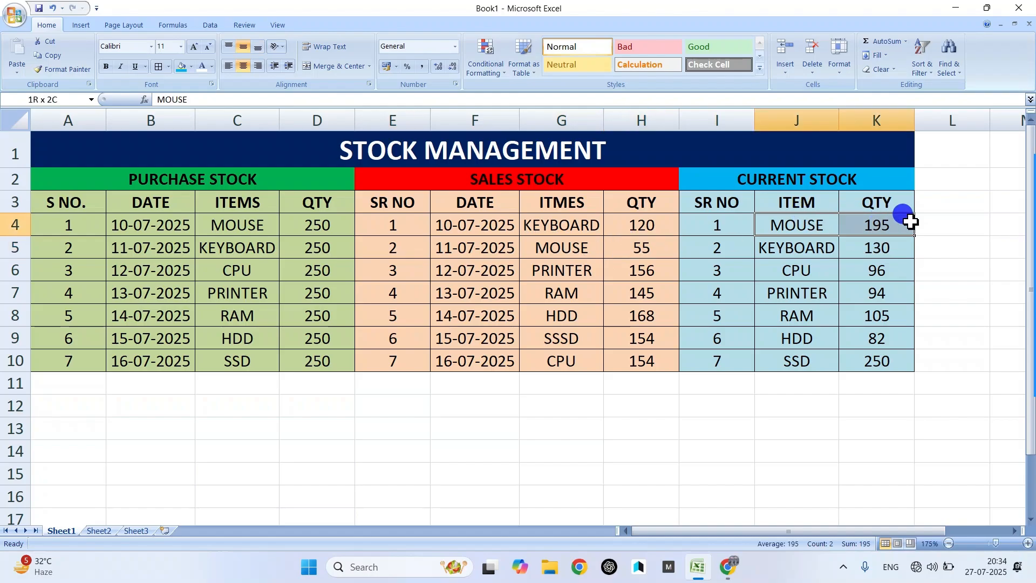
pyautogui.click(393, 401)
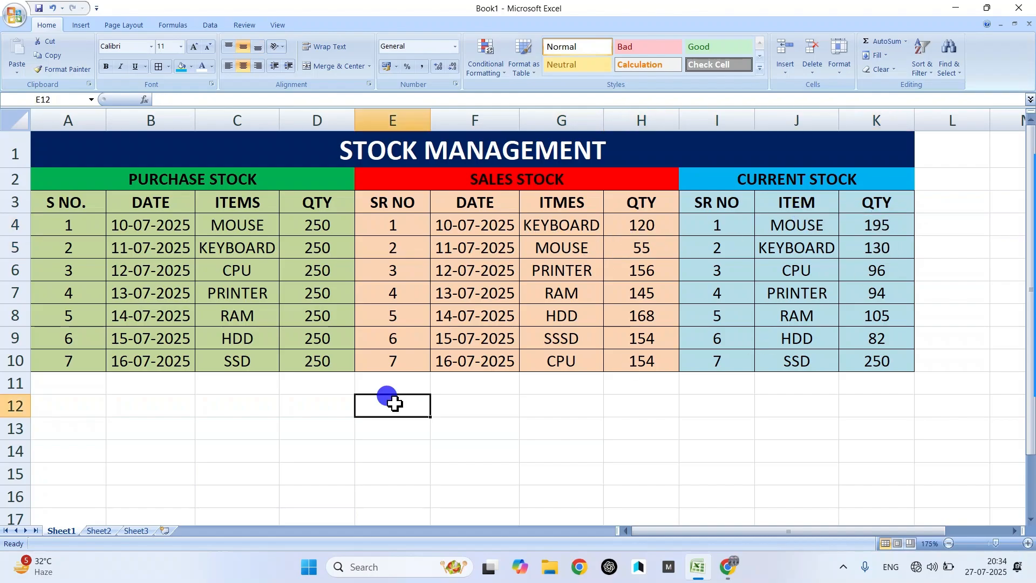
# - Show the SUMIF formula in K4 and mark the current stock quantities K4:K8
pyautogui.click(877, 229)
pyautogui.moveTo(878, 229); pyautogui.dragTo(867, 306)
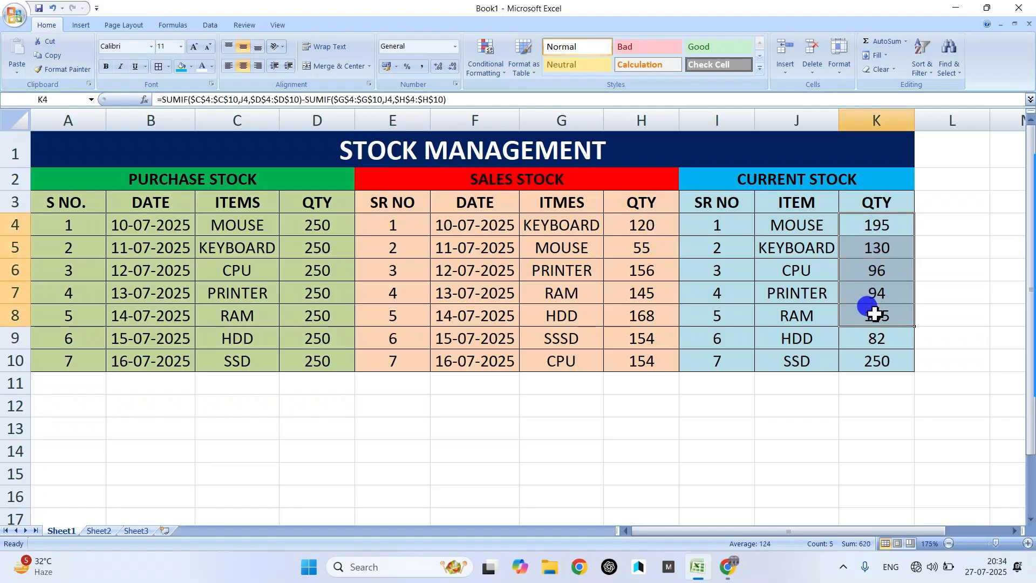
pyautogui.click(718, 428)
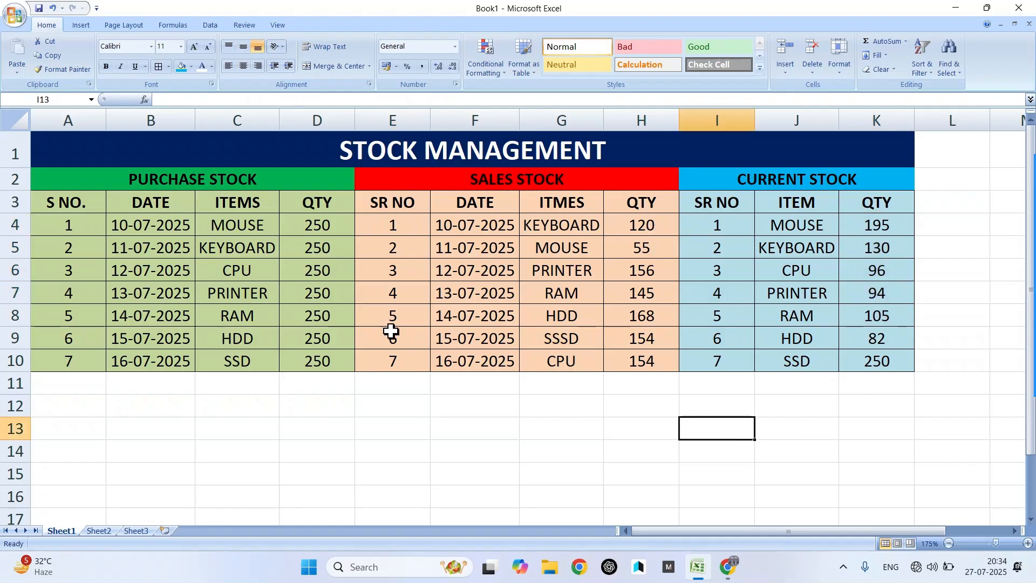
# - Point out matching entries like MOUSE, CPU and PRINTER across the purchase and sales lists
pyautogui.click(219, 227)
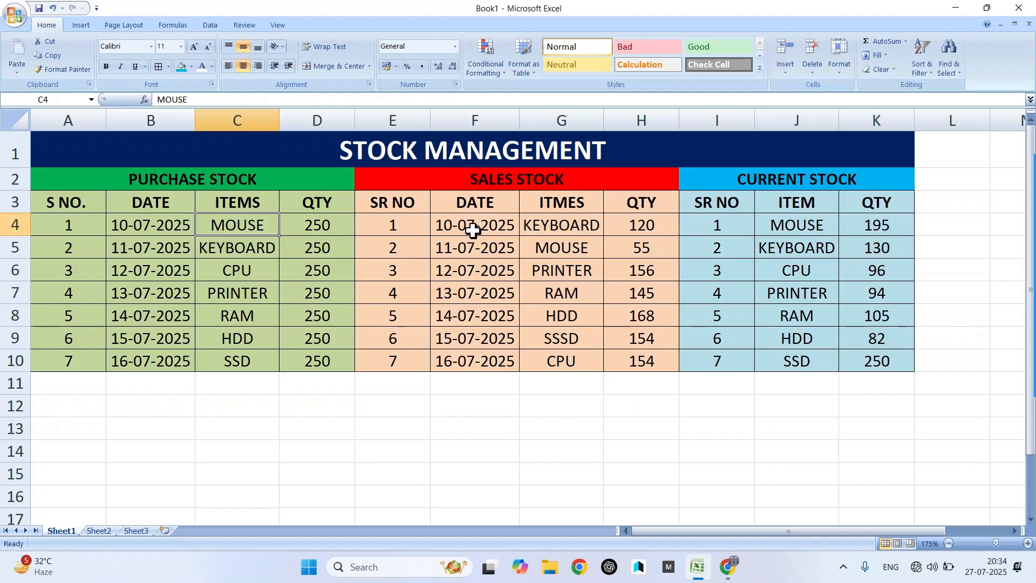
pyautogui.click(564, 248)
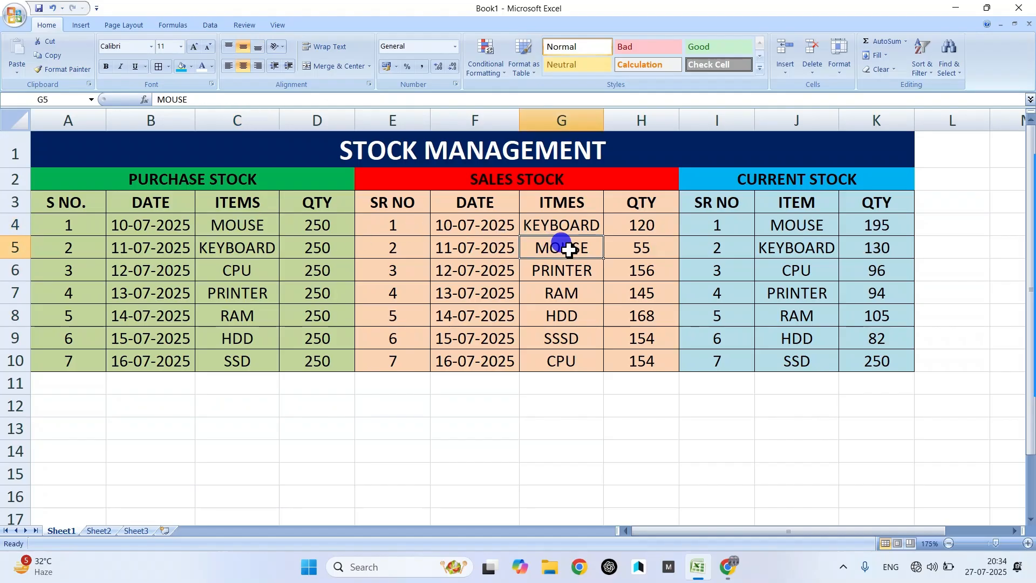
pyautogui.click(121, 251)
pyautogui.click(589, 250)
pyautogui.click(243, 263)
pyautogui.click(486, 262)
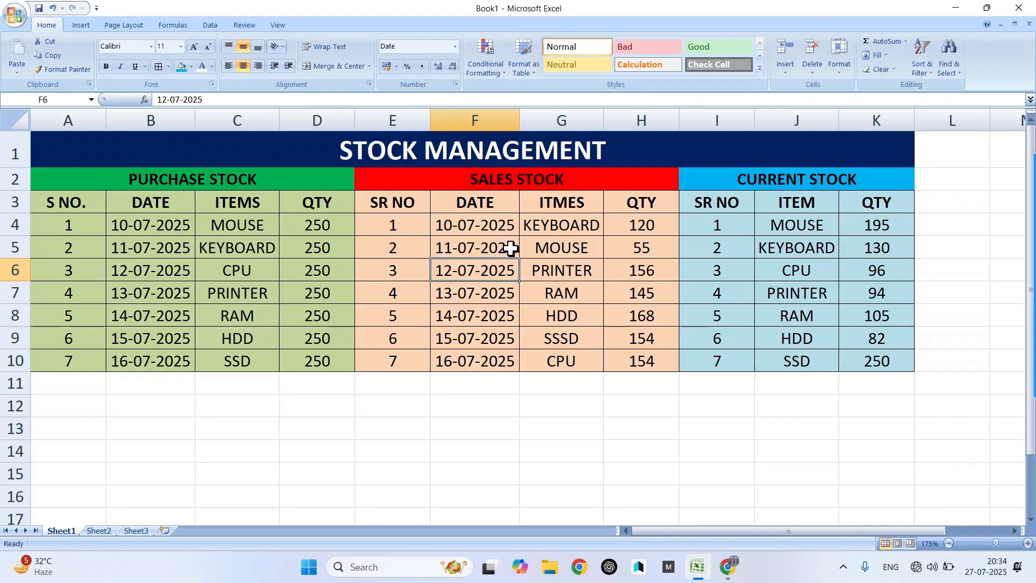
pyautogui.click(243, 225)
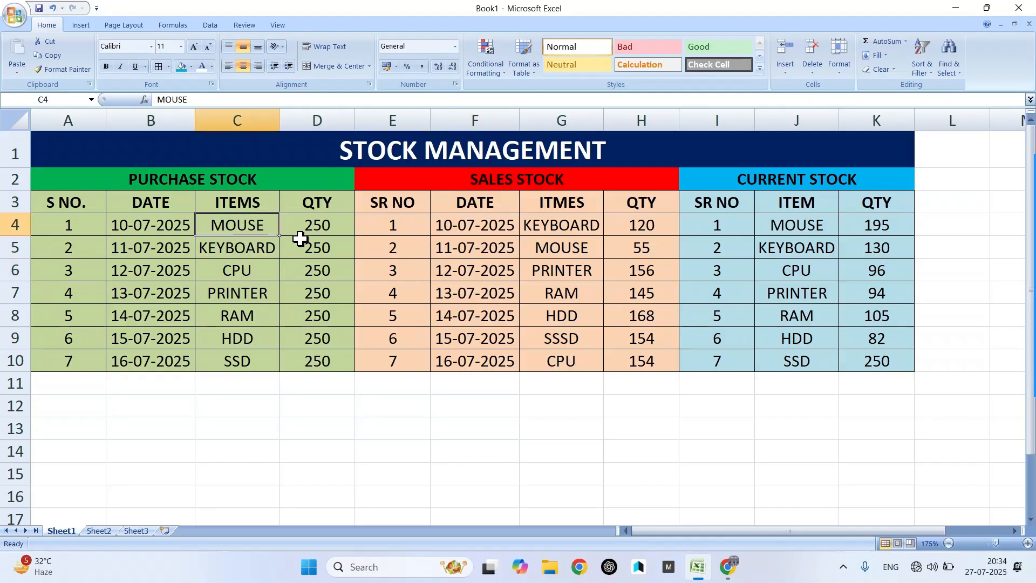
pyautogui.click(579, 265)
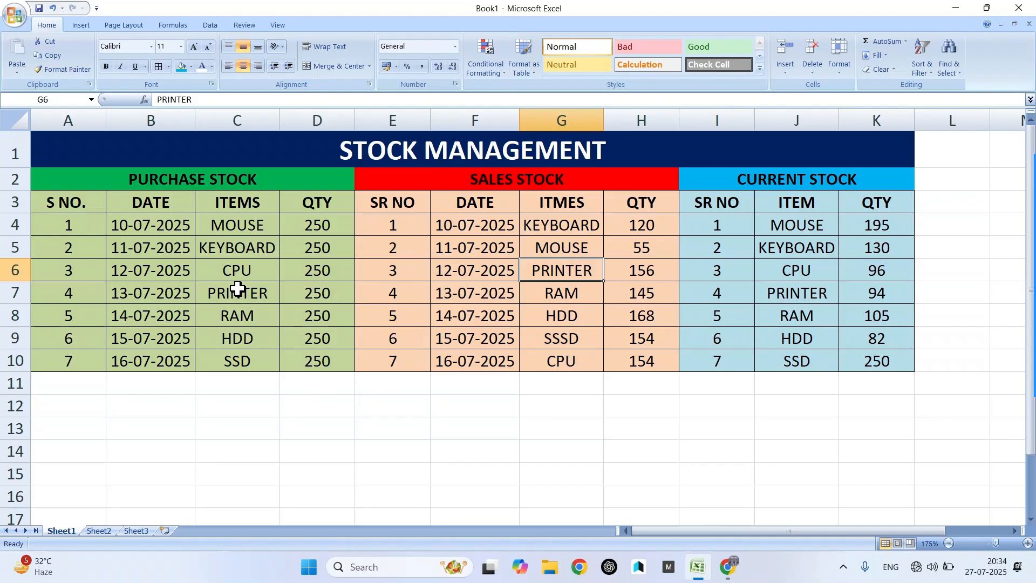
# - Switch to the blank Sheet2
pyautogui.click(100, 531)
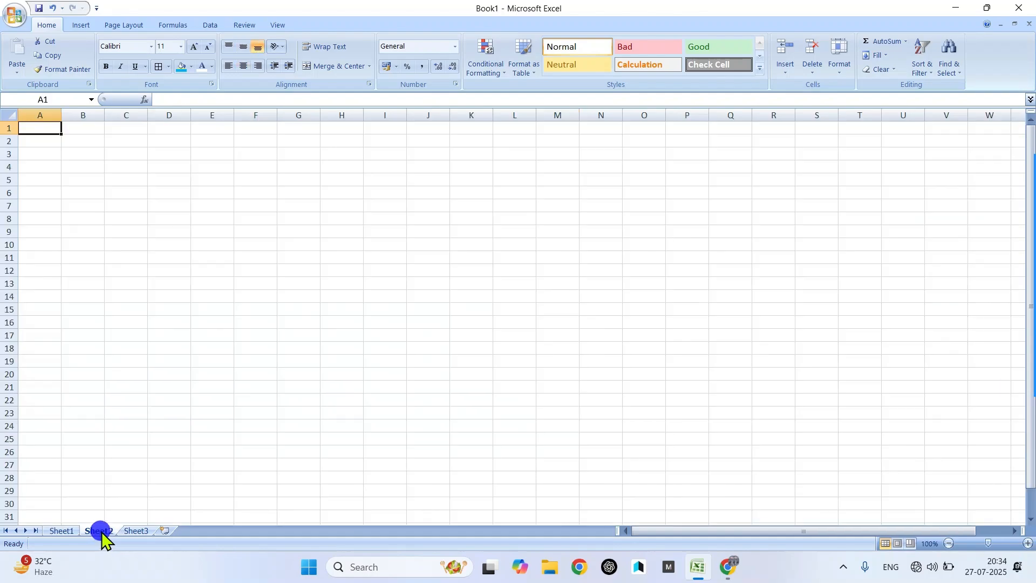
pyautogui.scroll(3, 102, 309)
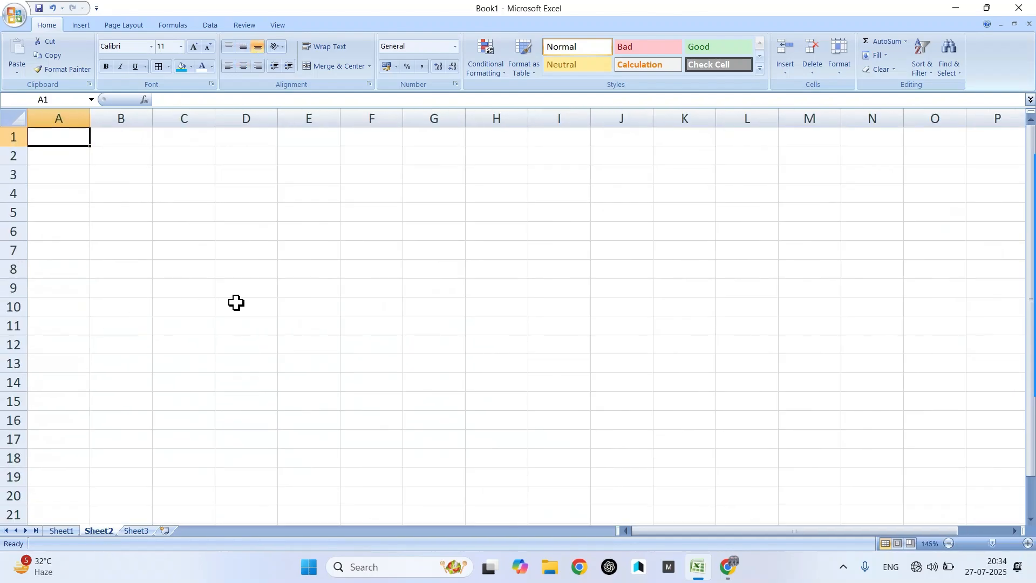
pyautogui.scroll(3, 237, 303)
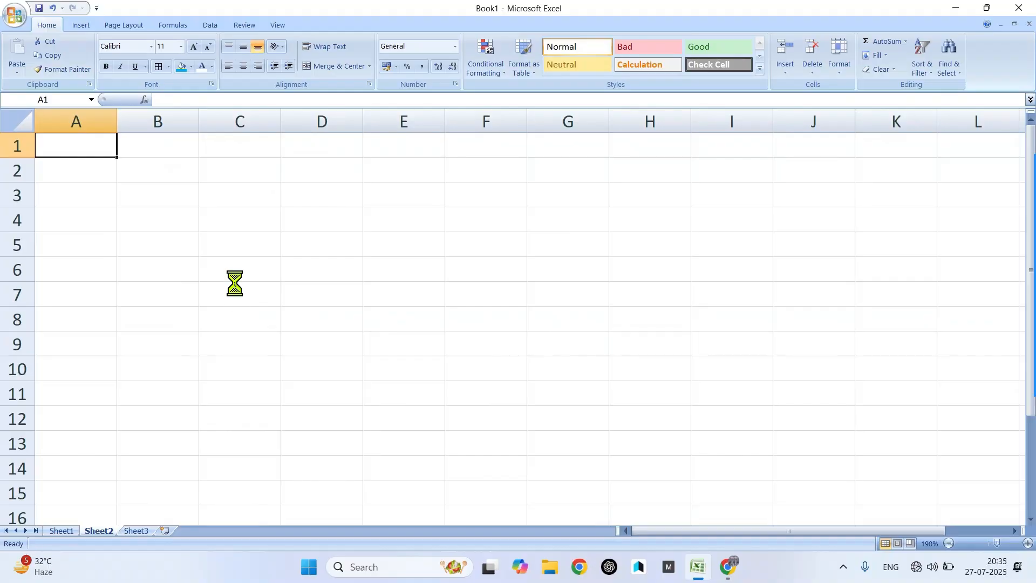
pyautogui.scroll(-1, 235, 283)
# - Enter the headings SR NO., DATE, ITEM and QTY in A3:D3
pyautogui.click(69, 187)
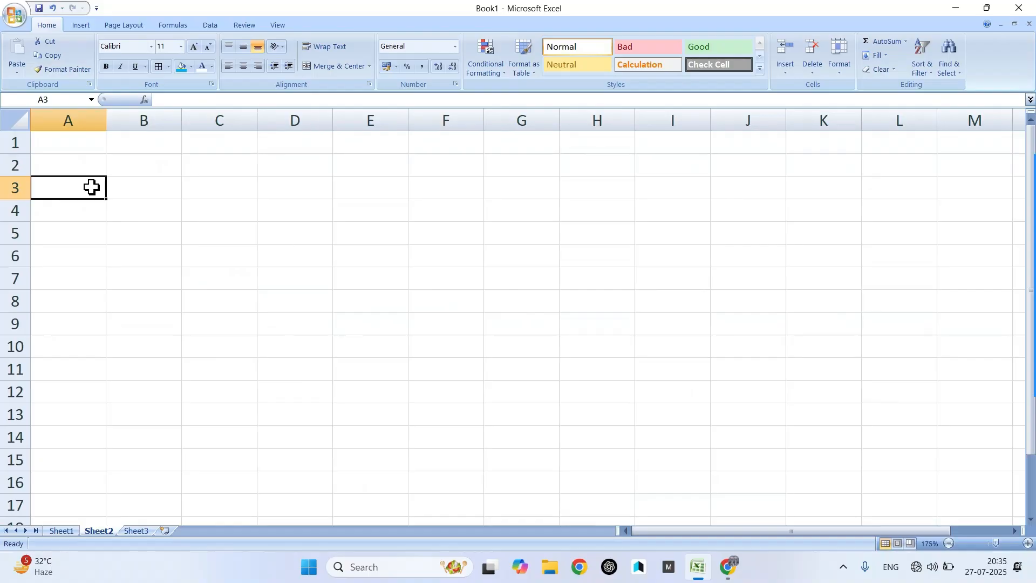
pyautogui.write('SR NO')
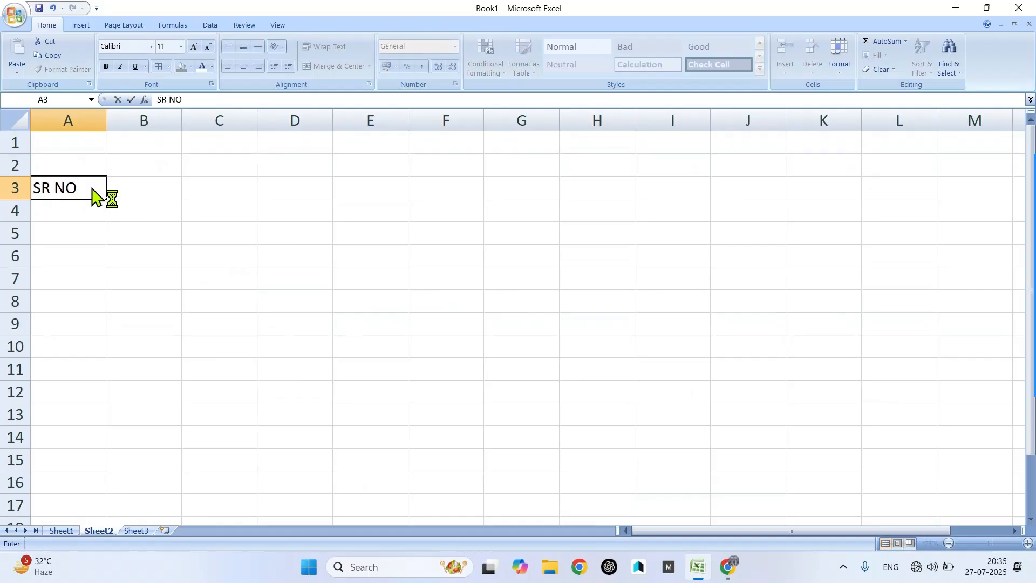
pyautogui.write('.')
pyautogui.press('Tab')
pyautogui.write('DATE')
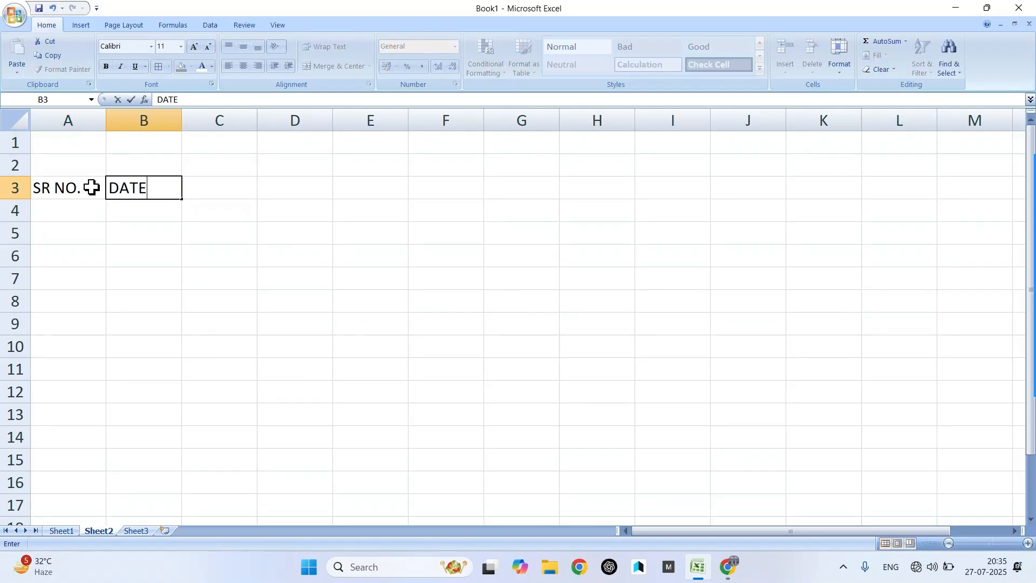
pyautogui.press('Tab')
pyautogui.write('ITEM')
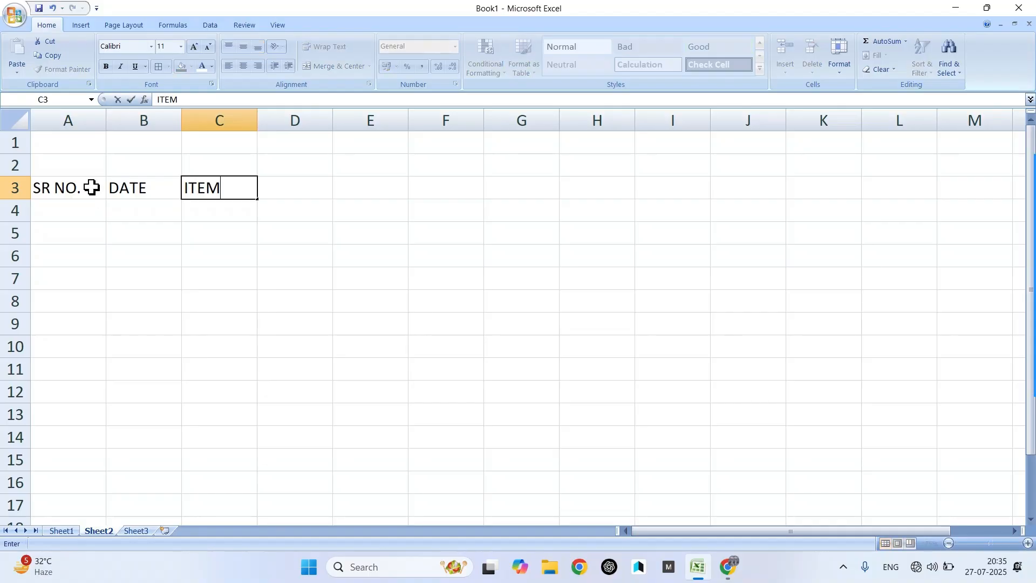
pyautogui.press('Tab')
pyautogui.write('QTY')
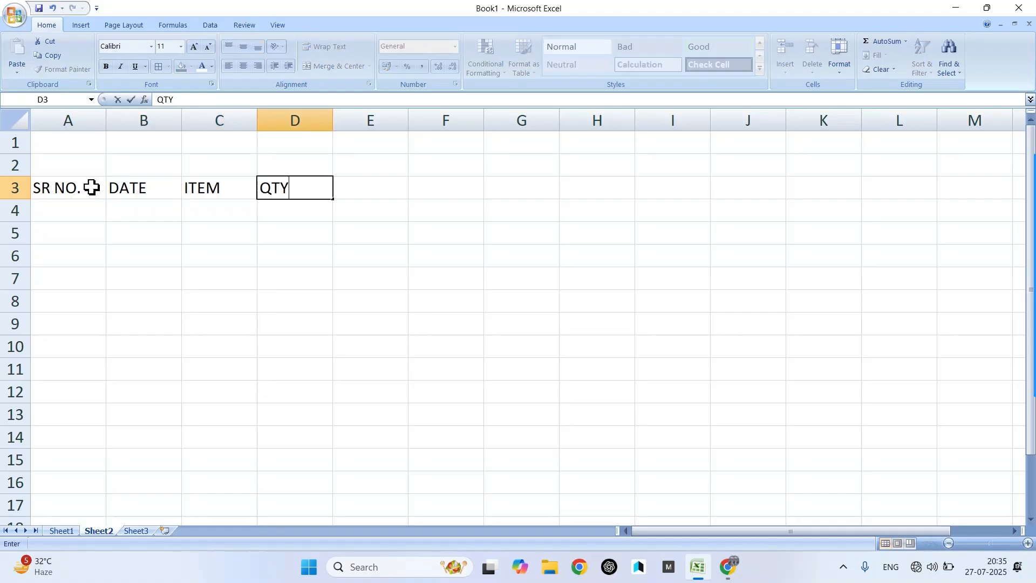
pyautogui.press('Tab')
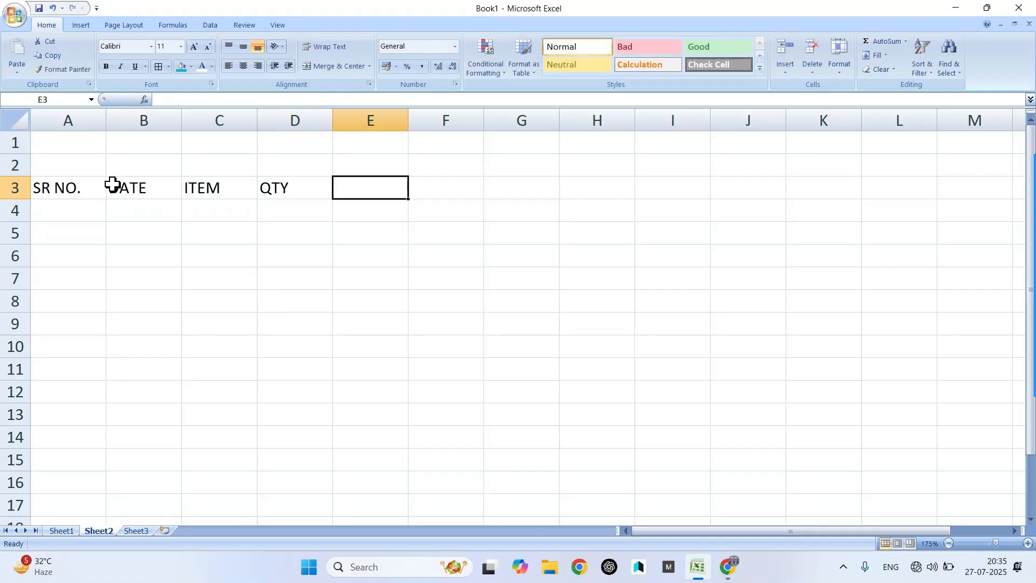
# - Merge and centre A2:D2 with the title PURCHASE STOCK
pyautogui.moveTo(64, 162); pyautogui.dragTo(283, 173)
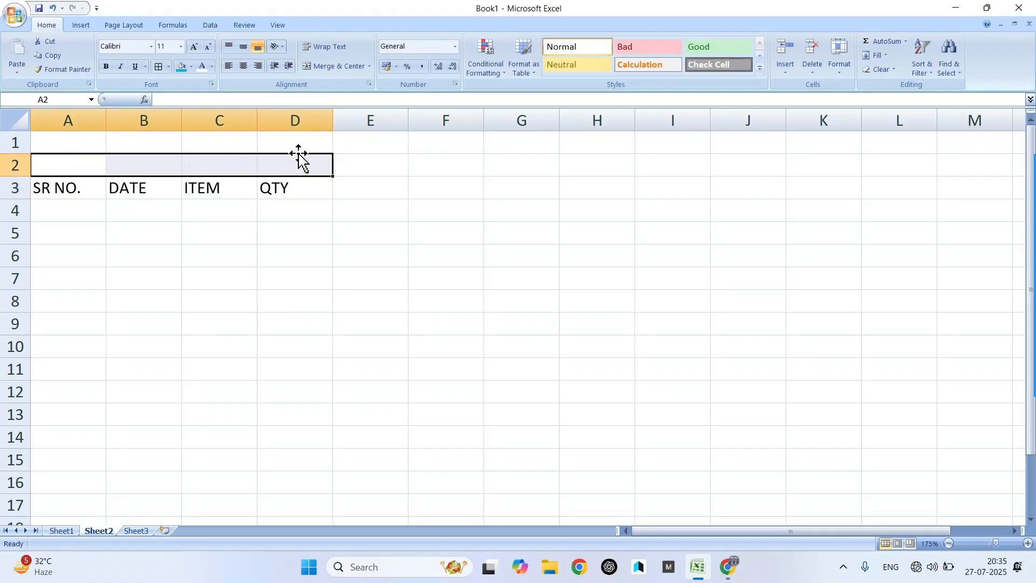
pyautogui.click(333, 66)
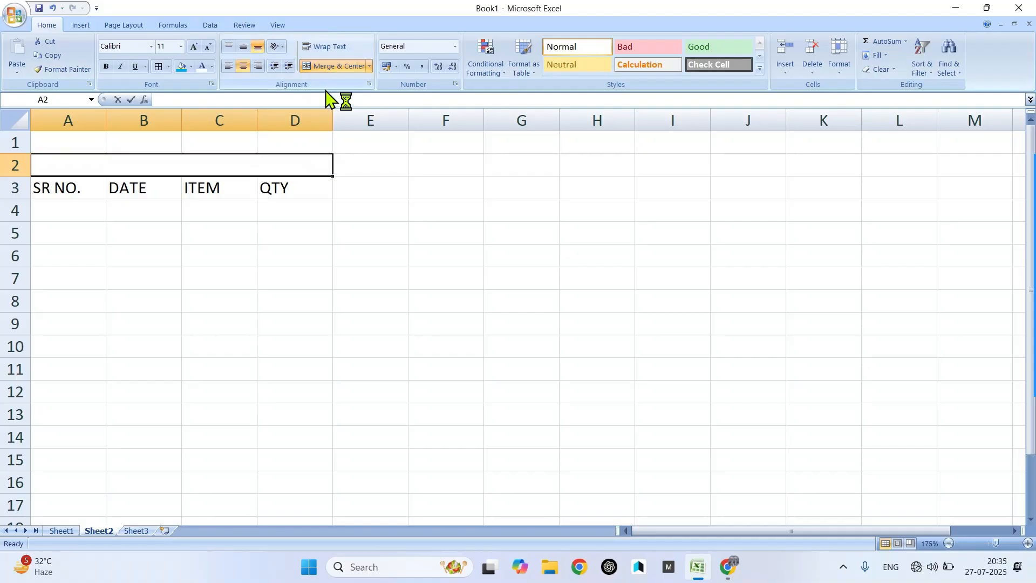
pyautogui.write('PURCHASE STO')
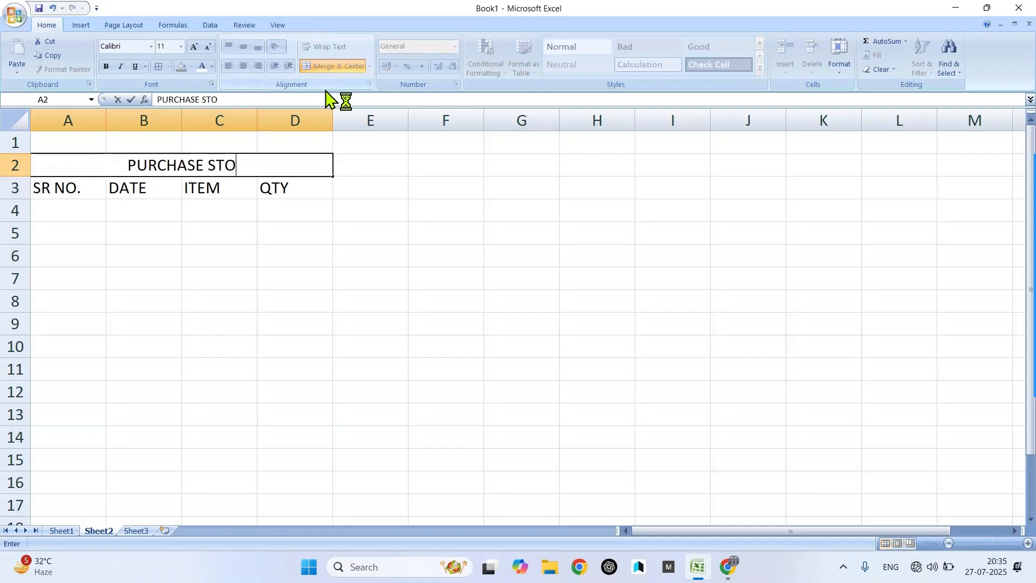
pyautogui.write('CK')
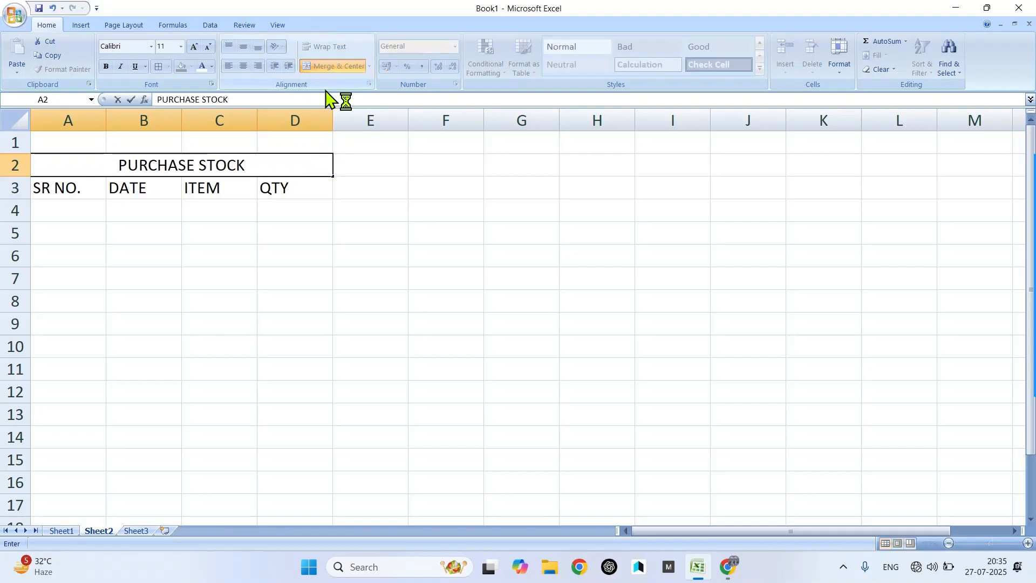
pyautogui.click(323, 210)
# - Enter the headings SR NO., DATE, ITEM and QTY in E3:H3
pyautogui.click(372, 186)
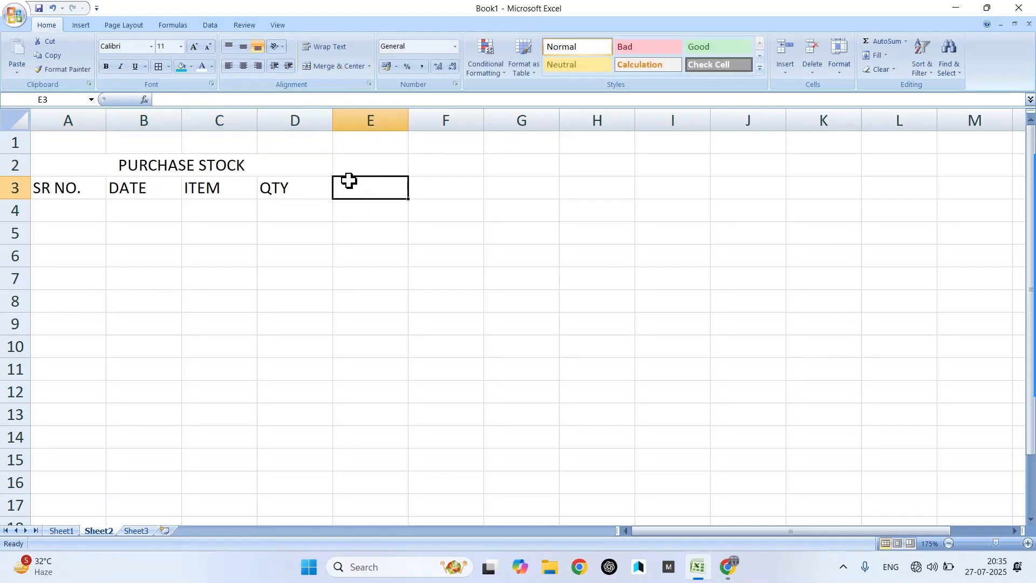
pyautogui.write('SR NO')
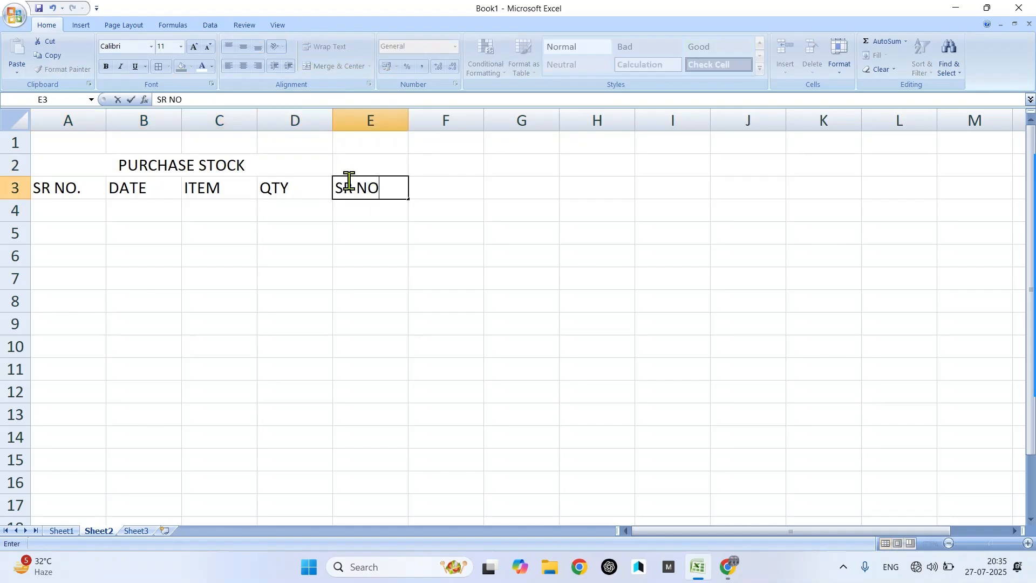
pyautogui.write('.')
pyautogui.press('Tab')
pyautogui.write('DATE')
pyautogui.press('Tab')
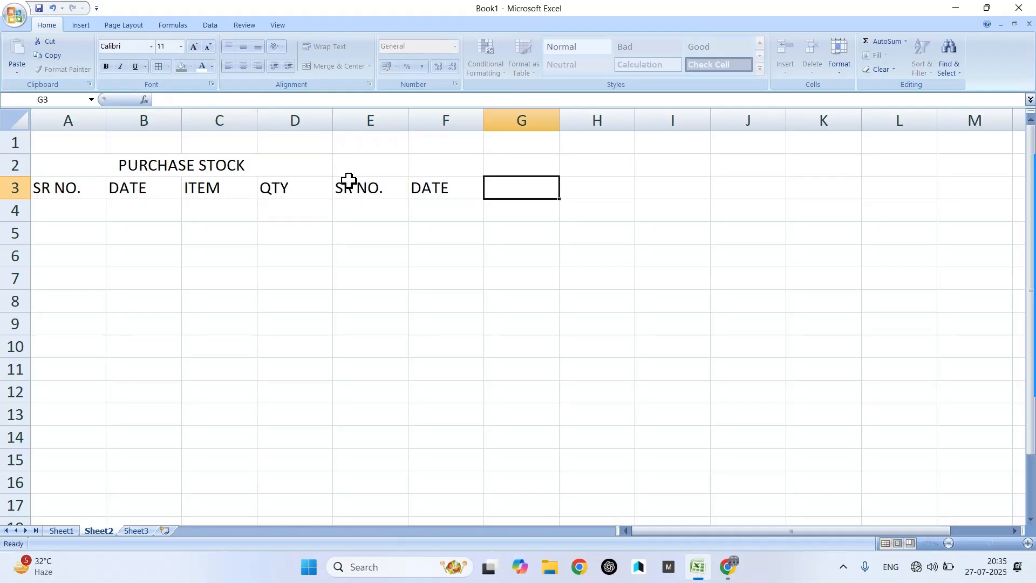
pyautogui.write('ITEM')
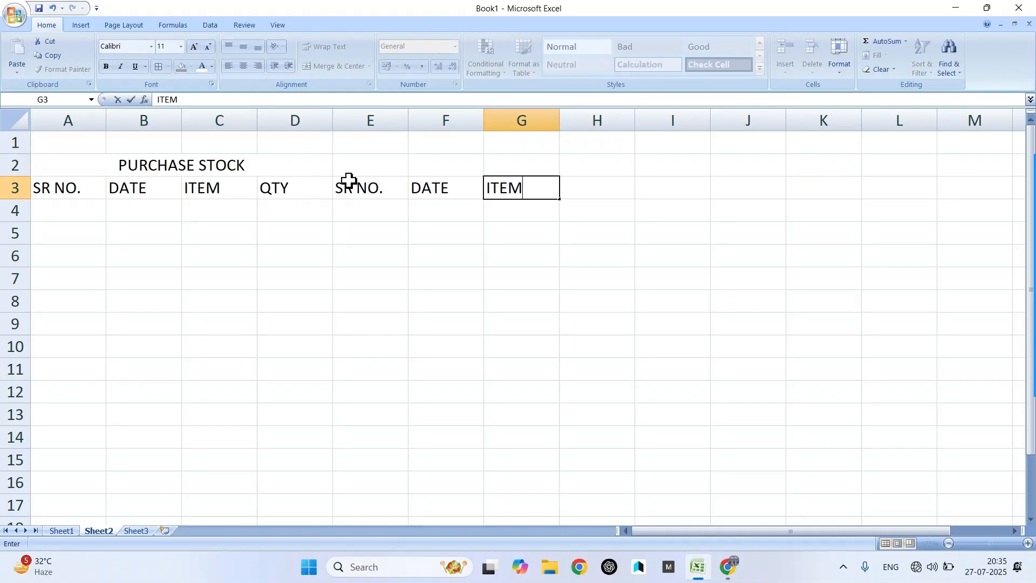
pyautogui.press('Tab')
pyautogui.write('QTY')
pyautogui.press('Tab')
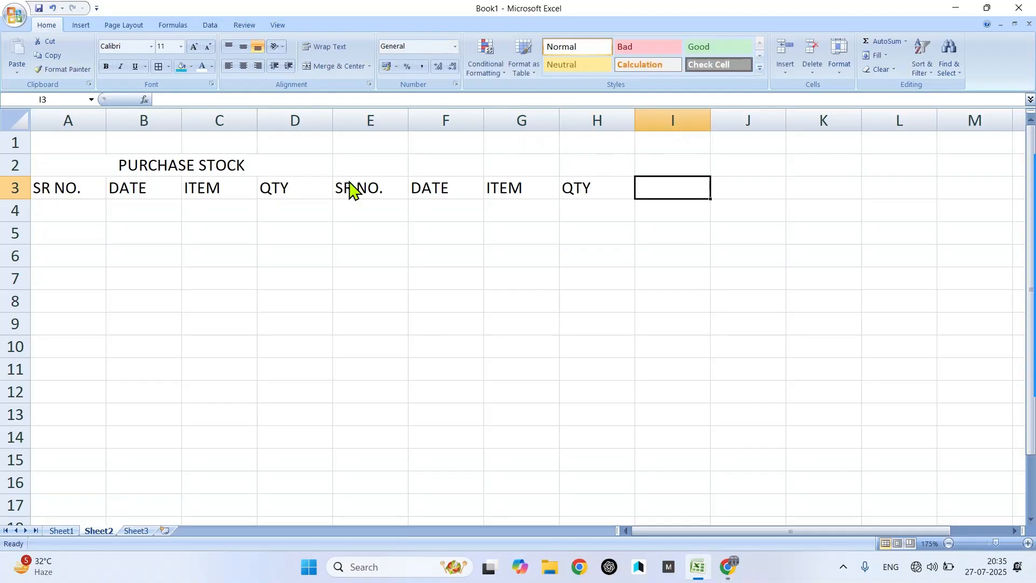
# - Merge and centre E2:H2 and type the title SALES STOCK
pyautogui.moveTo(384, 171); pyautogui.dragTo(584, 163)
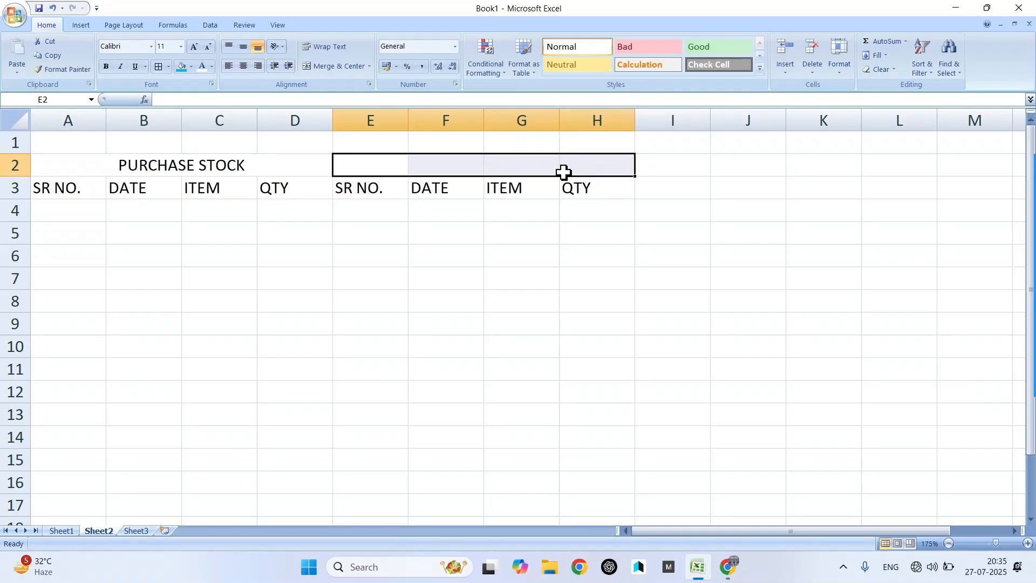
pyautogui.click(333, 73)
pyautogui.write('S')
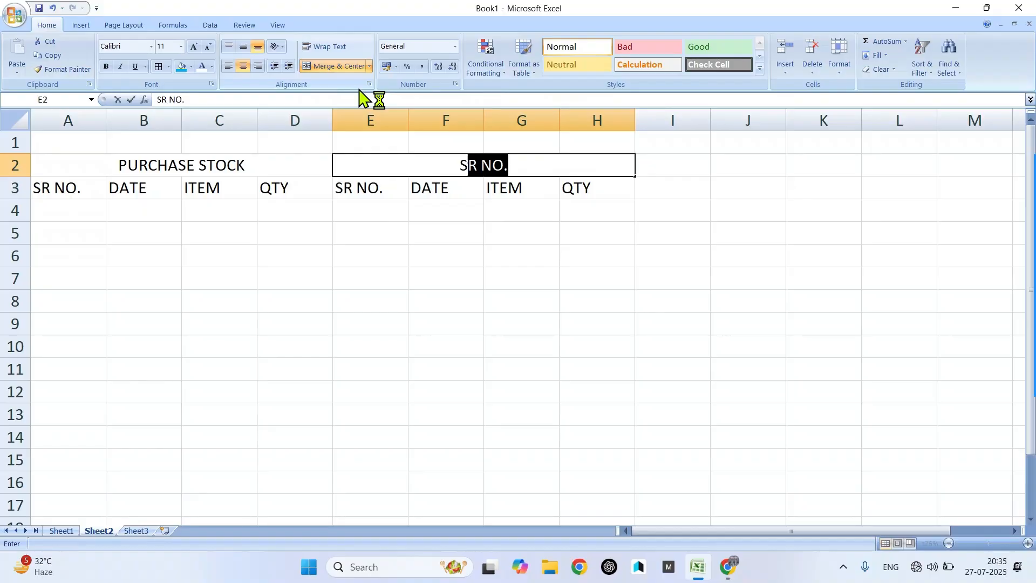
pyautogui.write('ALES ST')
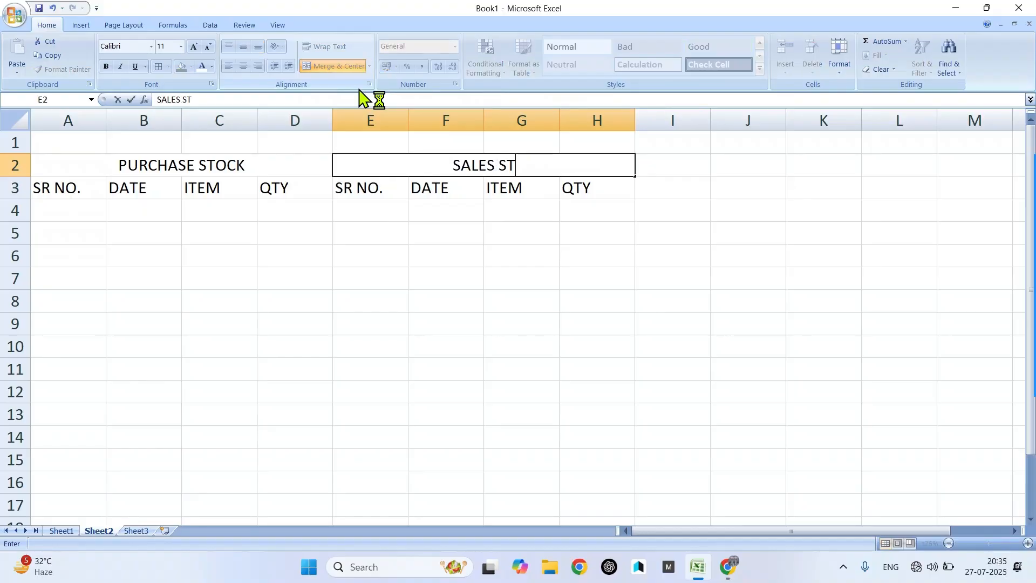
pyautogui.write('OCK')
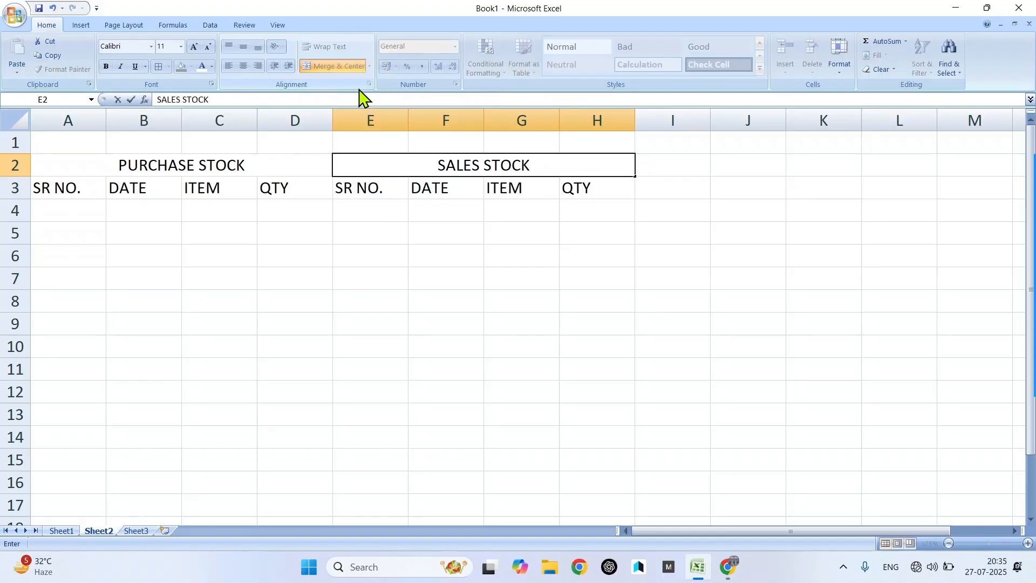
# - Confirm SALES STOCK, then merge and centre I2:K2 titled CURRENT STOCK
pyautogui.click(634, 205)
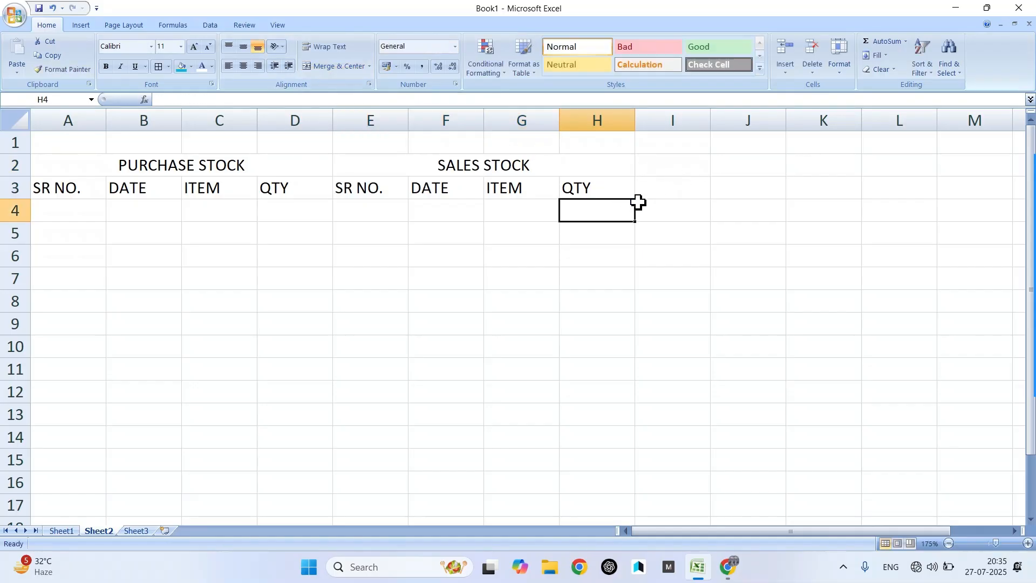
pyautogui.moveTo(657, 163); pyautogui.dragTo(801, 164)
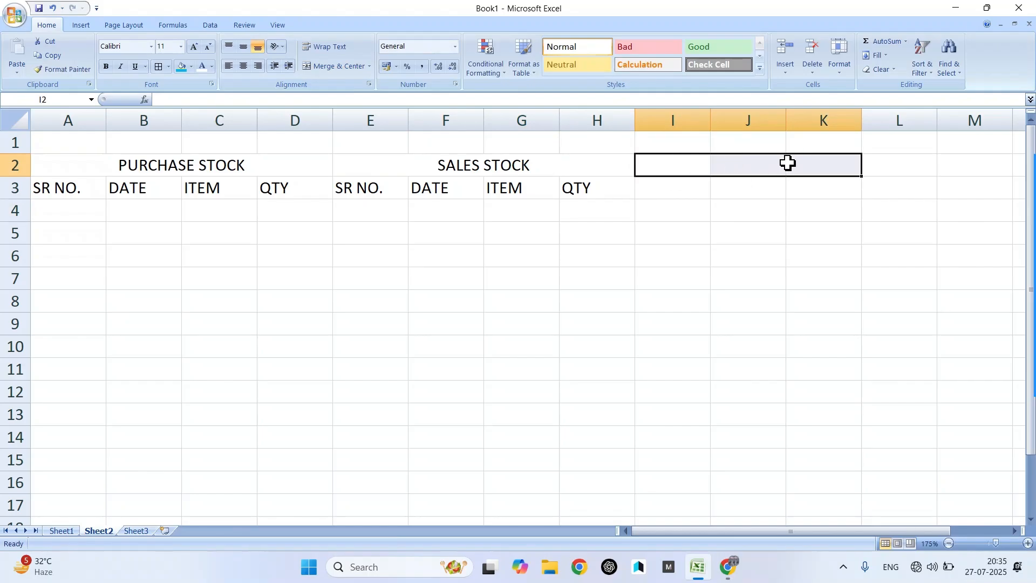
pyautogui.click(339, 65)
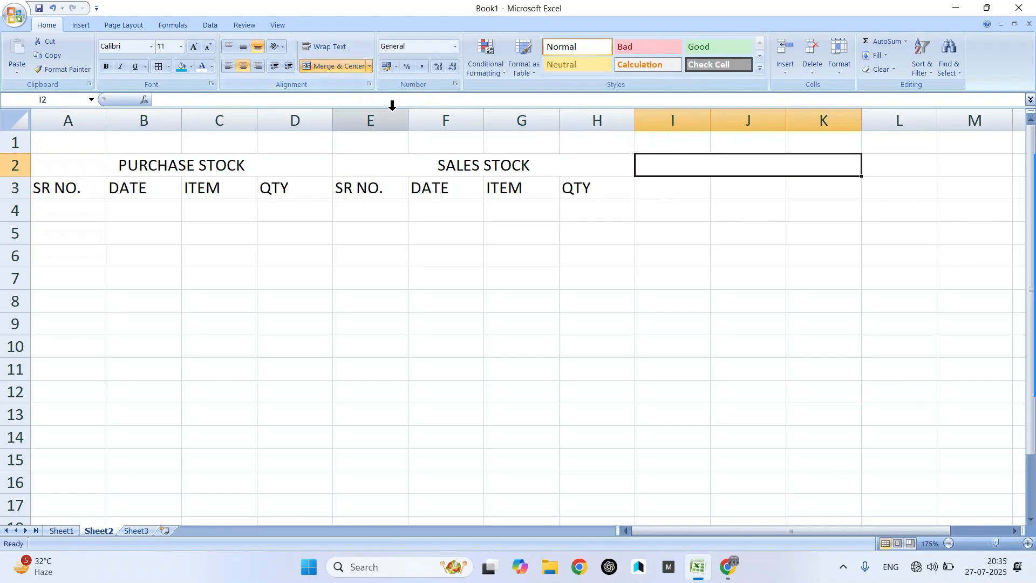
pyautogui.write('CURRENT STOCK')
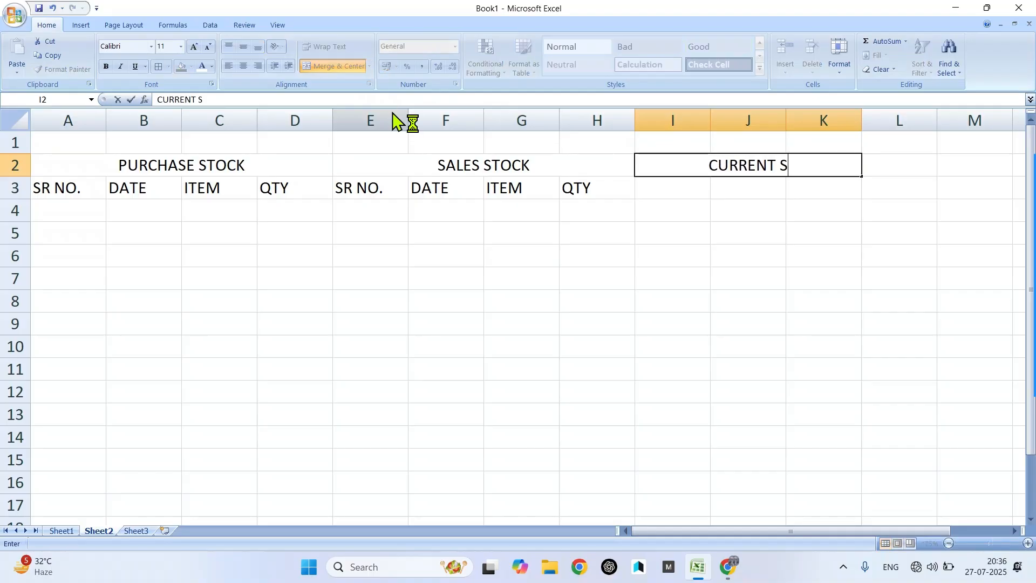
pyautogui.click(651, 193)
# - Enter the headings SR NO., ITEM and QTY in I3:K3
pyautogui.write('I')
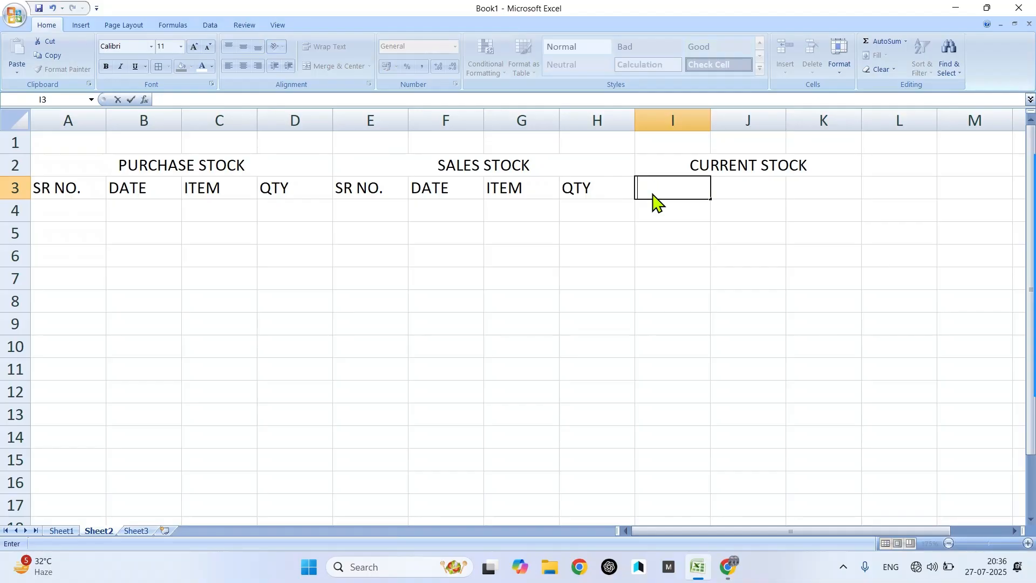
pyautogui.write('R NO.')
pyautogui.press('Tab')
pyautogui.write('ITME')
pyautogui.press('BackSpace')
pyautogui.press('BackSpace')
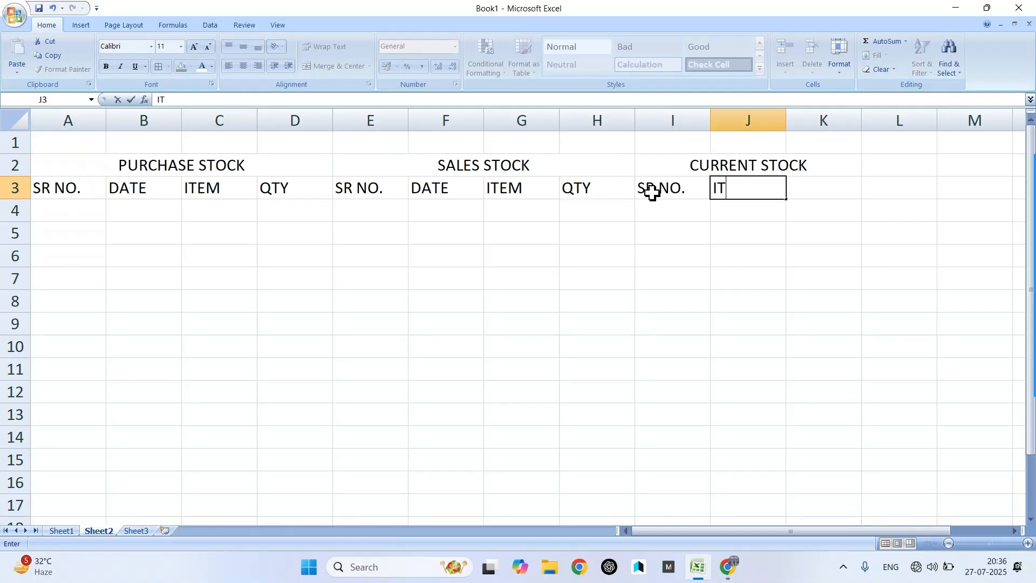
pyautogui.write('EM')
pyautogui.press('Tab')
pyautogui.write('QTY')
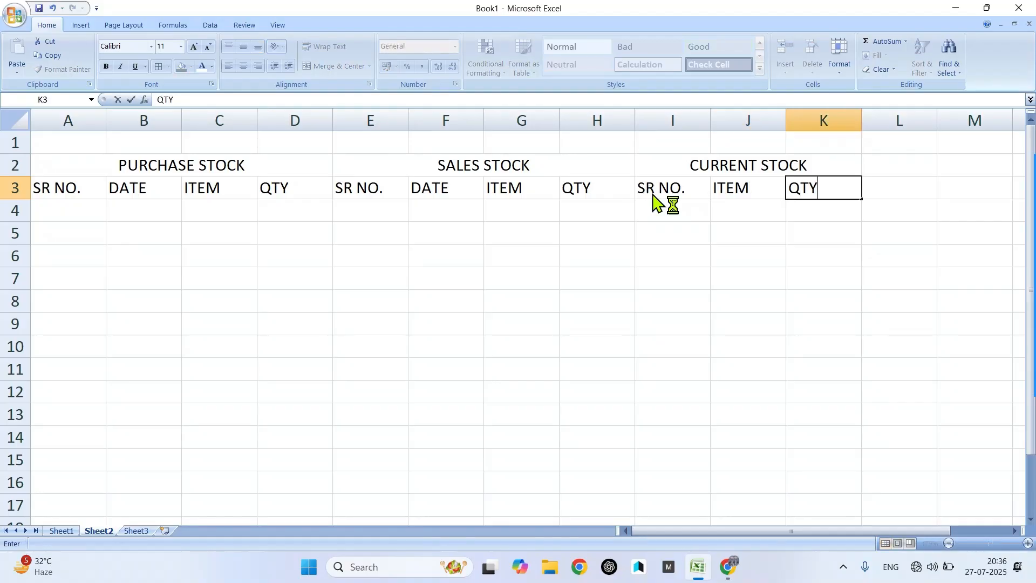
pyautogui.press('Return')
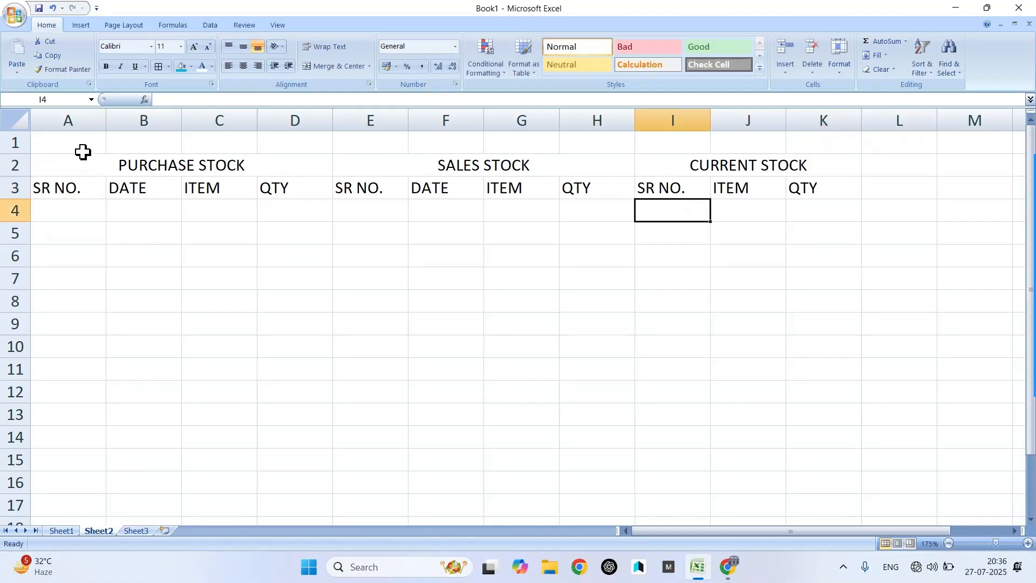
# - Merge and centre A1:K1 with the sheet title STOCK MANAGEMENT
pyautogui.moveTo(72, 143); pyautogui.dragTo(815, 132)
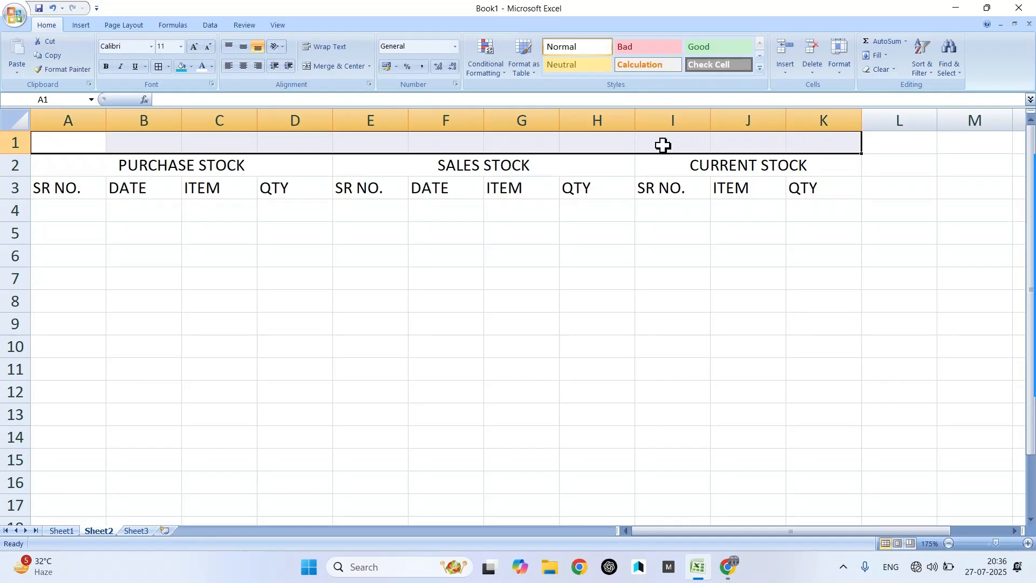
pyautogui.click(332, 73)
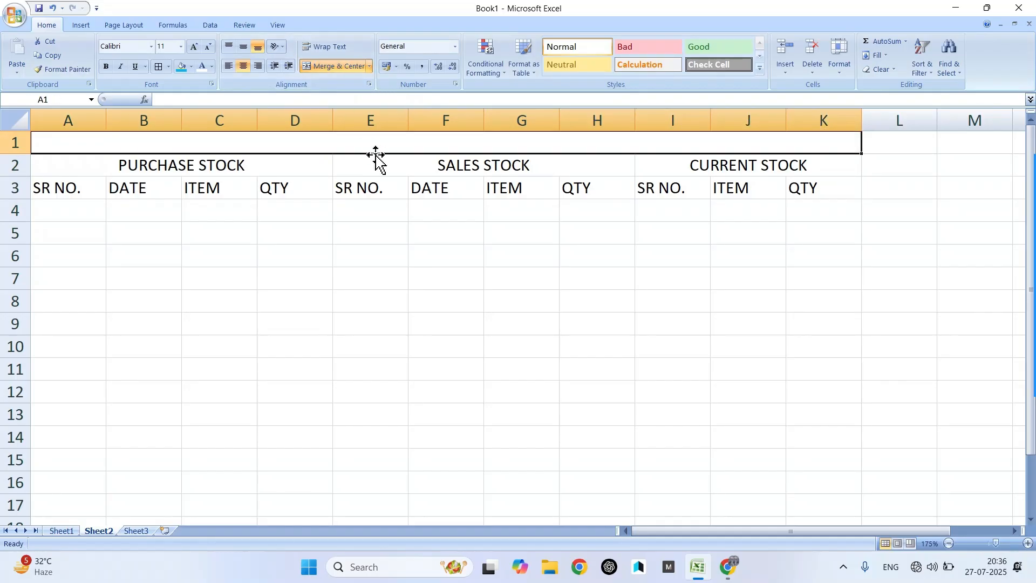
pyautogui.write('STOC')
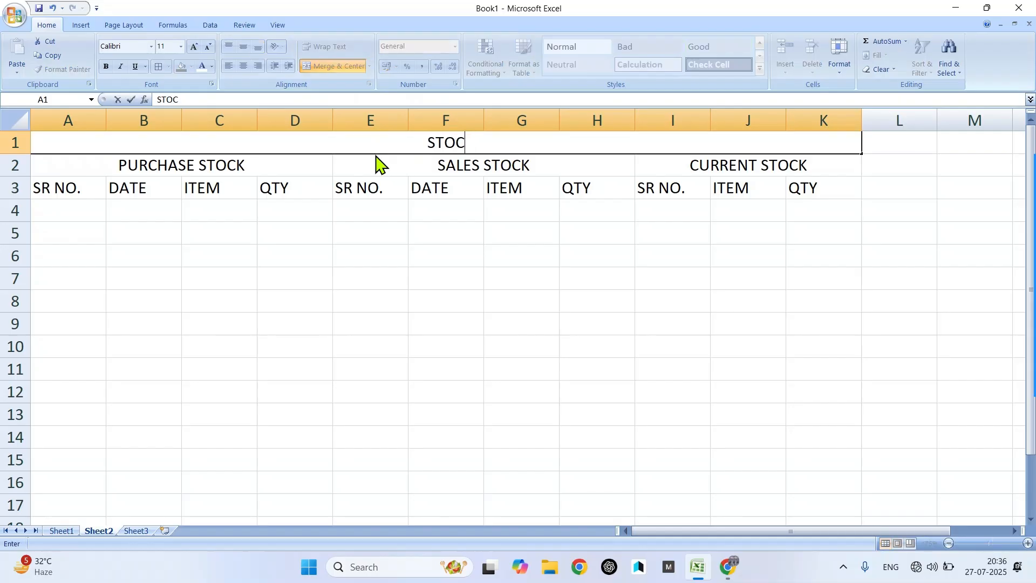
pyautogui.write('K MANAGEMENT')
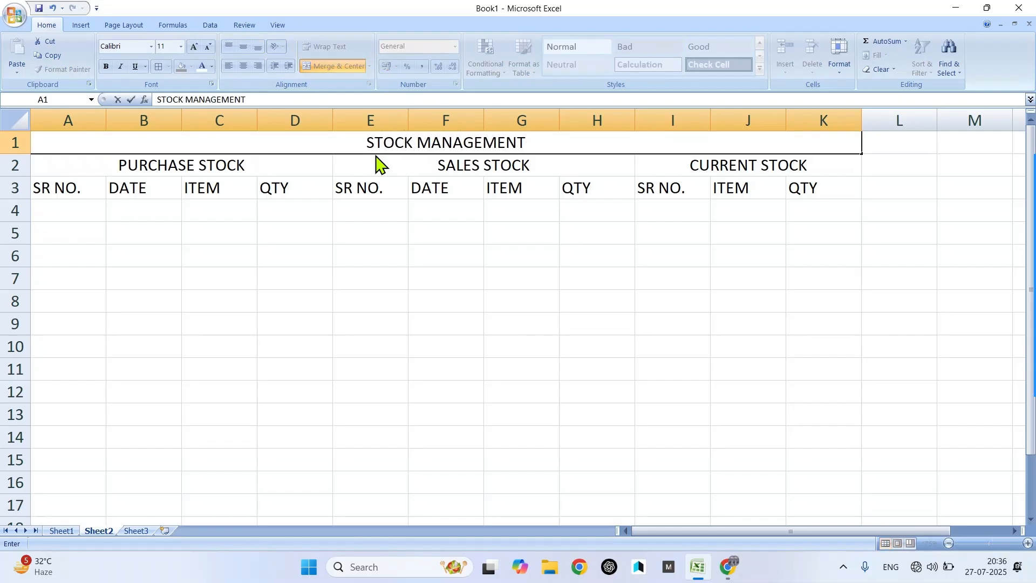
pyautogui.click(370, 197)
# - Format the STOCK MANAGEMENT title as bold Arial Black, size 18
pyautogui.click(381, 141)
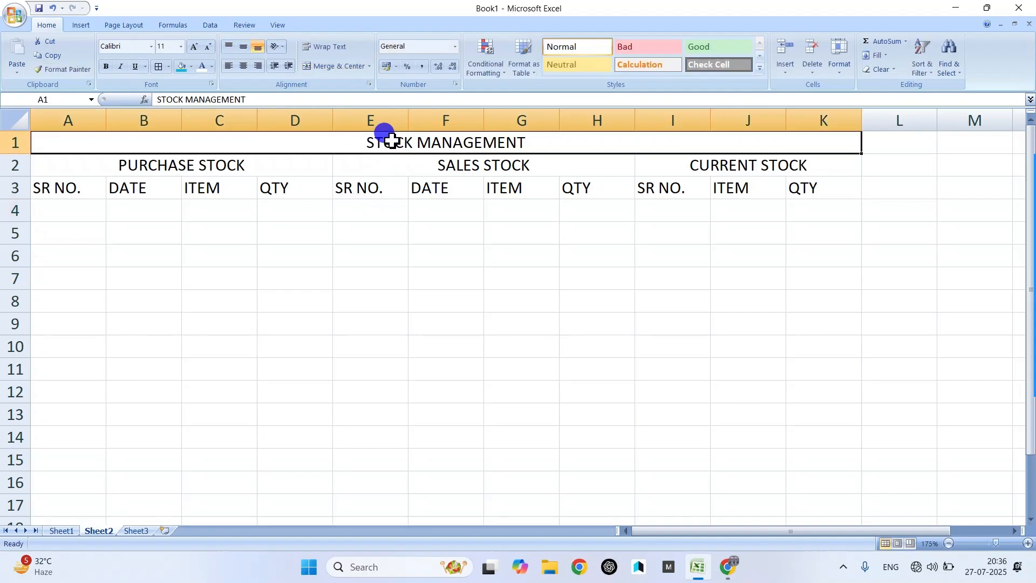
pyautogui.click(193, 47)
pyautogui.click(193, 48)
pyautogui.click(193, 48)
pyautogui.click(193, 47)
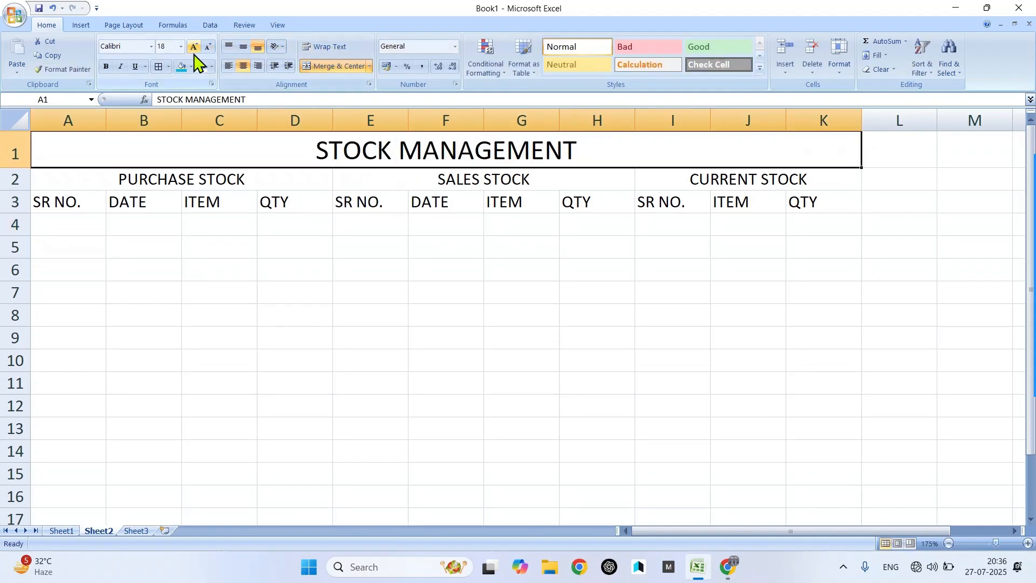
pyautogui.click(106, 67)
pyautogui.click(151, 47)
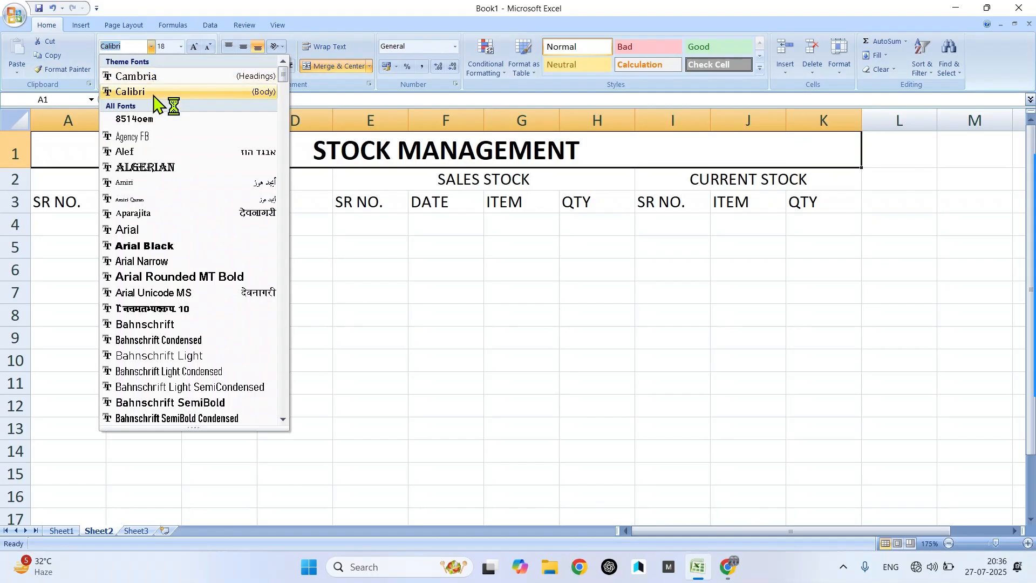
pyautogui.click(186, 239)
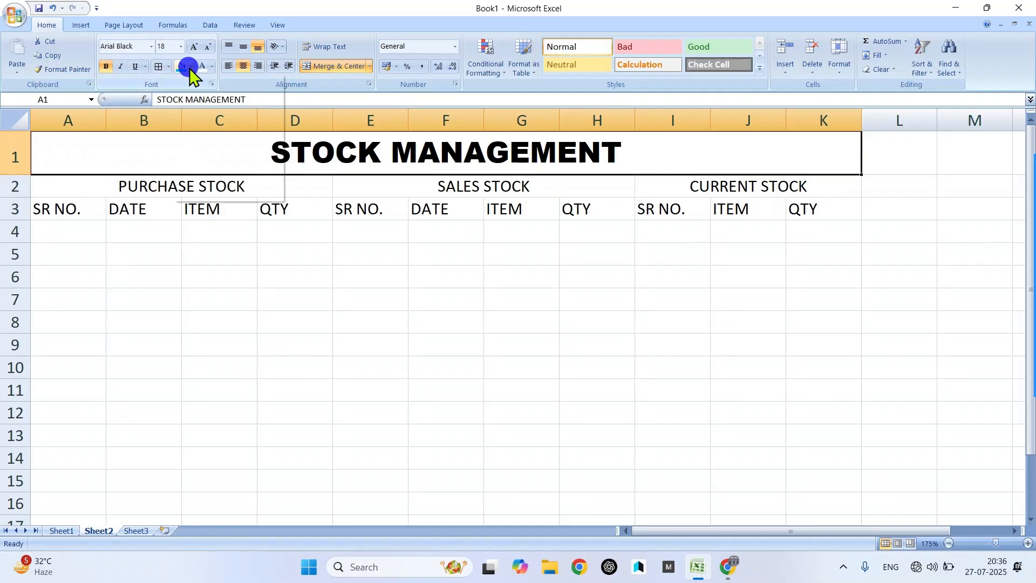
pyautogui.click(191, 67)
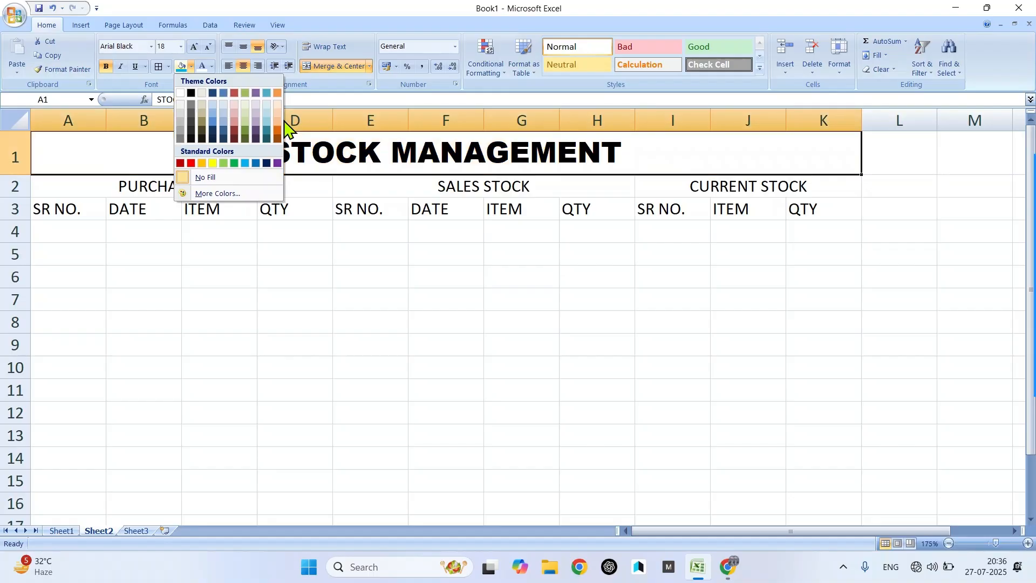
# - Give the title a dark blue fill with white text and fill PURCHASE STOCK green
pyautogui.click(266, 163)
pyautogui.click(202, 65)
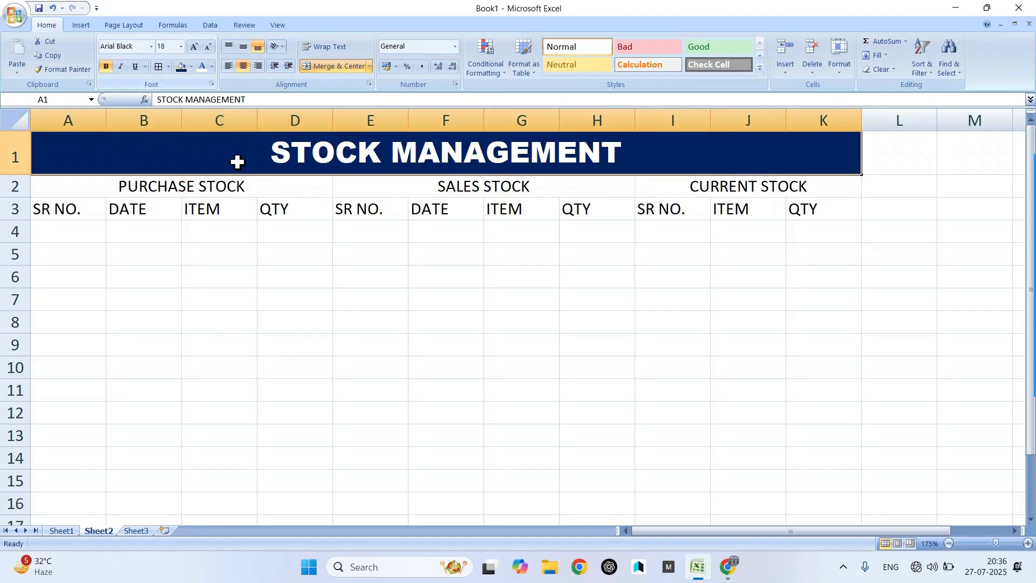
pyautogui.click(230, 187)
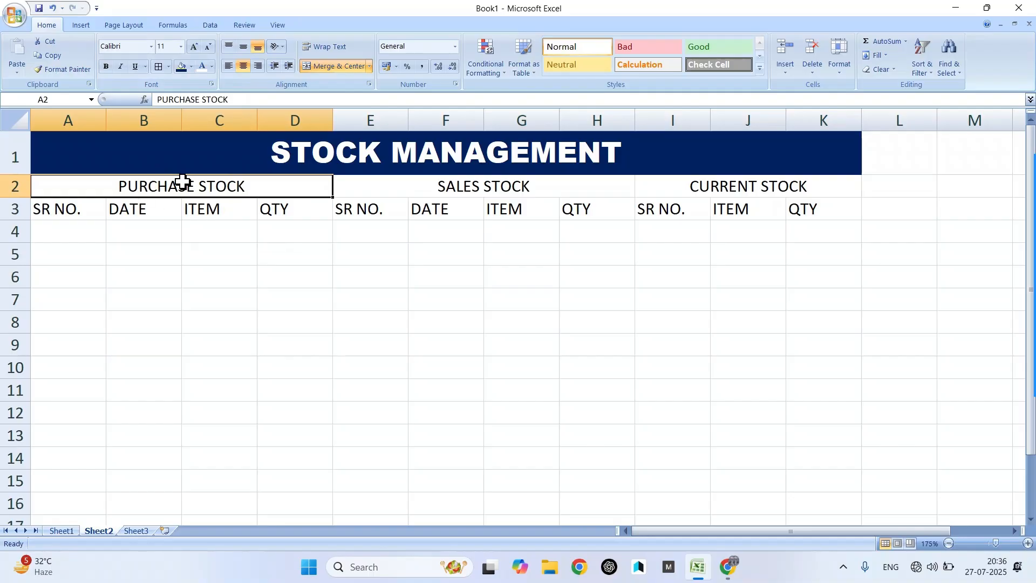
pyautogui.click(184, 69)
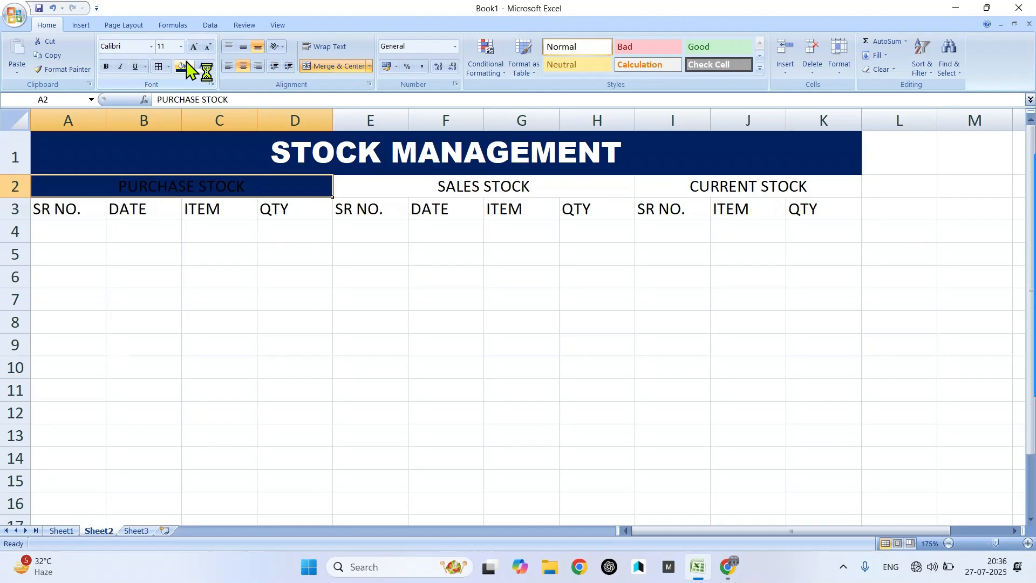
pyautogui.click(192, 67)
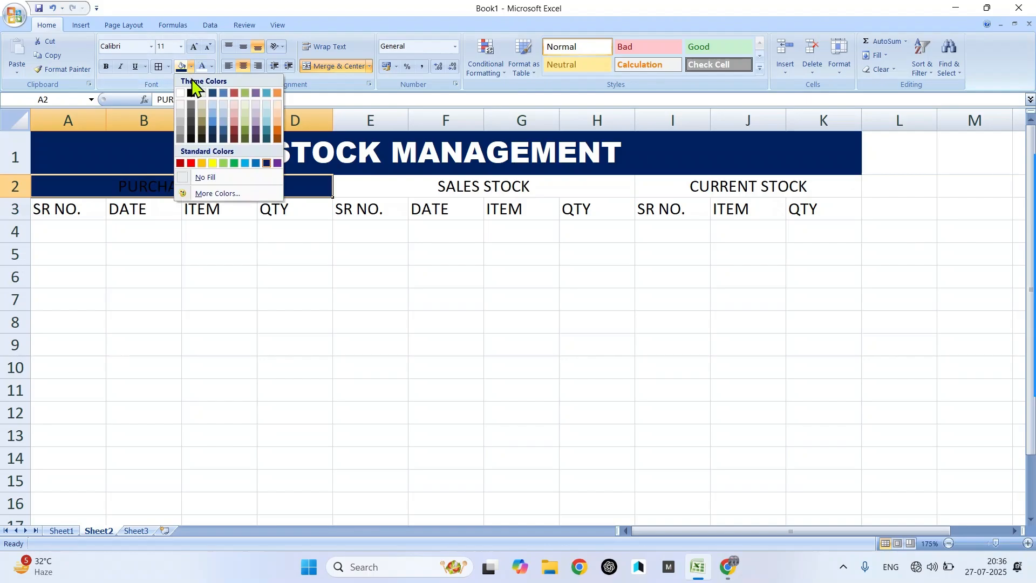
pyautogui.click(236, 163)
# - Fill the SALES STOCK heading red and the CURRENT STOCK heading yellow
pyautogui.click(395, 186)
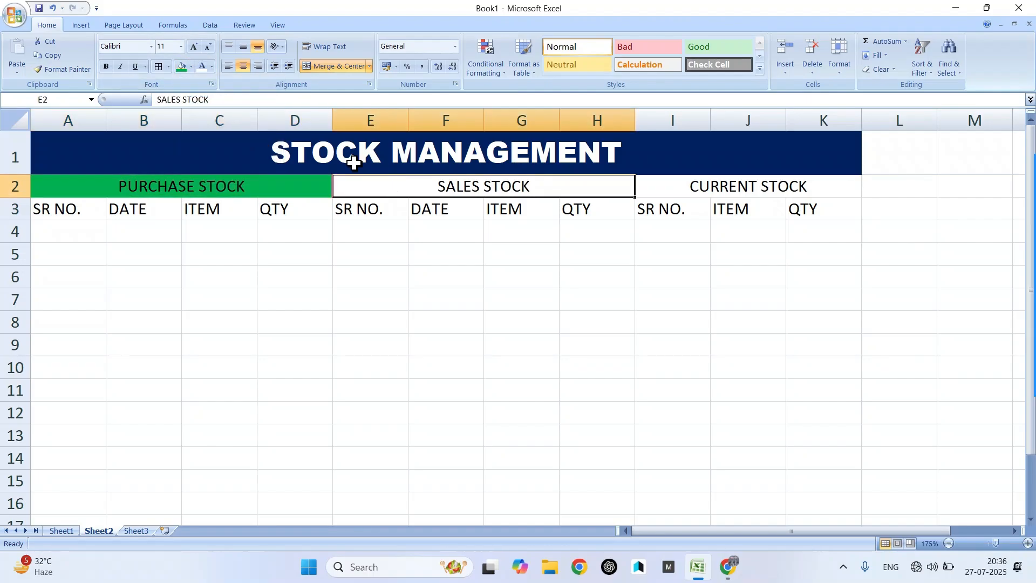
pyautogui.click(192, 67)
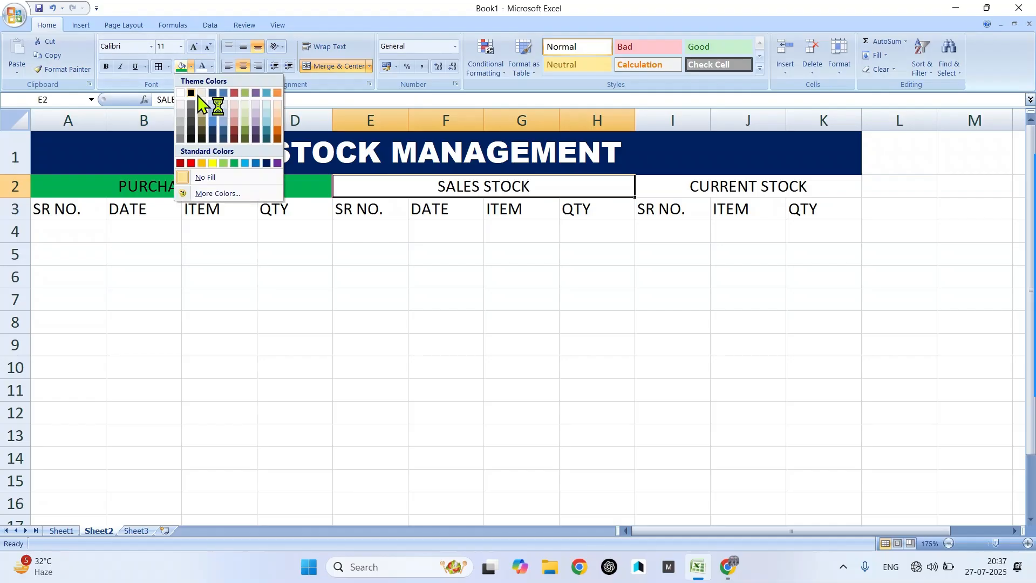
pyautogui.click(191, 163)
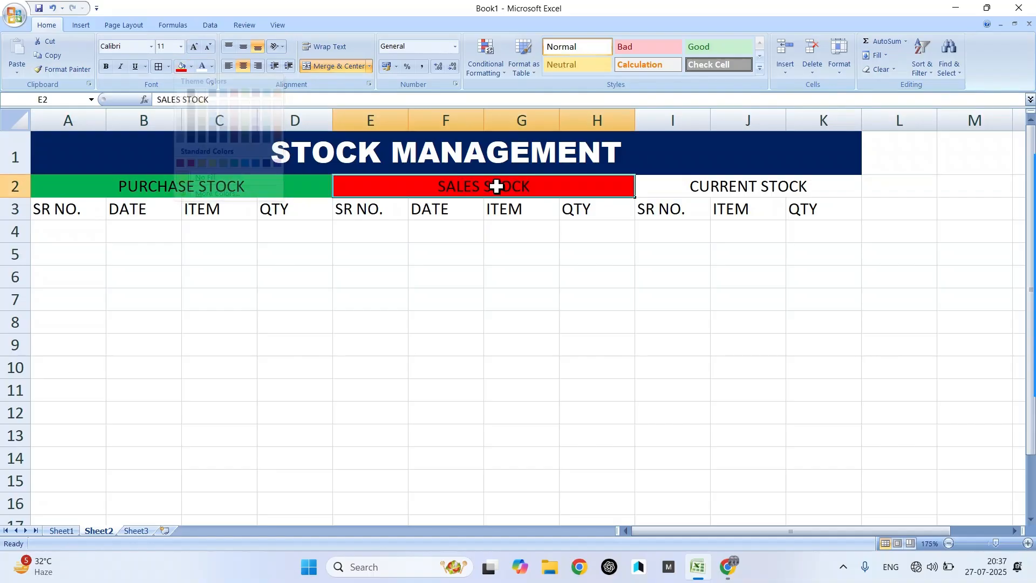
pyautogui.click(686, 190)
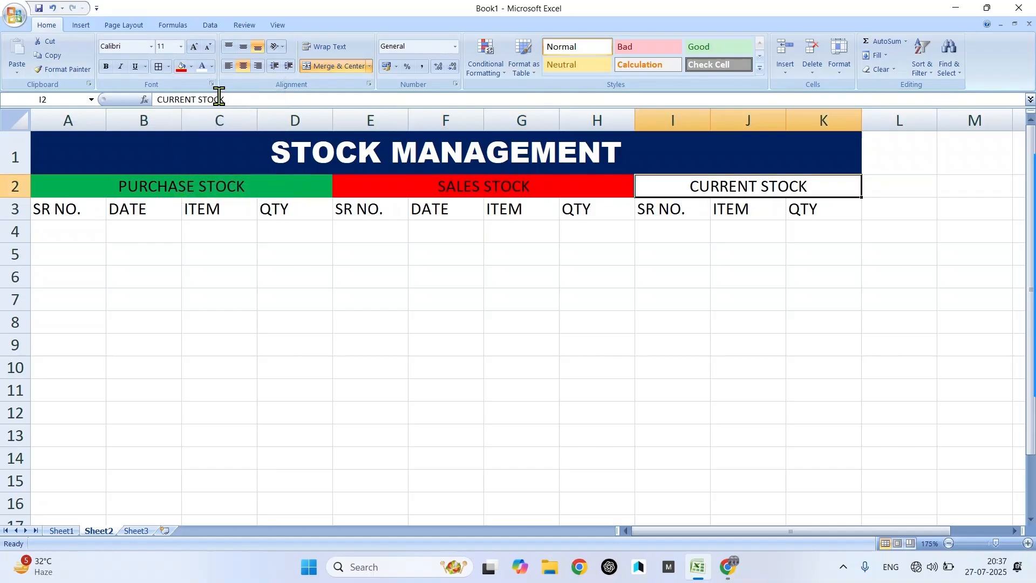
pyautogui.click(191, 67)
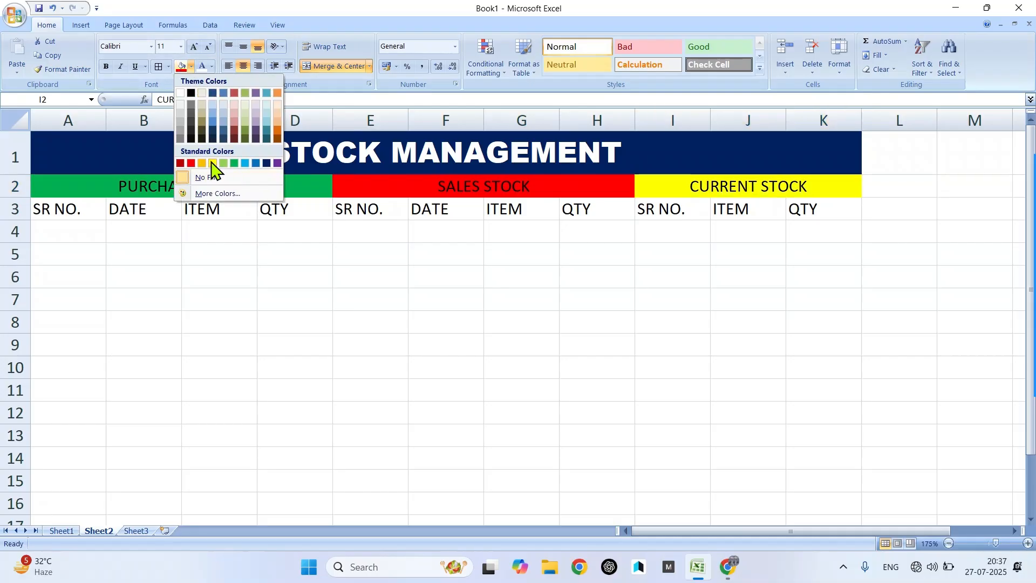
pyautogui.click(212, 163)
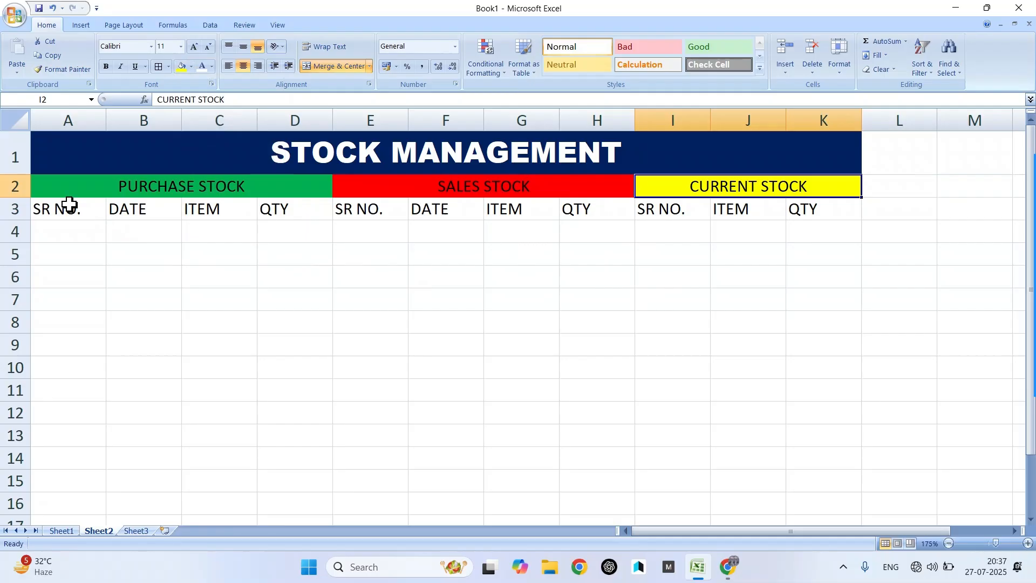
# - Make the row 3 column headings bold
pyautogui.moveTo(69, 204); pyautogui.dragTo(823, 208)
pyautogui.click(106, 66)
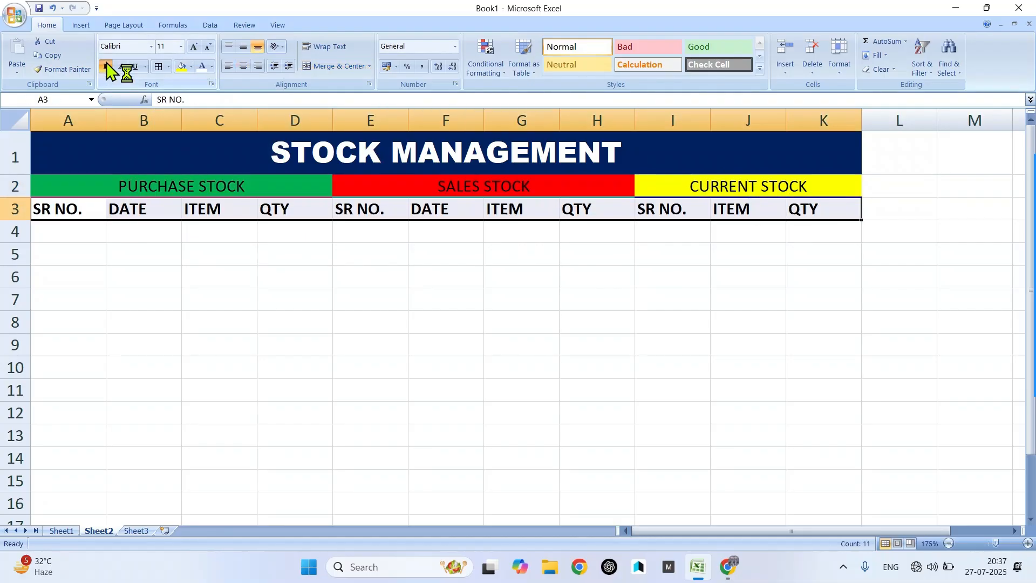
pyautogui.click(156, 297)
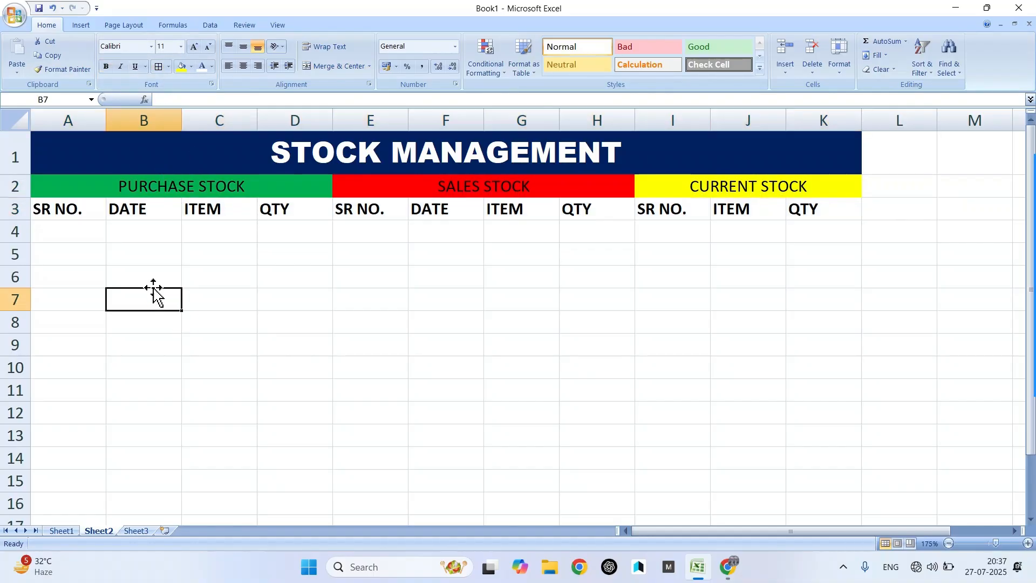
# - Apply All Borders to the table area A3:K10
pyautogui.moveTo(78, 212); pyautogui.dragTo(831, 398)
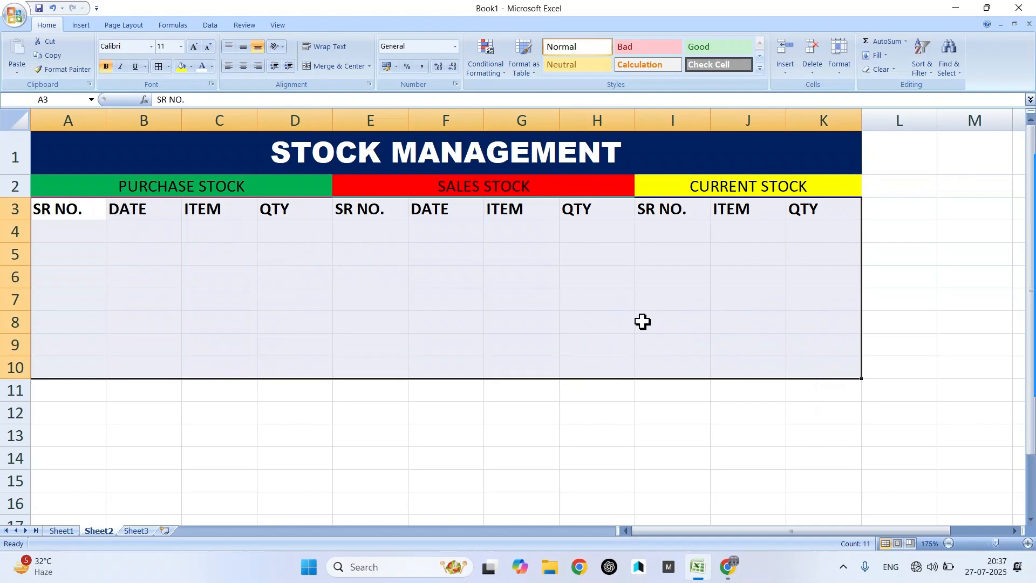
pyautogui.click(162, 66)
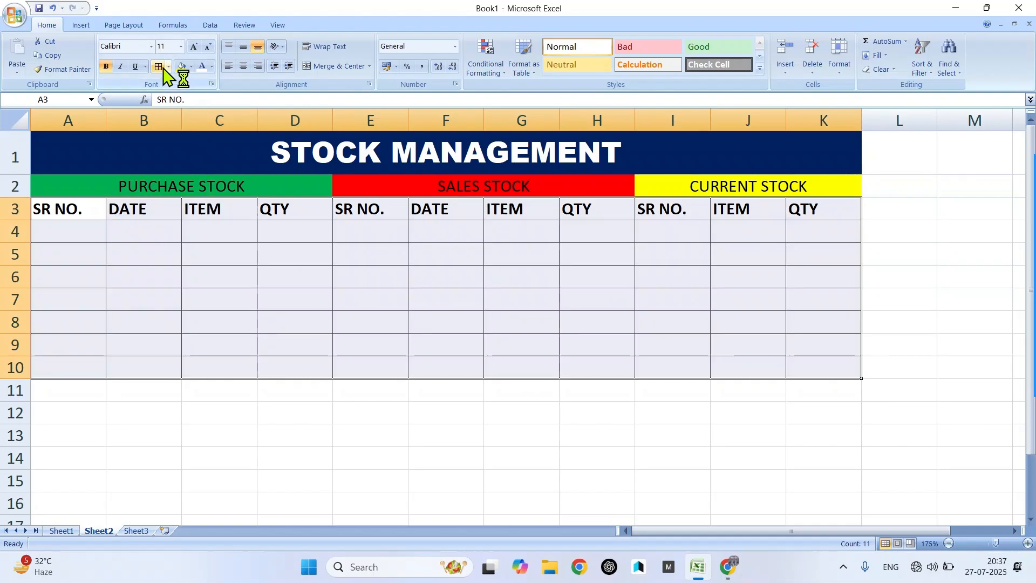
pyautogui.click(205, 318)
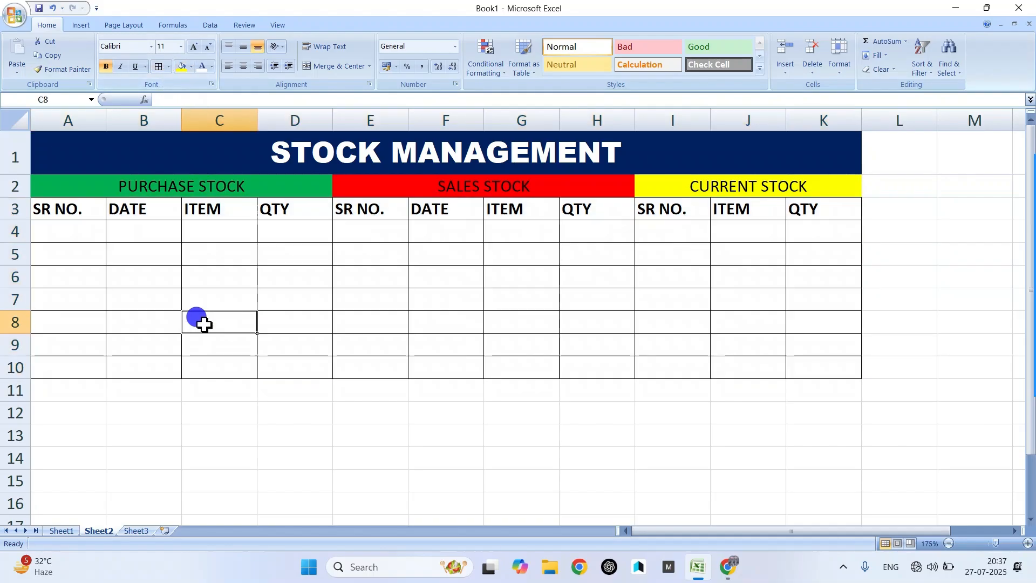
pyautogui.moveTo(65, 208); pyautogui.dragTo(298, 364)
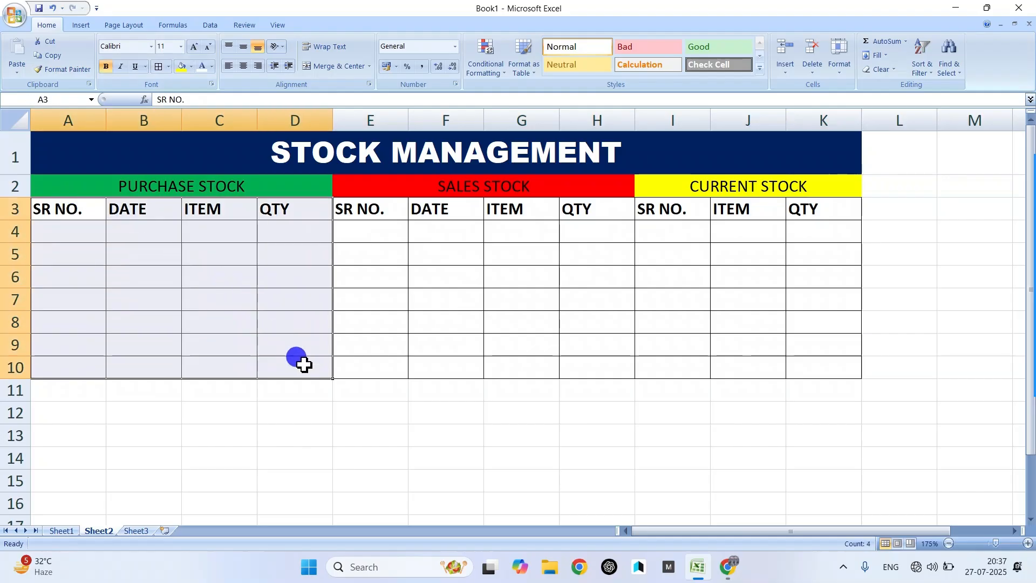
# - Shade A3:D10 light green, E3:H10 light orange and I3:K10 light blue
pyautogui.click(191, 66)
pyautogui.click(245, 110)
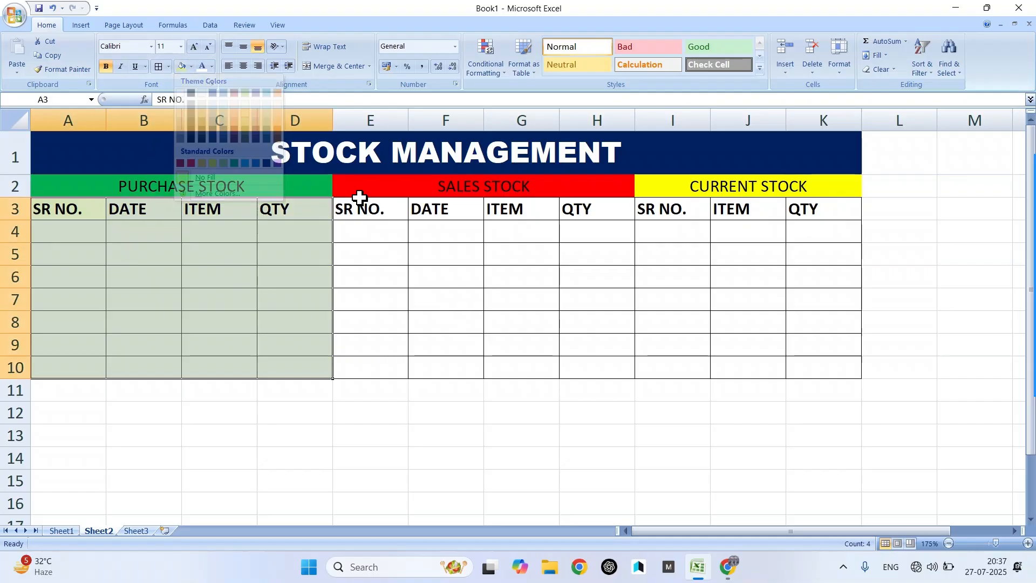
pyautogui.moveTo(364, 209); pyautogui.dragTo(594, 375)
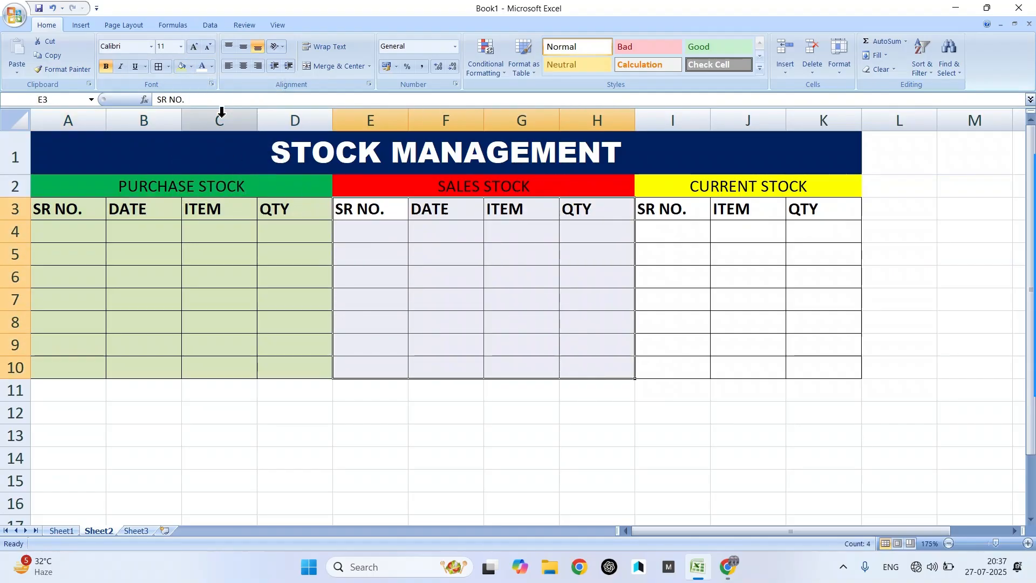
pyautogui.click(186, 66)
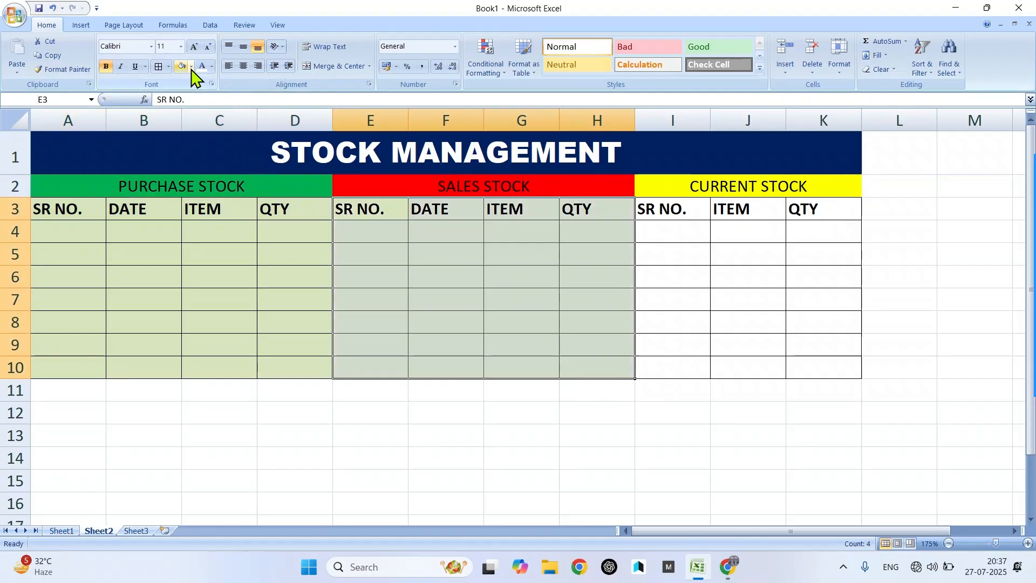
pyautogui.click(191, 66)
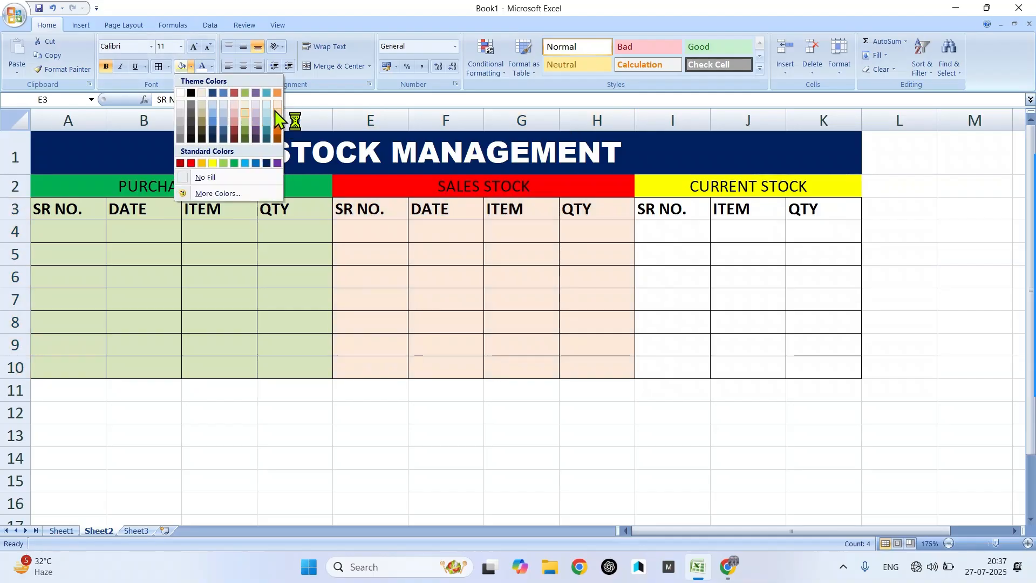
pyautogui.click(276, 108)
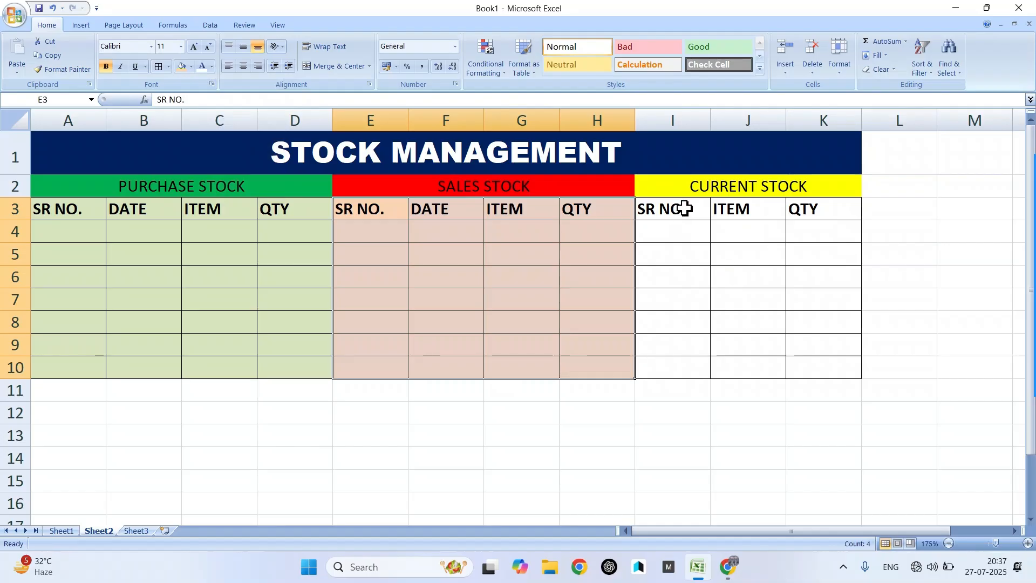
pyautogui.moveTo(685, 208); pyautogui.dragTo(808, 367)
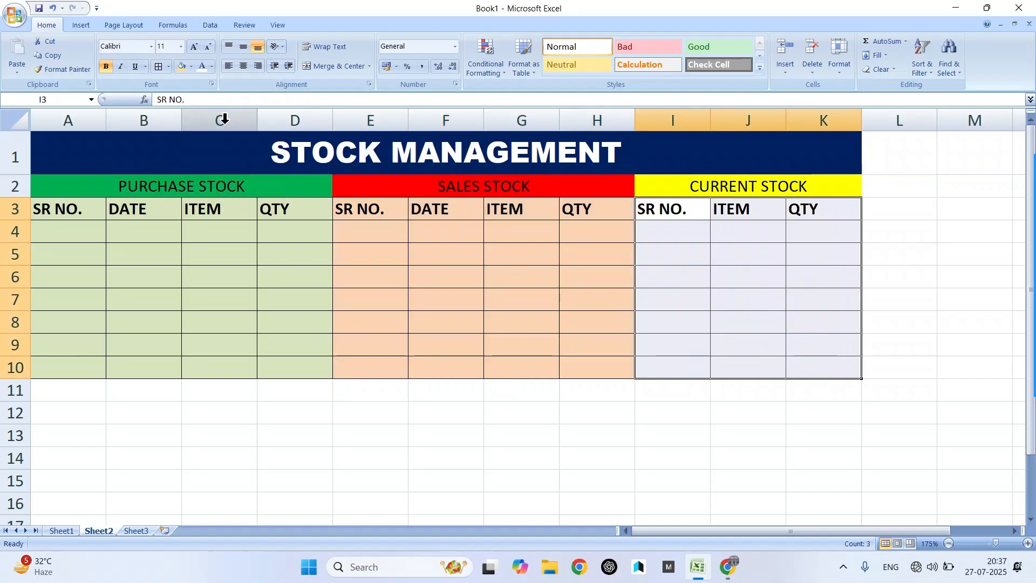
pyautogui.click(191, 66)
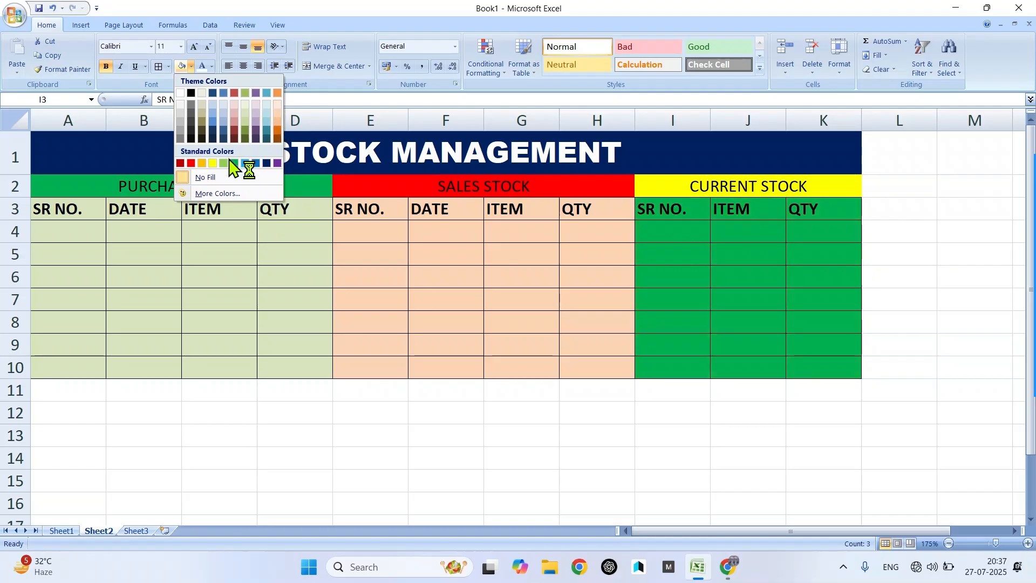
pyautogui.click(266, 108)
pyautogui.click(229, 249)
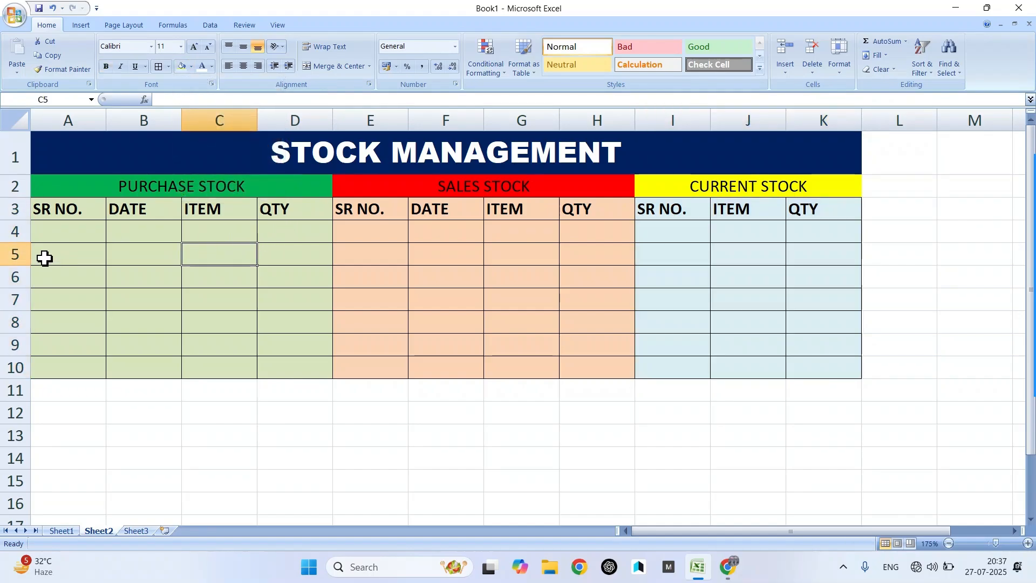
# - Number the purchase rows 1 to 7 in A4:A10
pyautogui.click(68, 228)
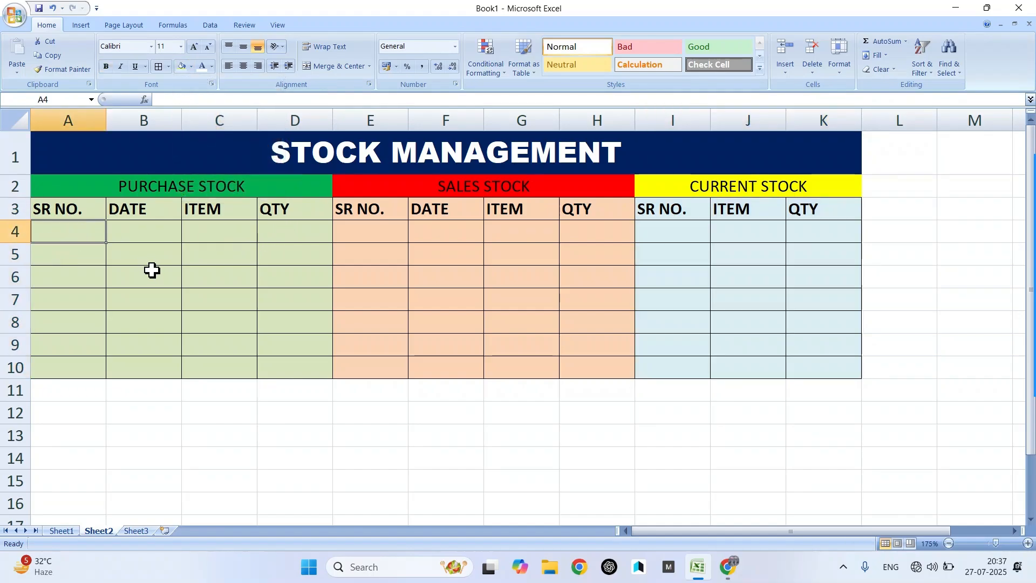
pyautogui.write('1')
pyautogui.press('Return')
pyautogui.write('2')
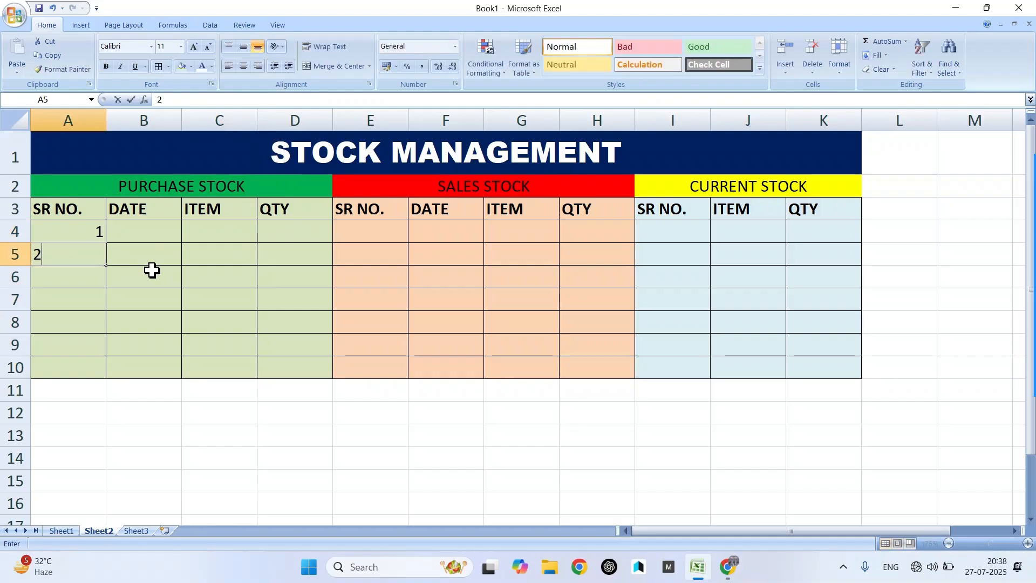
pyautogui.press('Return')
pyautogui.write('3')
pyautogui.press('Return')
pyautogui.write('4')
pyautogui.press('Return')
pyautogui.write('5')
pyautogui.press('Return')
pyautogui.write('6')
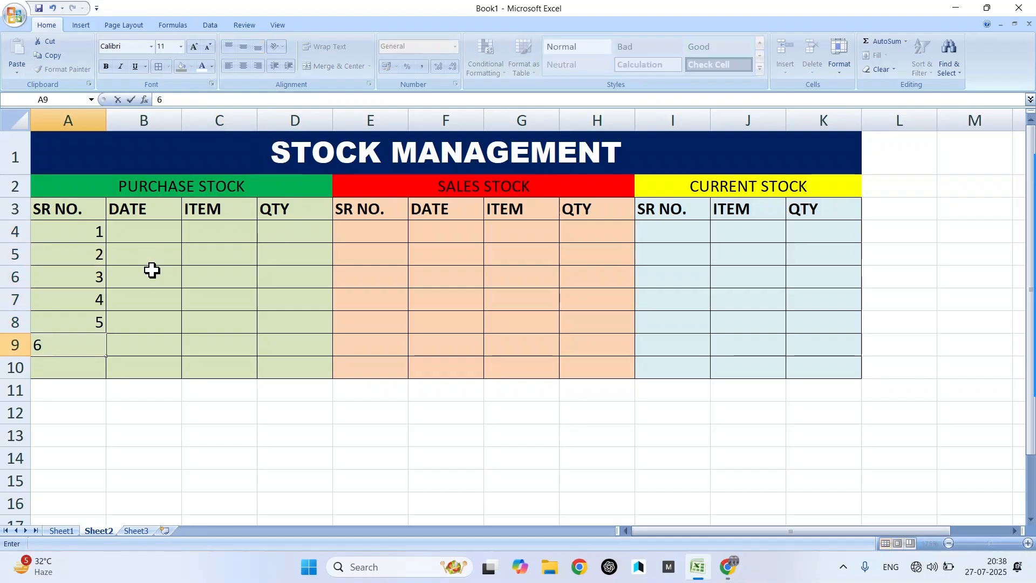
pyautogui.press('Return')
pyautogui.write('7')
pyautogui.press('Return')
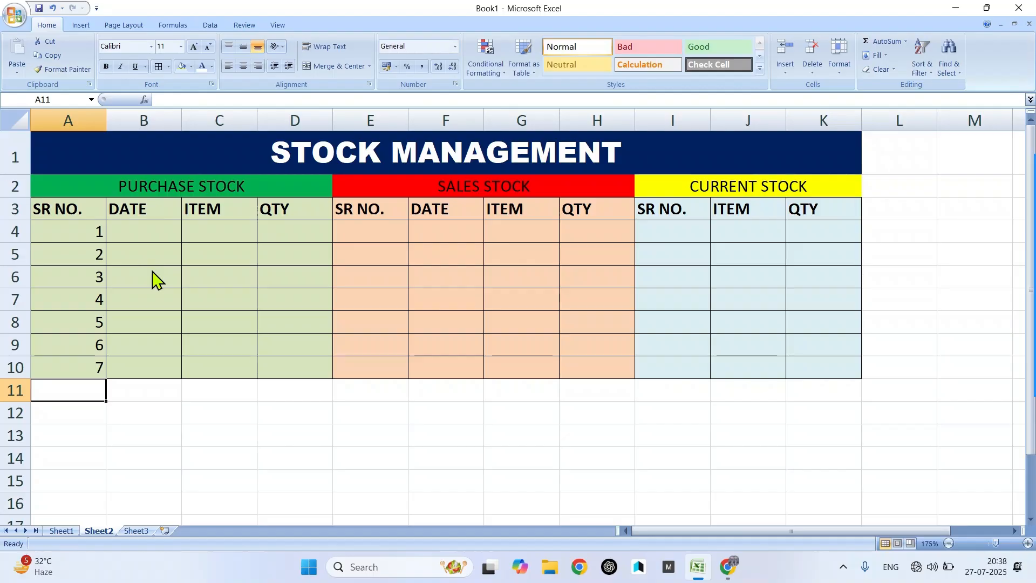
pyautogui.press('Up')
pyautogui.press('Up')
pyautogui.press('Up')
pyautogui.press('Up')
pyautogui.press('Up')
pyautogui.press('Up')
pyautogui.press('Up')
# - Enter 10-07-2025 in B4 and fill the dates down to 16-07-2025 in B10
pyautogui.press('Right')
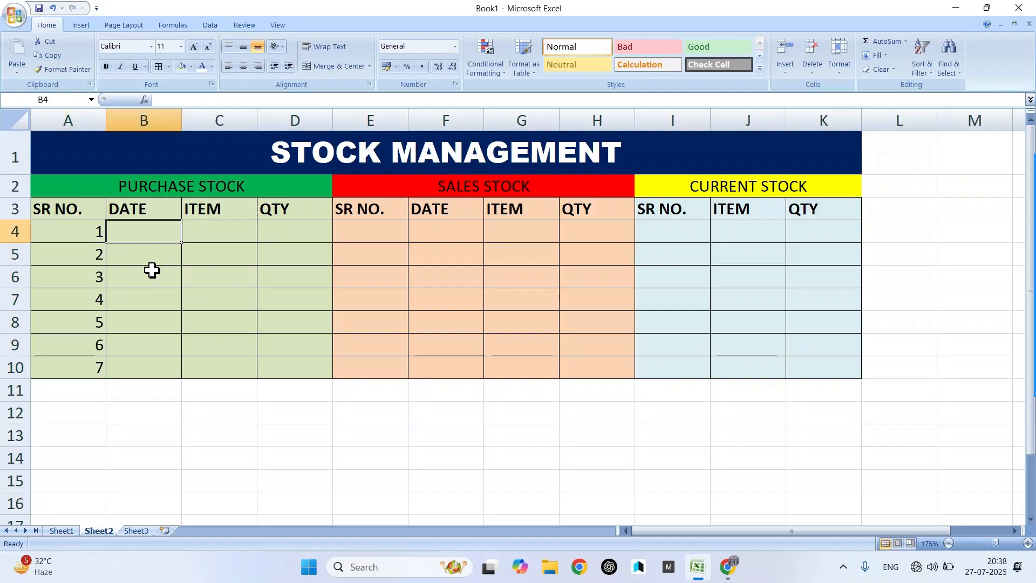
pyautogui.write('10-07-2')
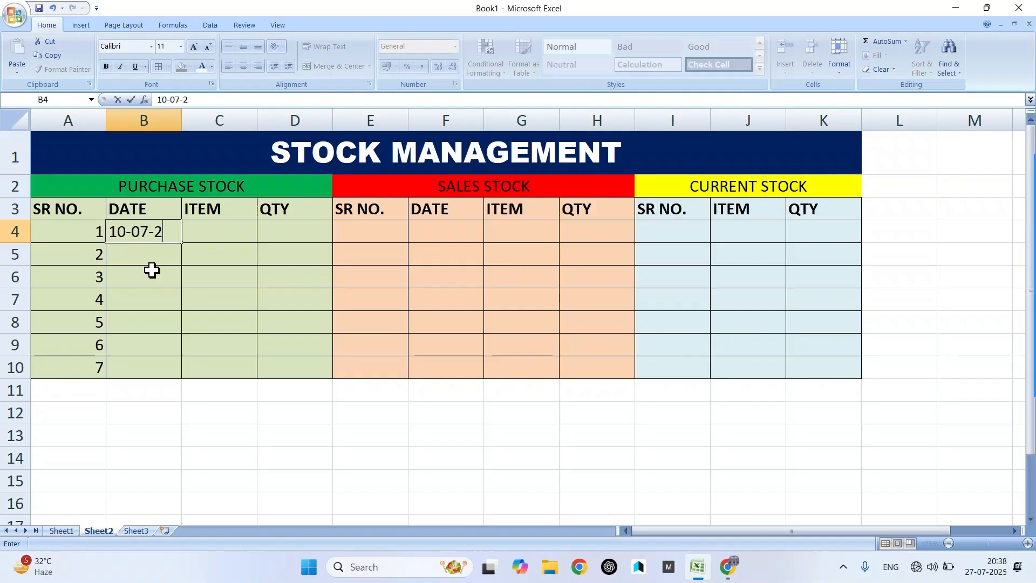
pyautogui.write('025')
pyautogui.press('Return')
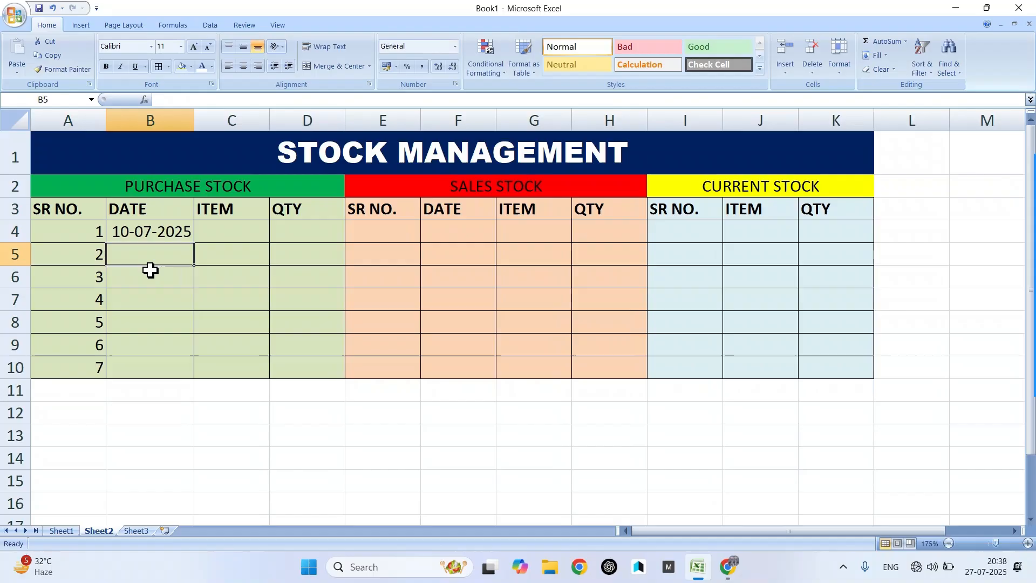
pyautogui.click(186, 235)
pyautogui.moveTo(193, 247); pyautogui.dragTo(183, 375)
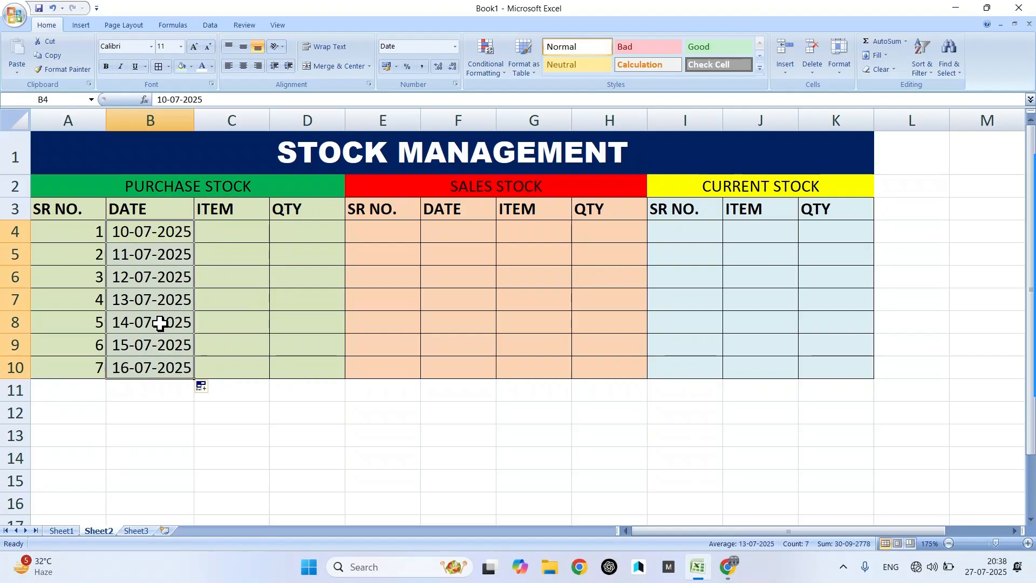
# - Enter Mouse, Keyboard and Printer into C4:C6 of the purchase ITEM column
pyautogui.click(246, 225)
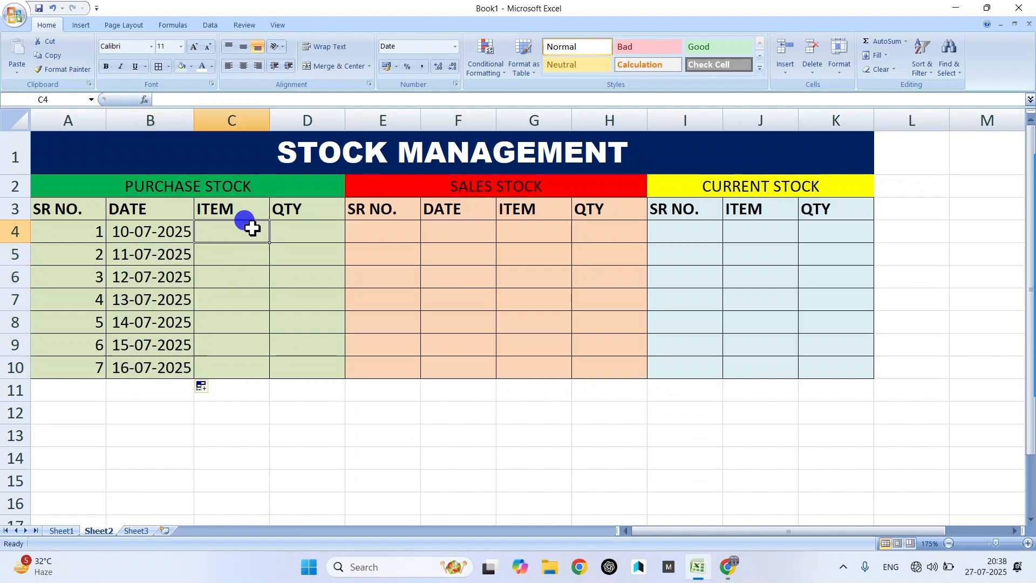
pyautogui.click(281, 386)
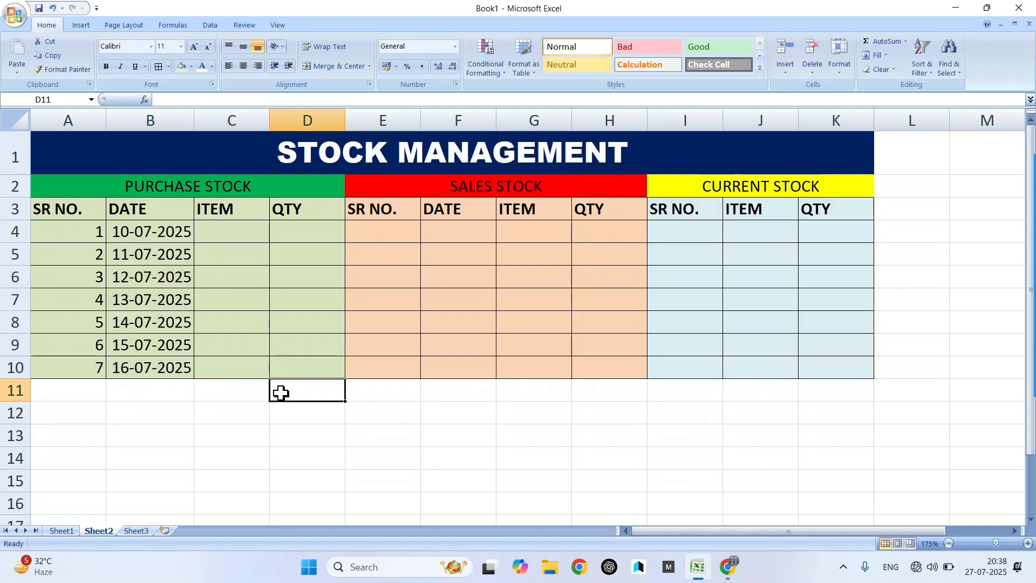
pyautogui.click(213, 234)
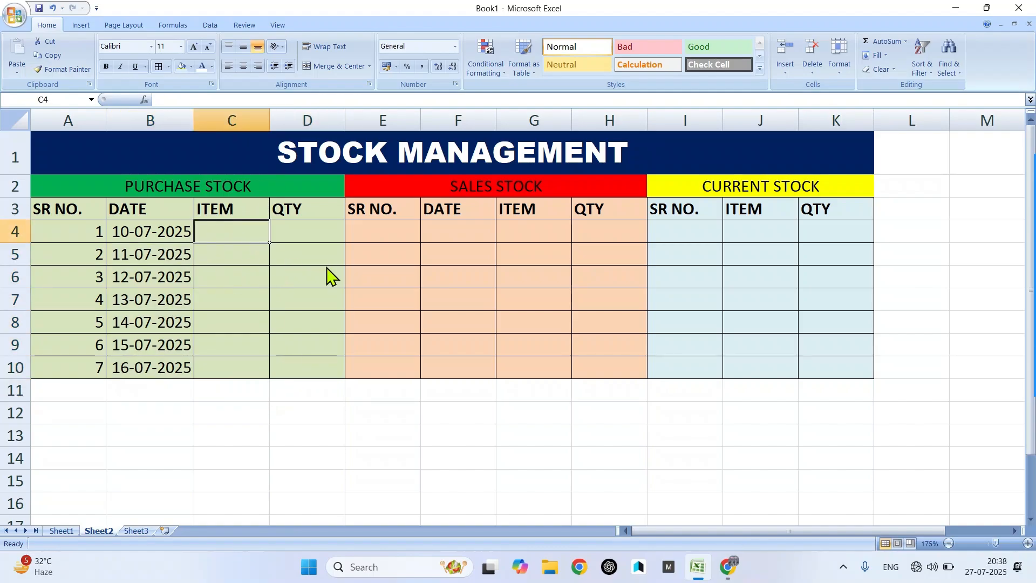
pyautogui.write('Mo')
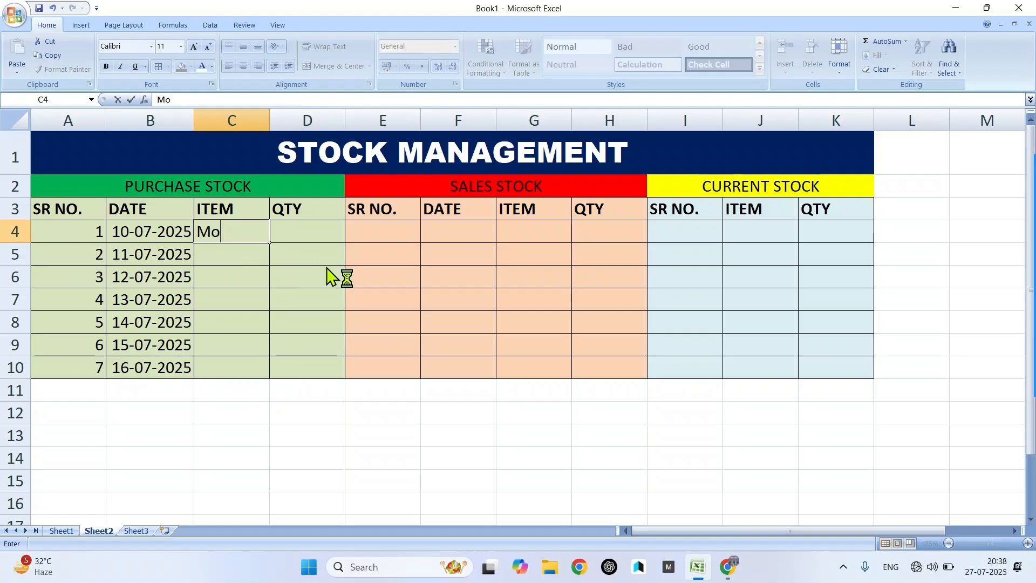
pyautogui.write('use')
pyautogui.press('Return')
pyautogui.write('Key')
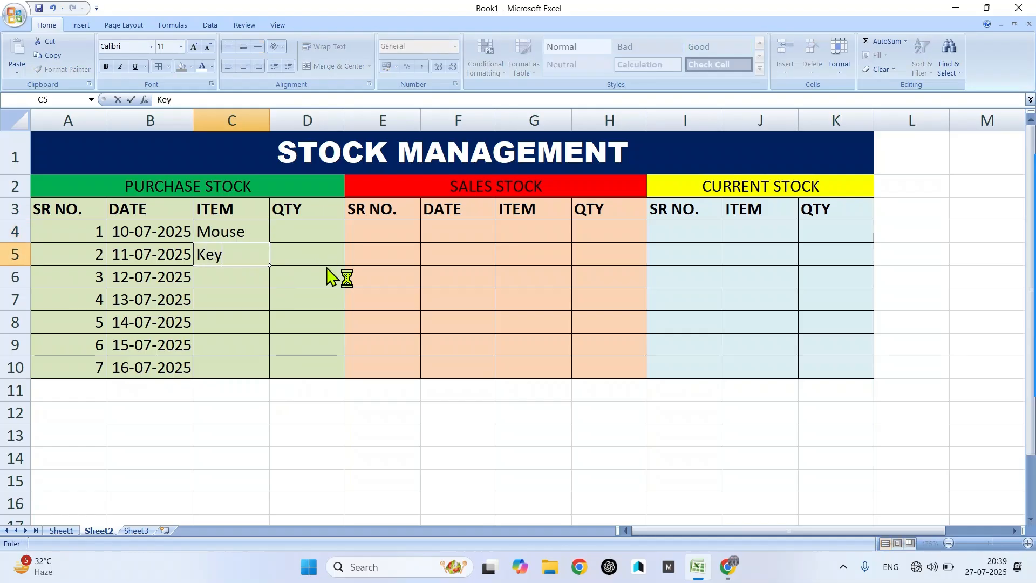
pyautogui.write('board')
pyautogui.press('Return')
pyautogui.write('Pr')
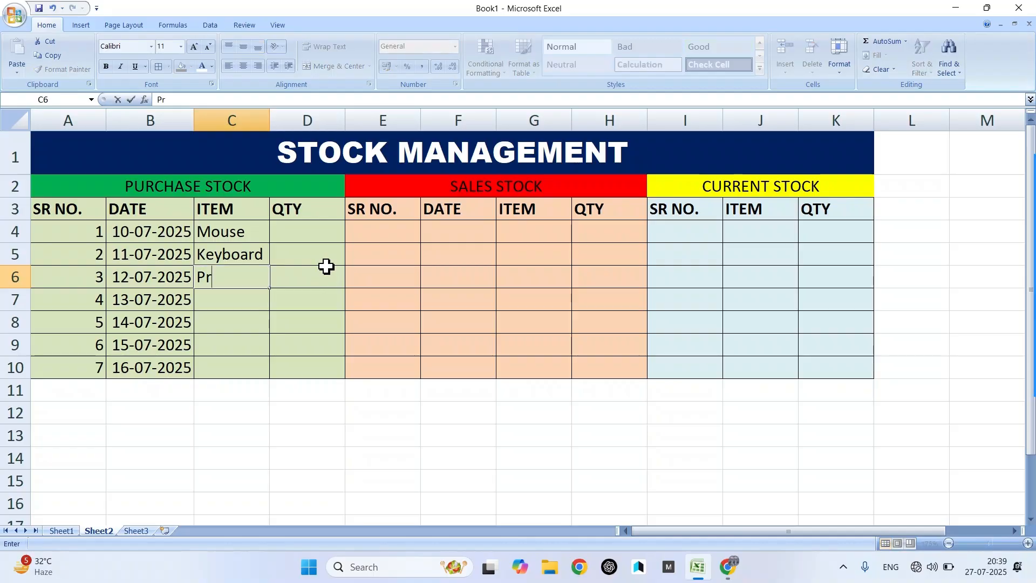
pyautogui.write('inter')
pyautogui.press('Return')
# - Continue the purchase items with Ram, UPS, Monitor and CPU in C7:C10
pyautogui.write('Ram')
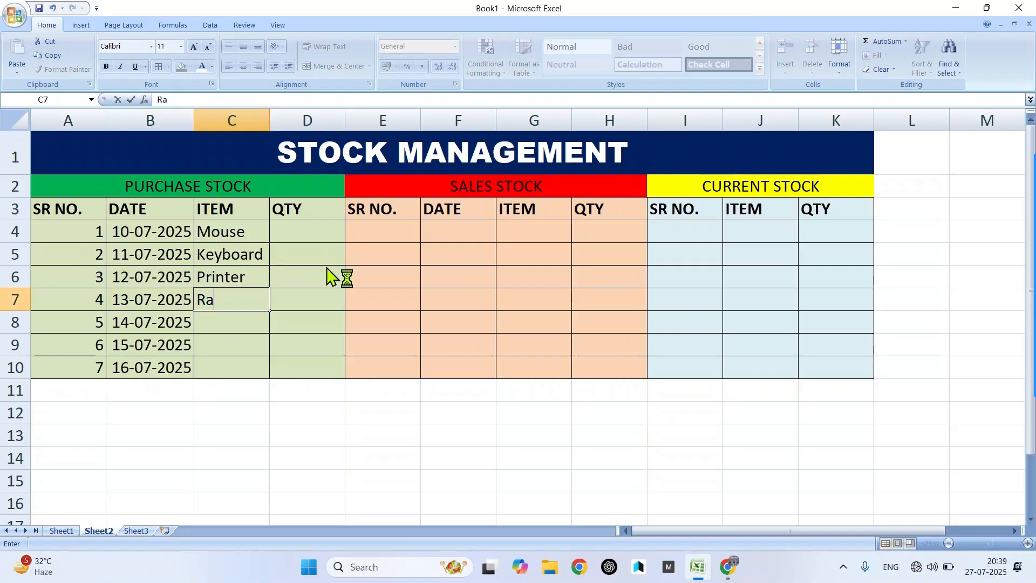
pyautogui.press('Return')
pyautogui.write('UPS')
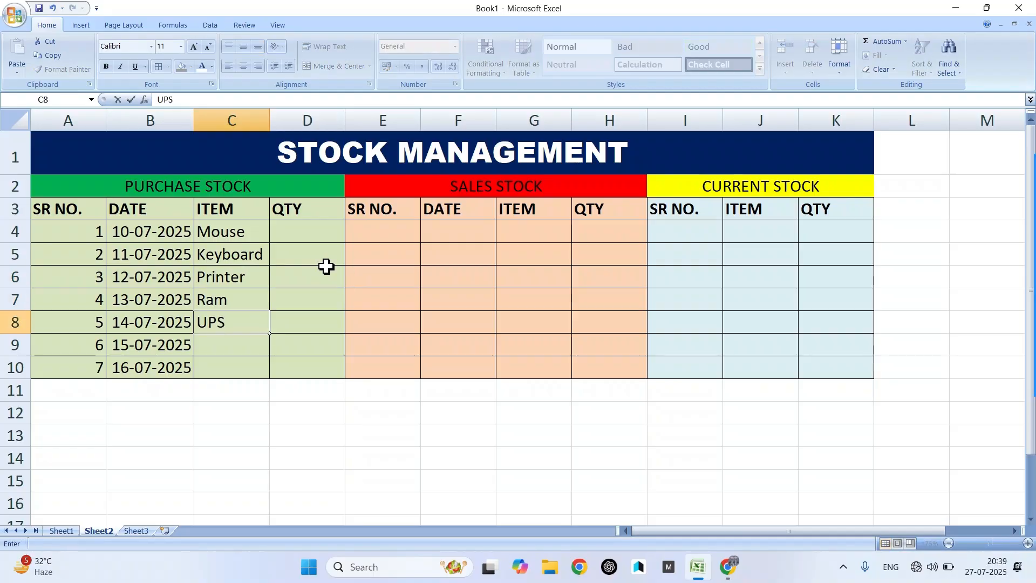
pyautogui.press('Return')
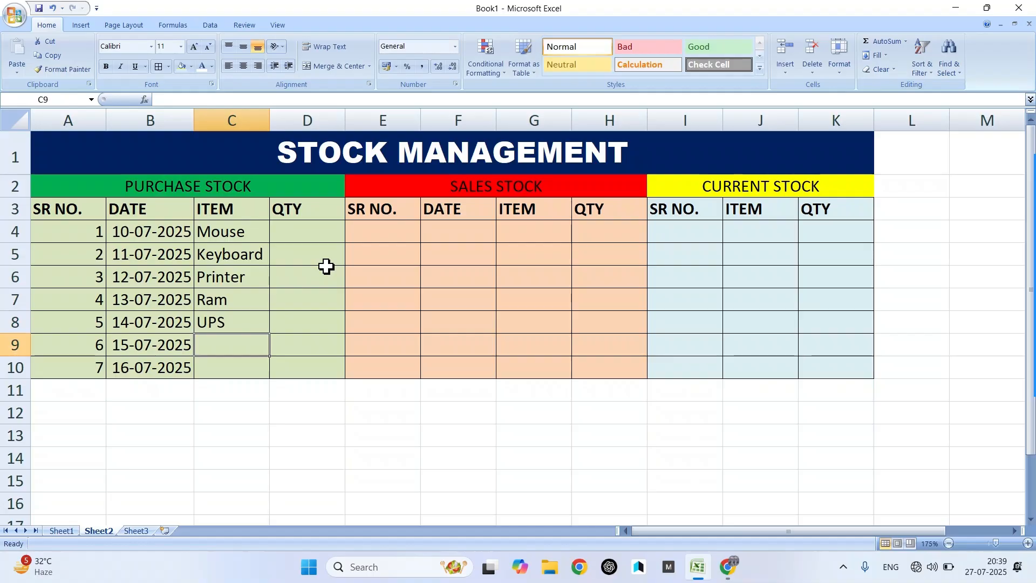
pyautogui.write('Monitor')
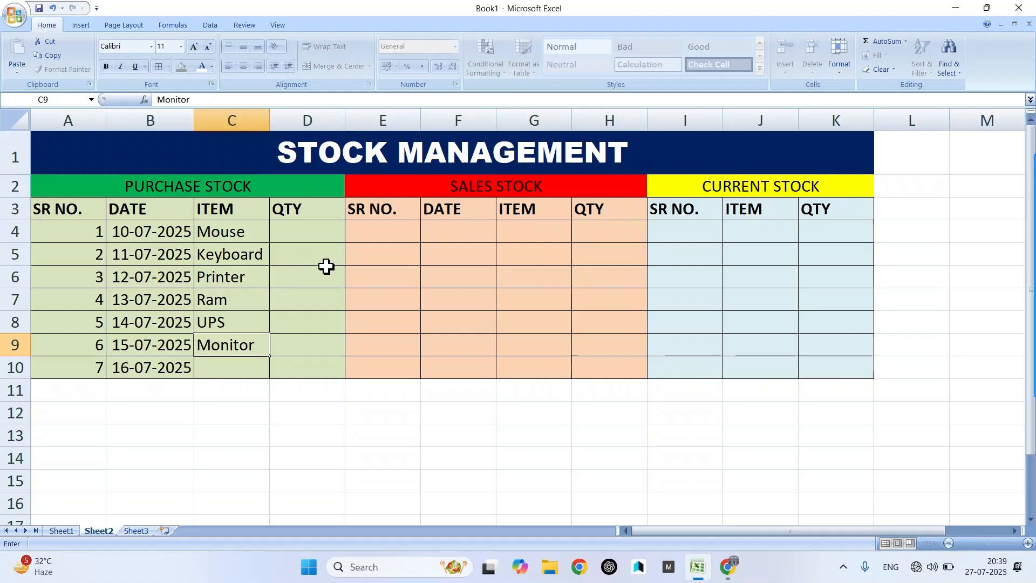
pyautogui.press('Return')
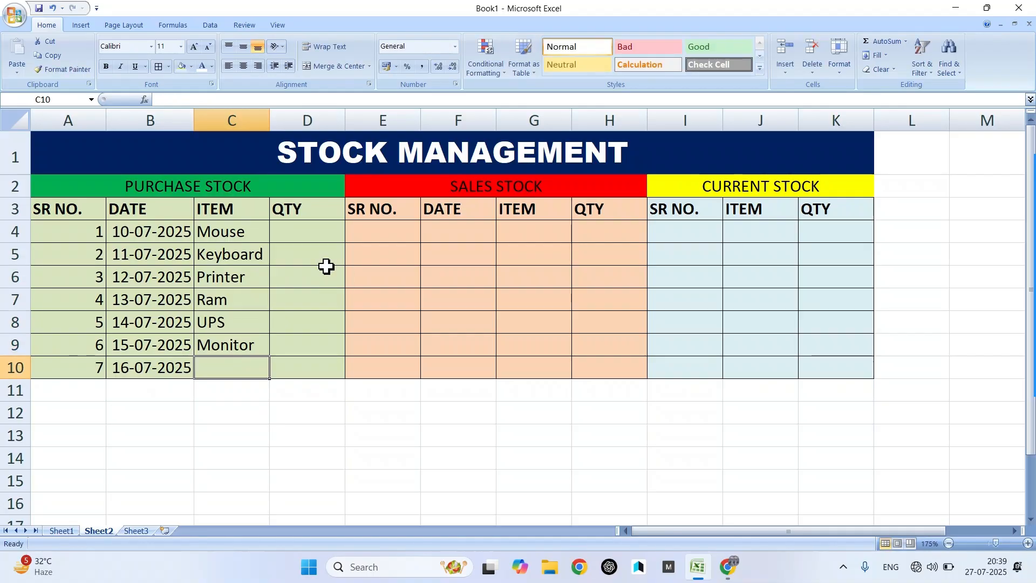
pyautogui.write('c')
pyautogui.press('BackSpace')
pyautogui.write('CPU')
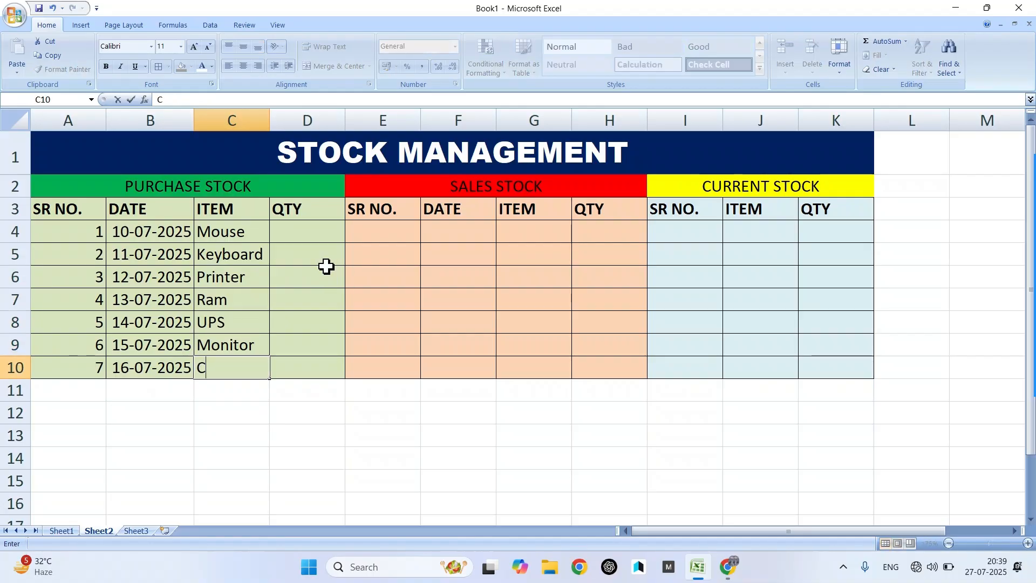
# - Enter 250 as the Mouse purchase quantity in D4 and fill it down to D10
pyautogui.click(308, 231)
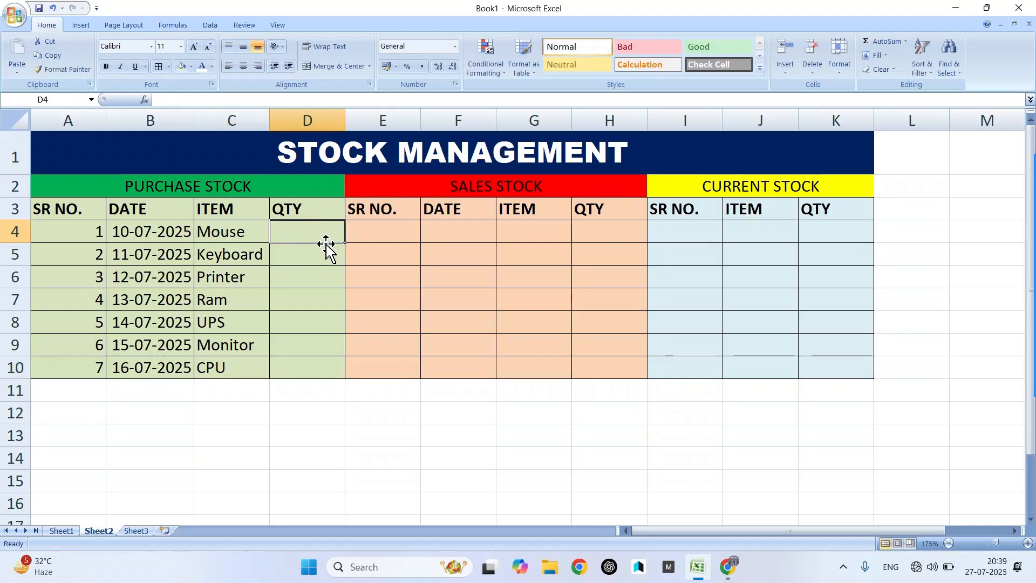
pyautogui.write('250')
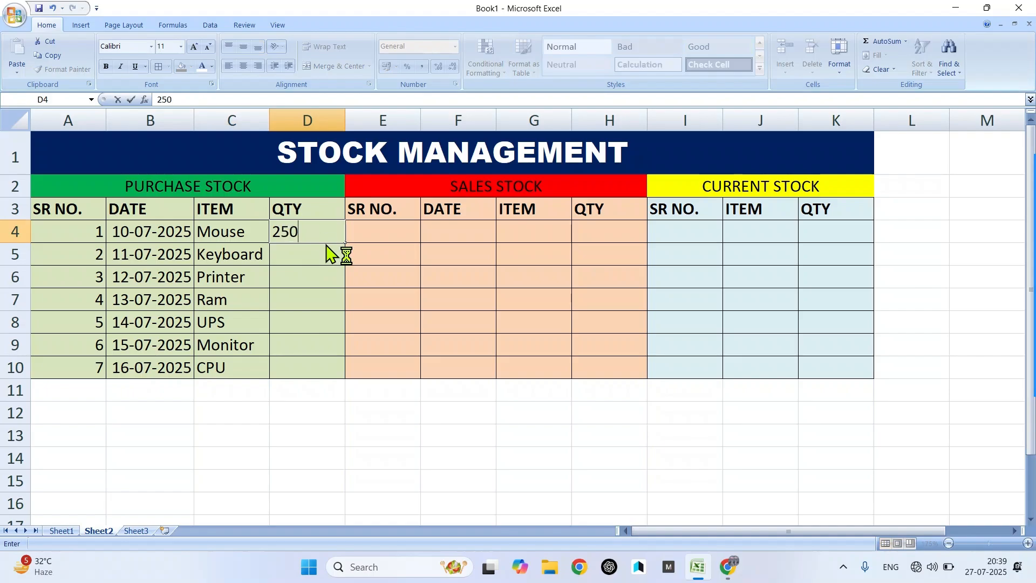
pyautogui.press('Return')
pyautogui.click(341, 232)
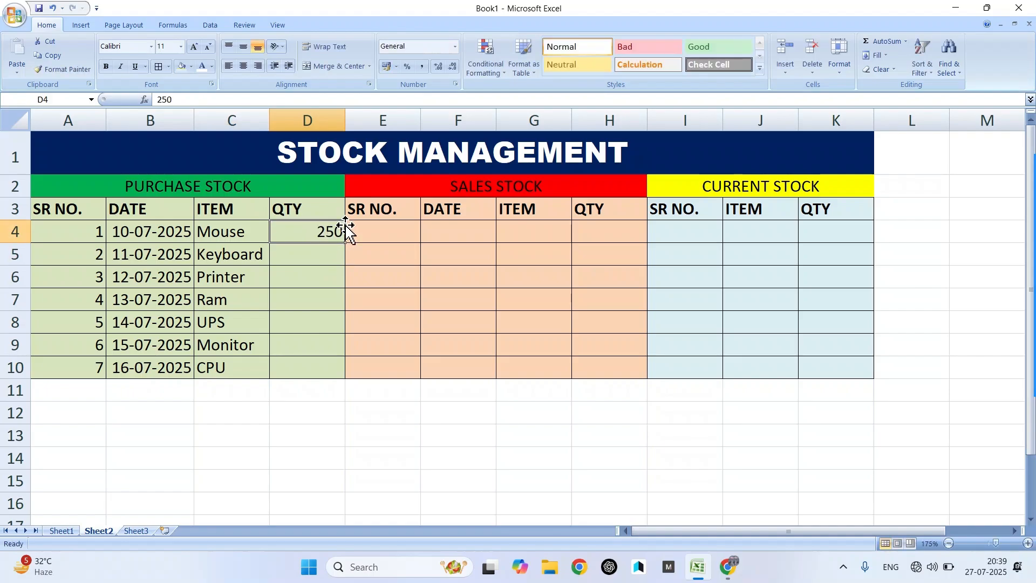
pyautogui.moveTo(344, 241); pyautogui.dragTo(338, 380)
# - Number the sales rows 1 to 7 in E4:E10 using a 1, 2 fill pattern
pyautogui.click(404, 233)
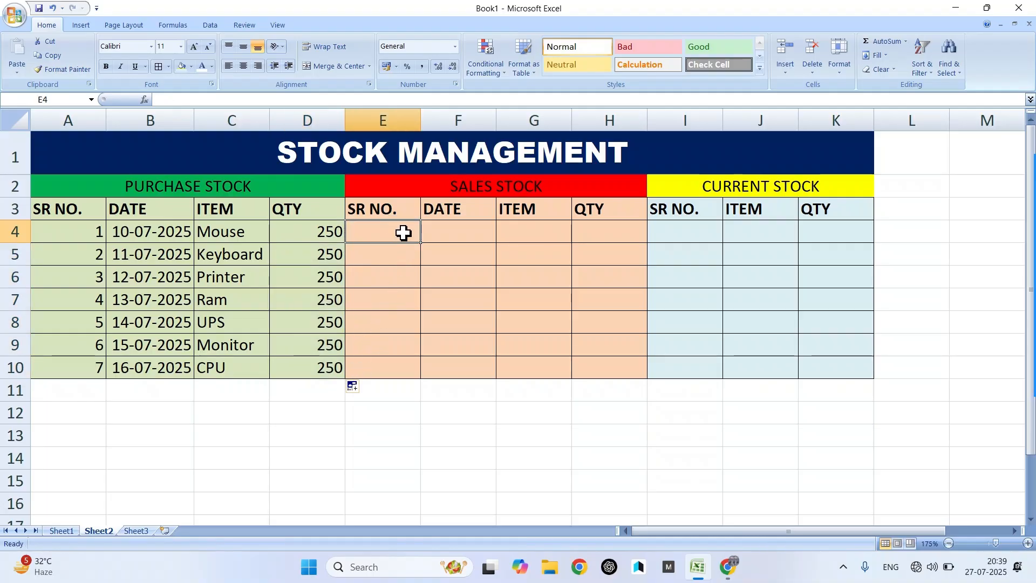
pyautogui.write('1')
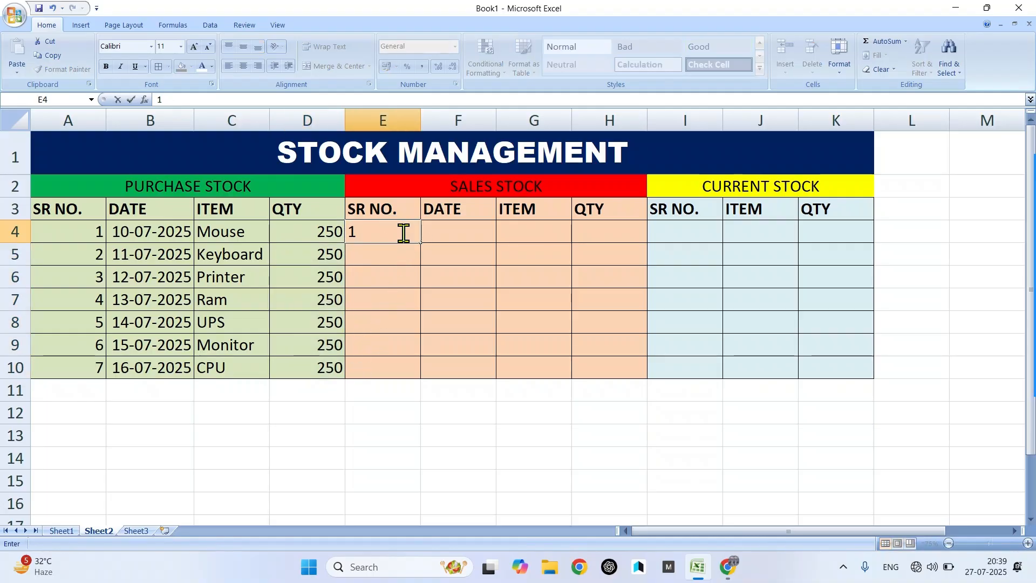
pyautogui.press('Return')
pyautogui.write('2')
pyautogui.press('Return')
pyautogui.moveTo(404, 232); pyautogui.dragTo(423, 381)
# - Fill sales dates from 10-07-2025 through 16-07-2025 down F4:F10
pyautogui.click(489, 231)
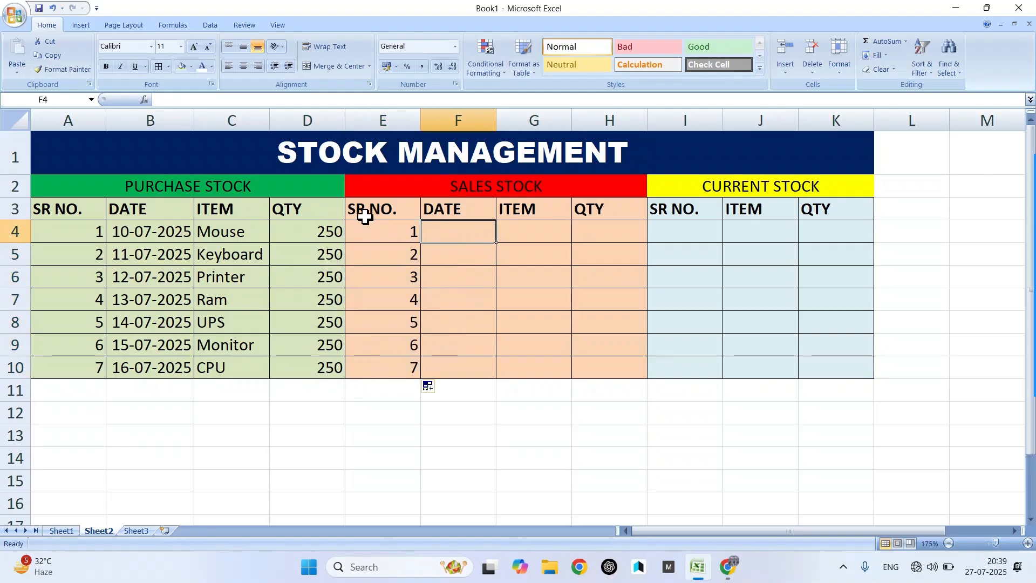
pyautogui.write('10')
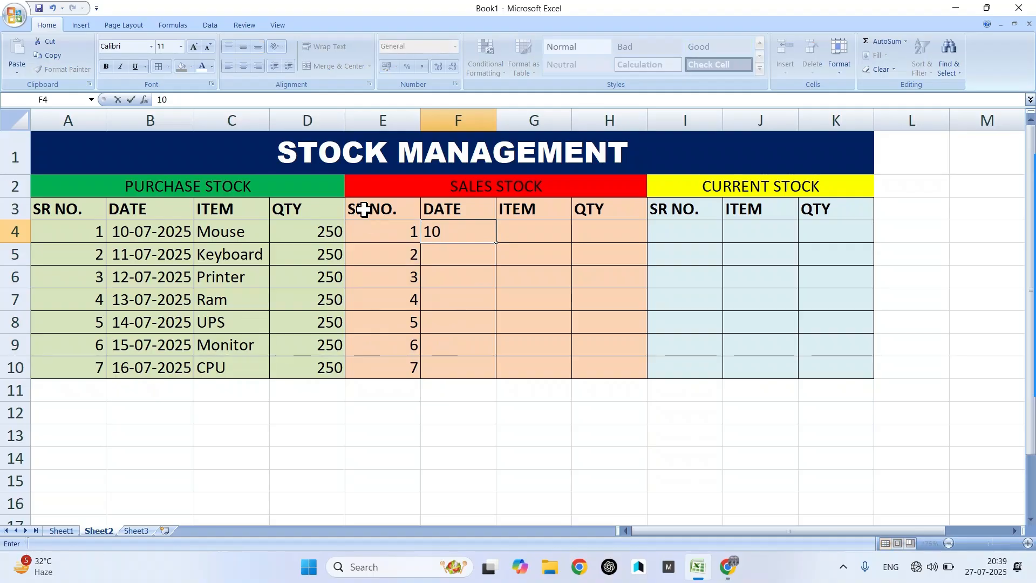
pyautogui.write('-07')
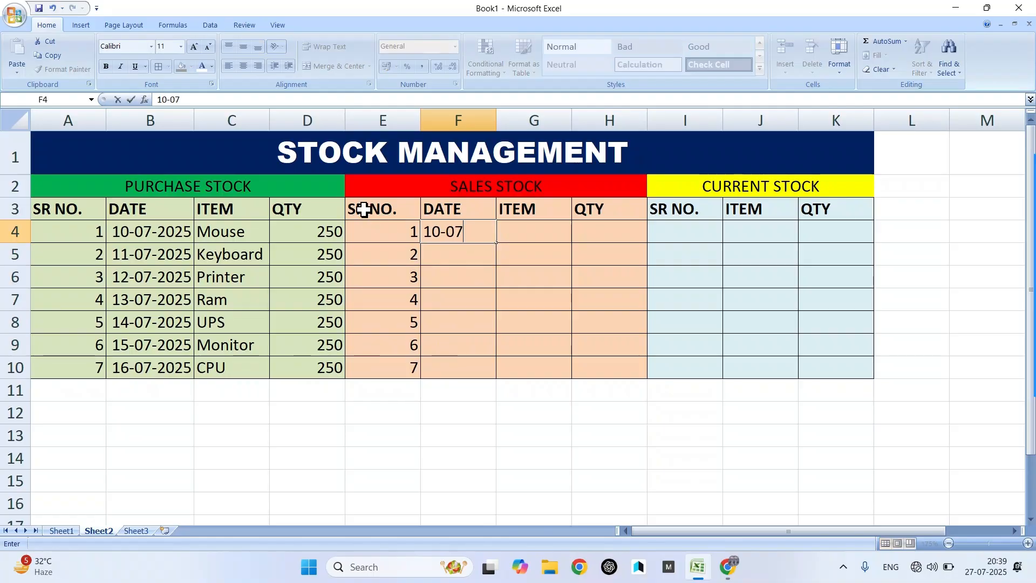
pyautogui.write('-20')
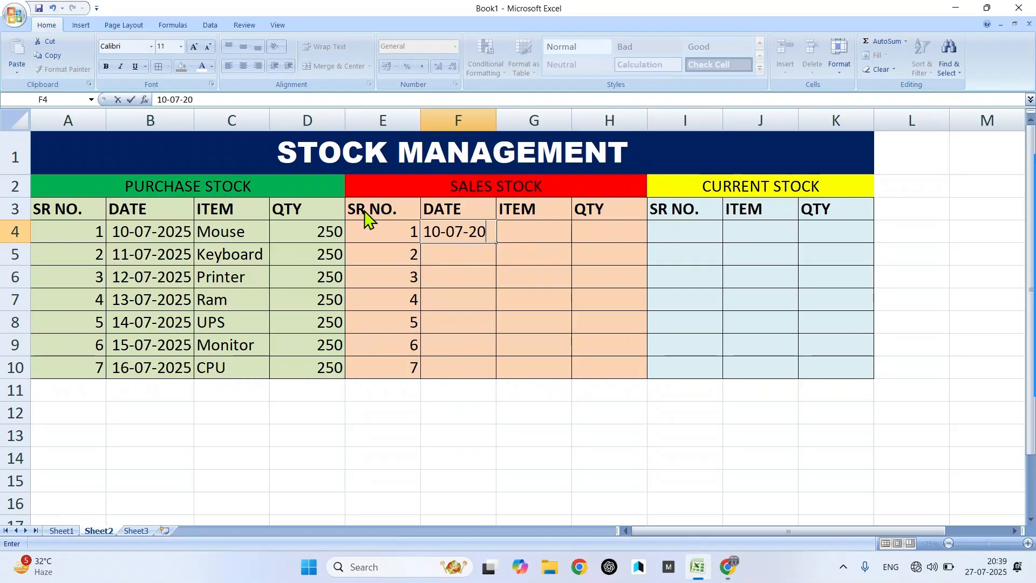
pyautogui.write('25')
pyautogui.press('Return')
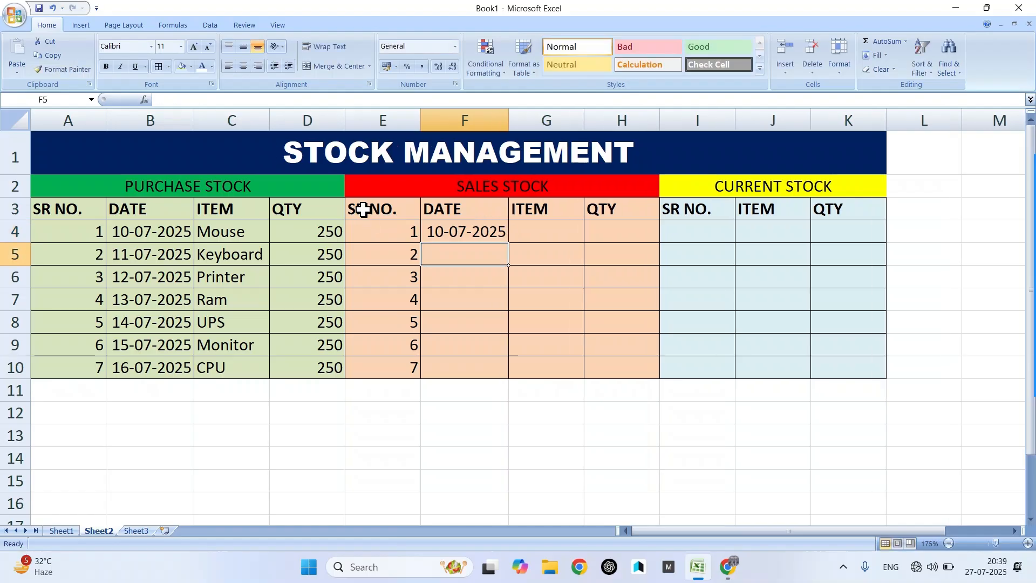
pyautogui.click(446, 230)
pyautogui.moveTo(509, 242); pyautogui.dragTo(502, 373)
pyautogui.click(561, 225)
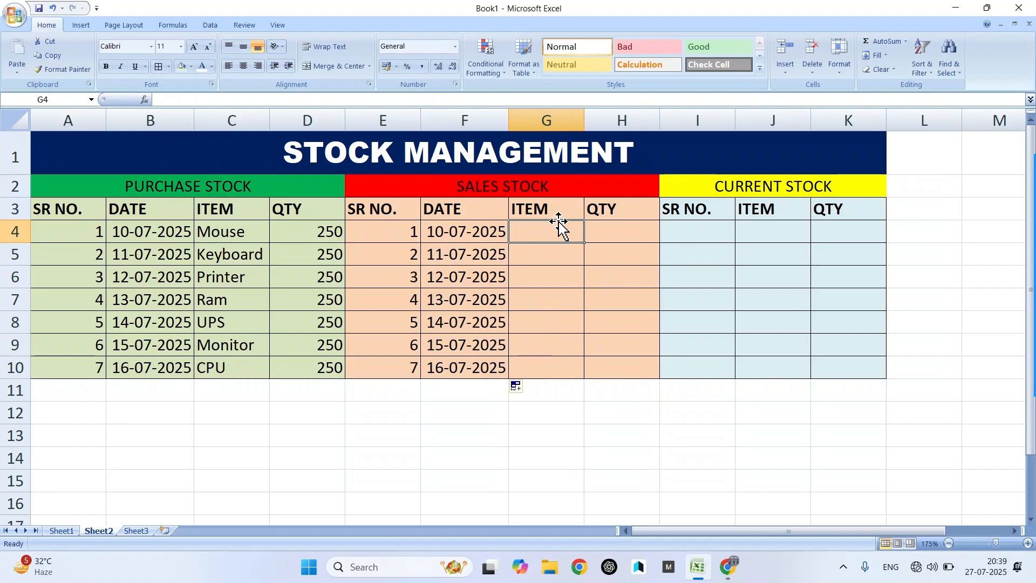
# - Type the sold items Keyboard, Printer, Mouse, UPS, Monitor and CPU into G4:G9
pyautogui.write('Keyboard')
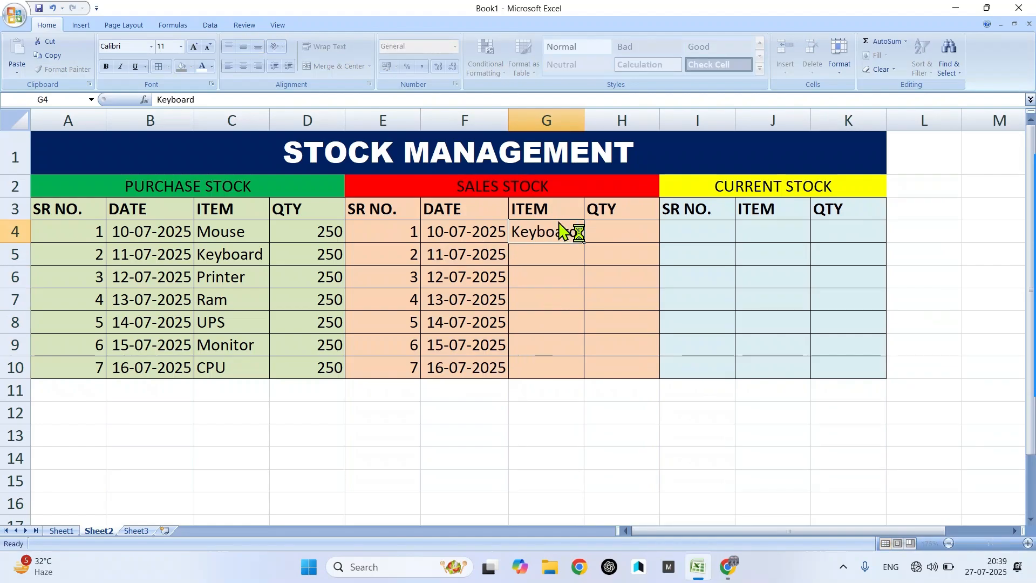
pyautogui.press('Return')
pyautogui.write('Printer')
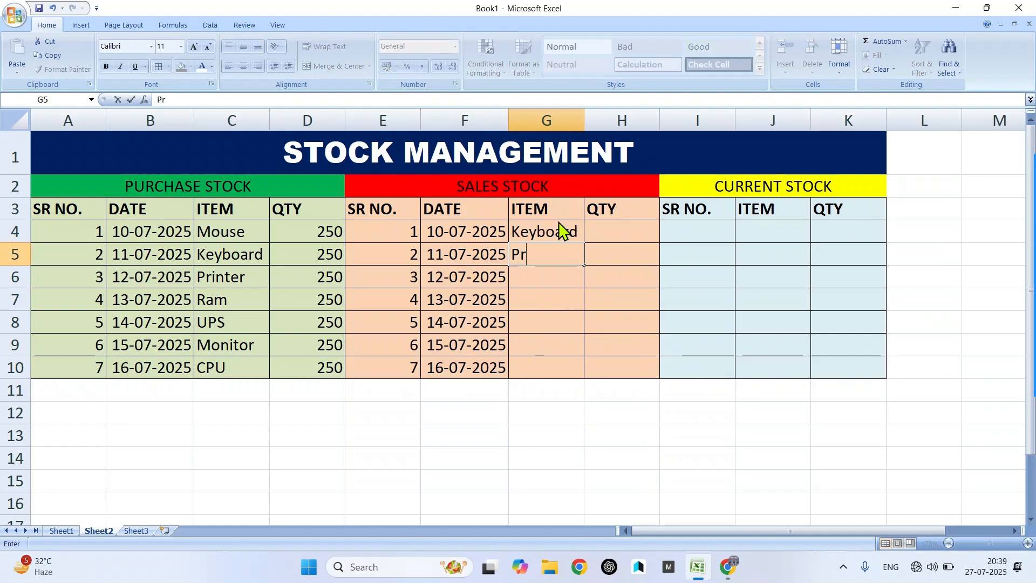
pyautogui.press('Return')
pyautogui.write('Mouse')
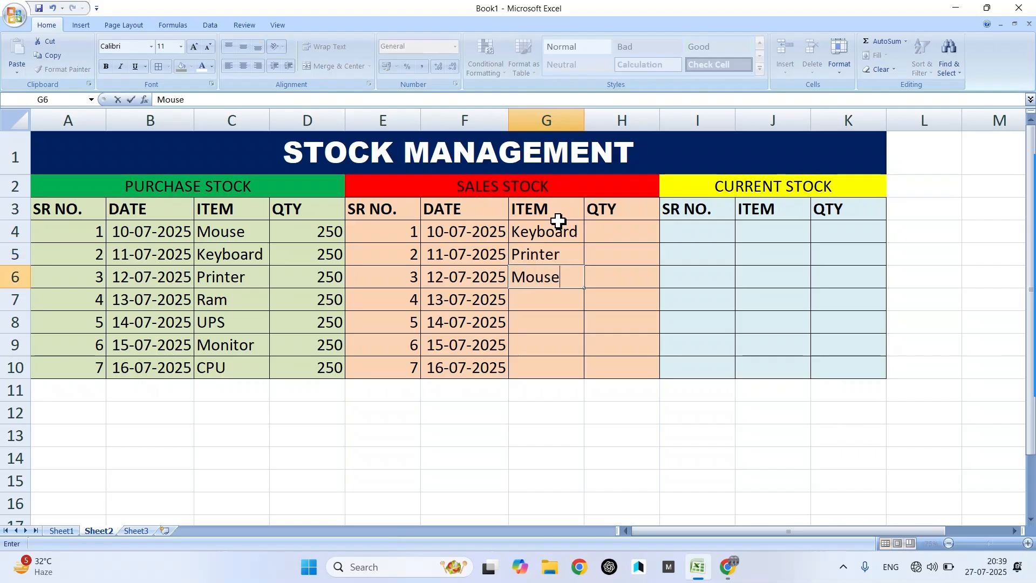
pyautogui.press('Return')
pyautogui.write('UPS')
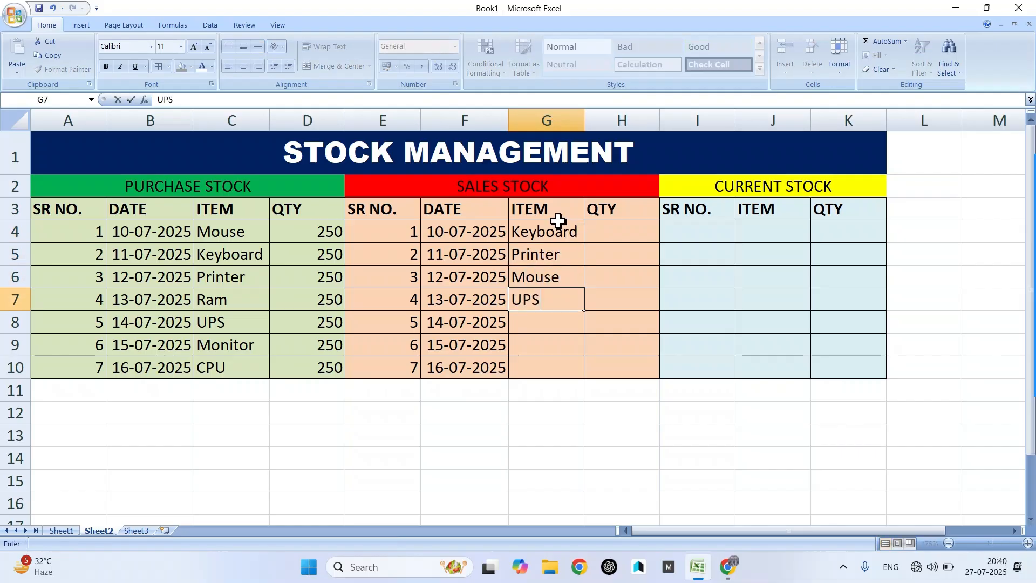
pyautogui.press('Return')
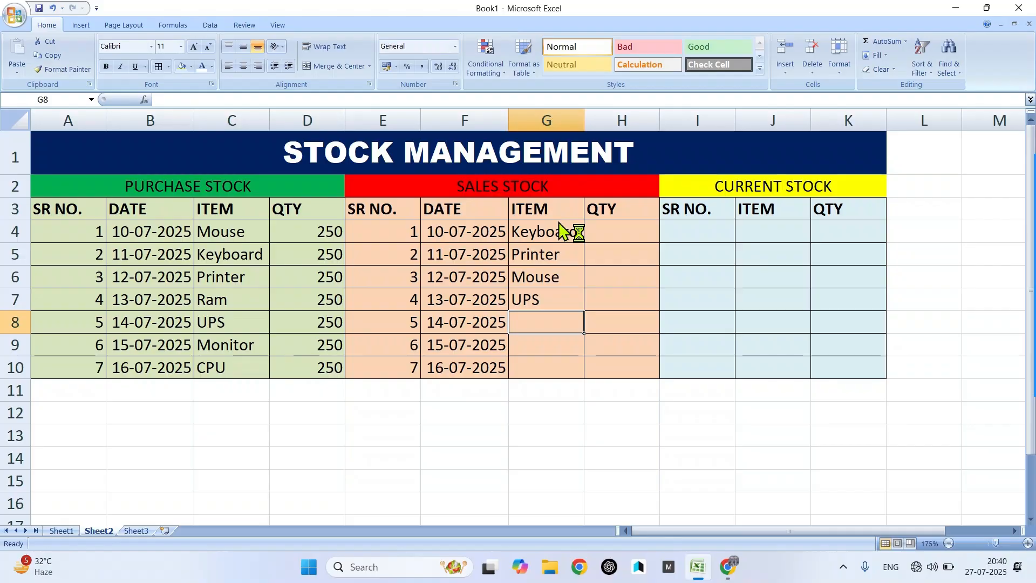
pyautogui.write('Moni')
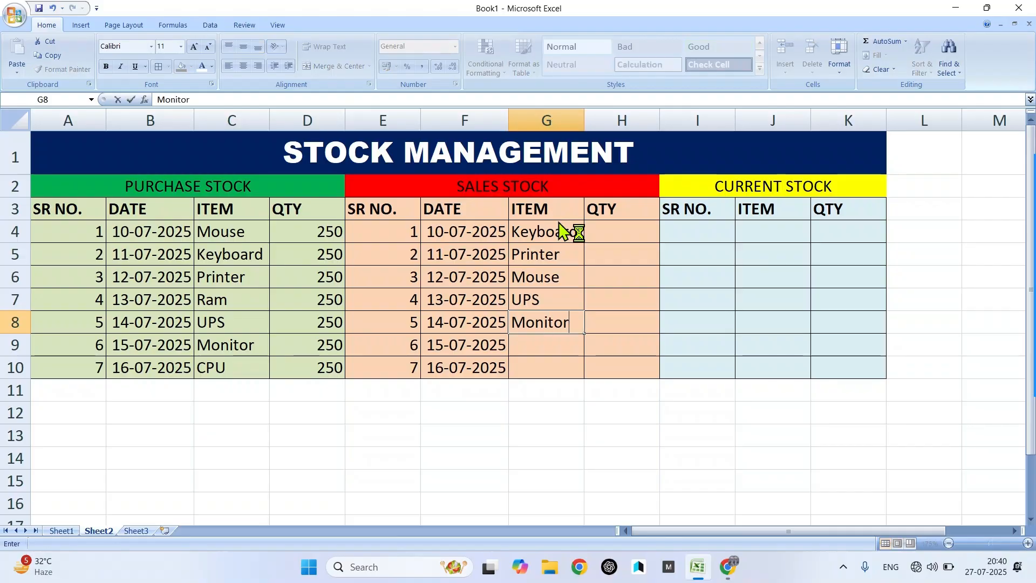
pyautogui.write('tor')
pyautogui.press('Return')
pyautogui.write('C')
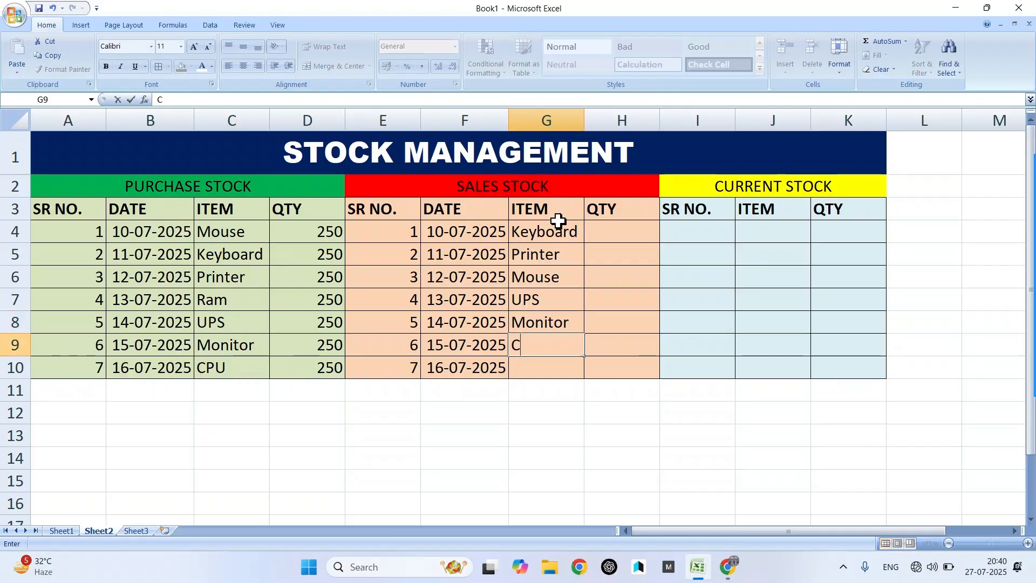
pyautogui.write('PU')
pyautogui.press('Return')
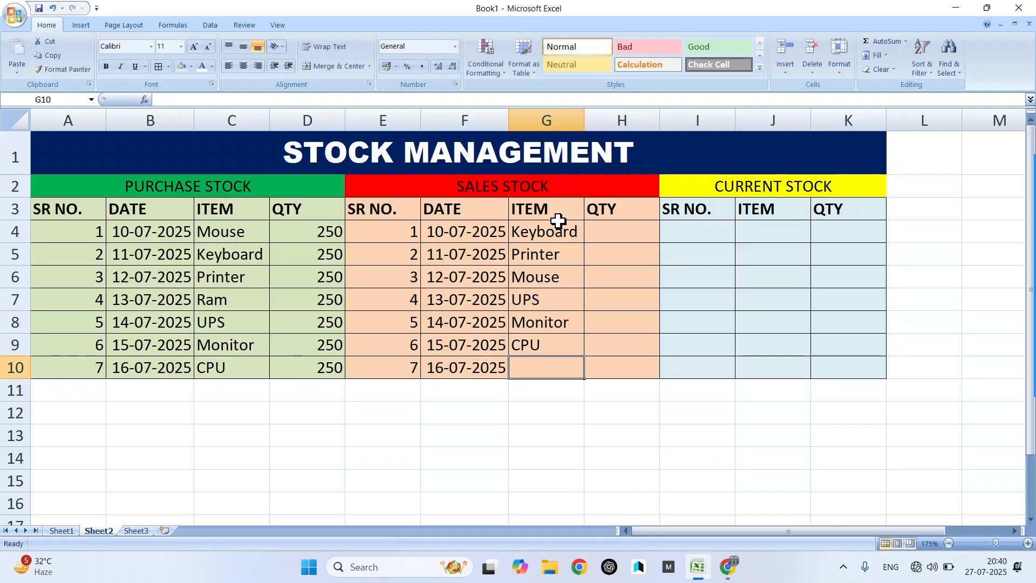
# - Enter Ram as the last sold item in G10 and point out the purchased quantity 250
pyautogui.write('Ram')
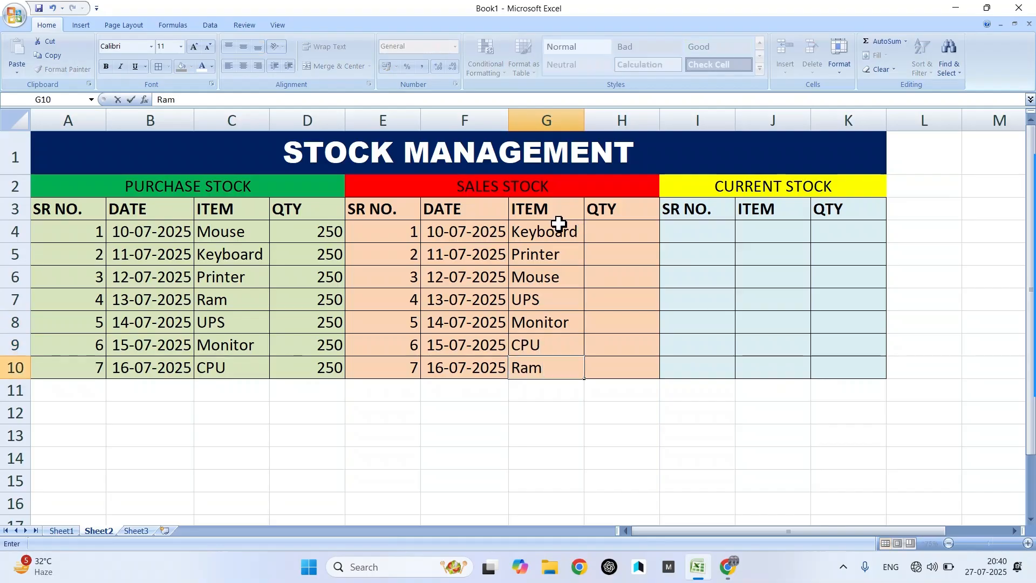
pyautogui.click(632, 239)
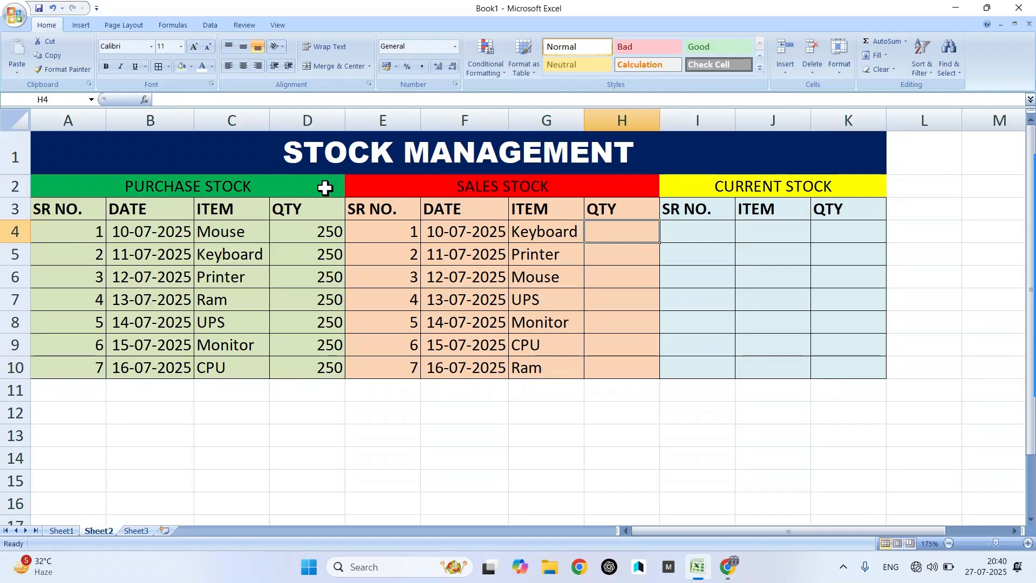
pyautogui.click(319, 233)
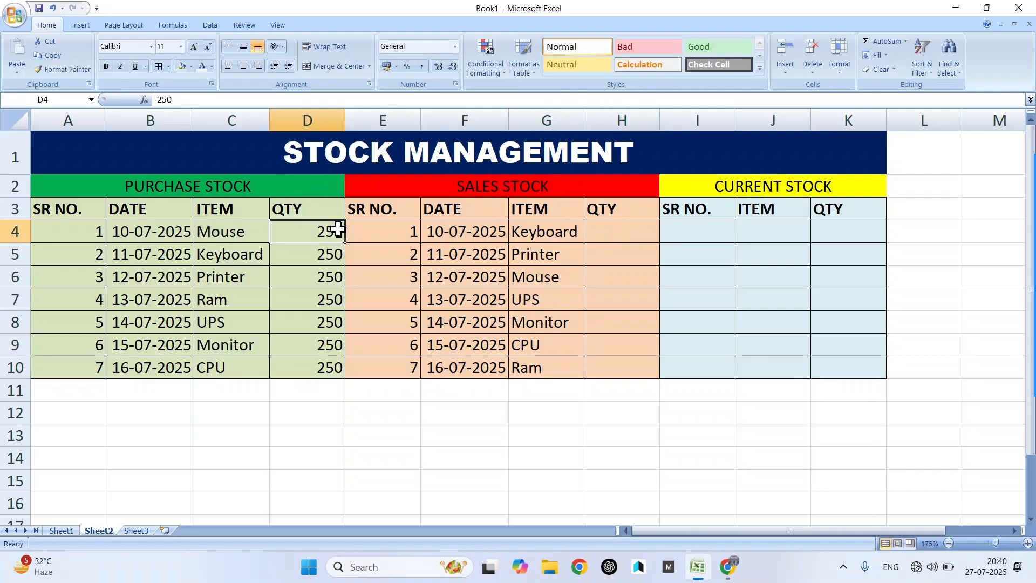
pyautogui.click(619, 232)
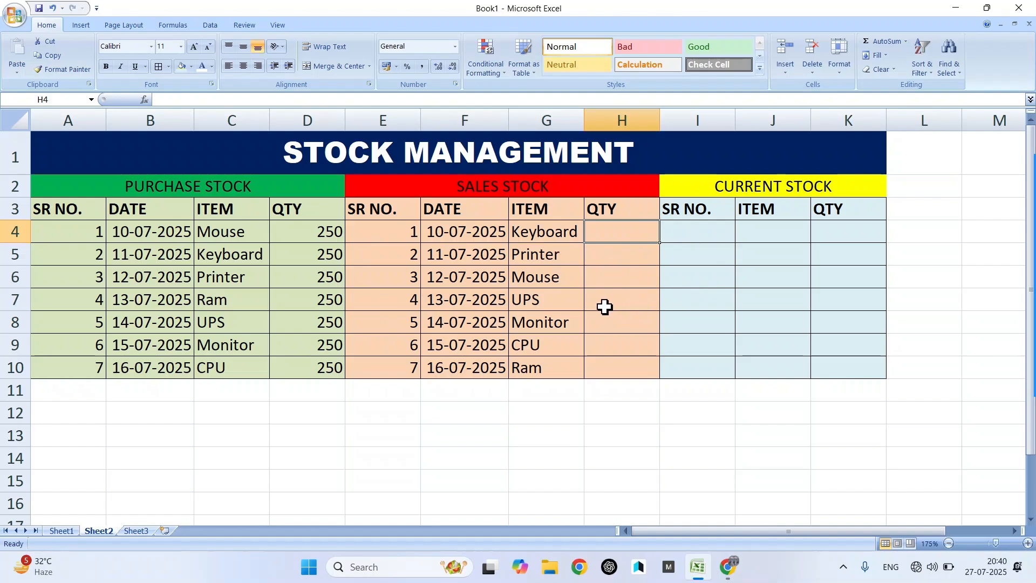
# - Compare Mouse in the purchase table with Keyboard in the sales table, ending on H4
pyautogui.click(221, 235)
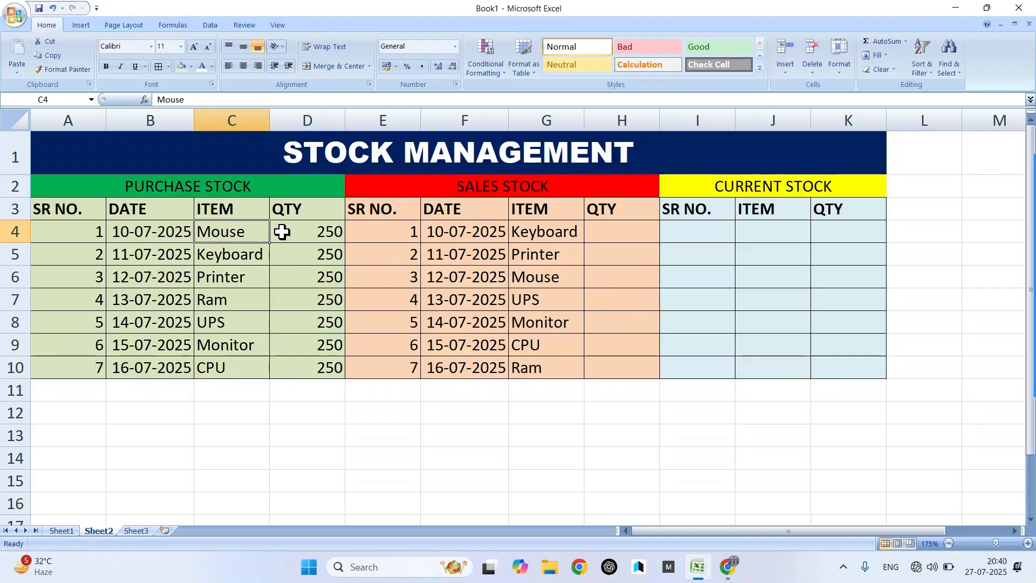
pyautogui.click(544, 230)
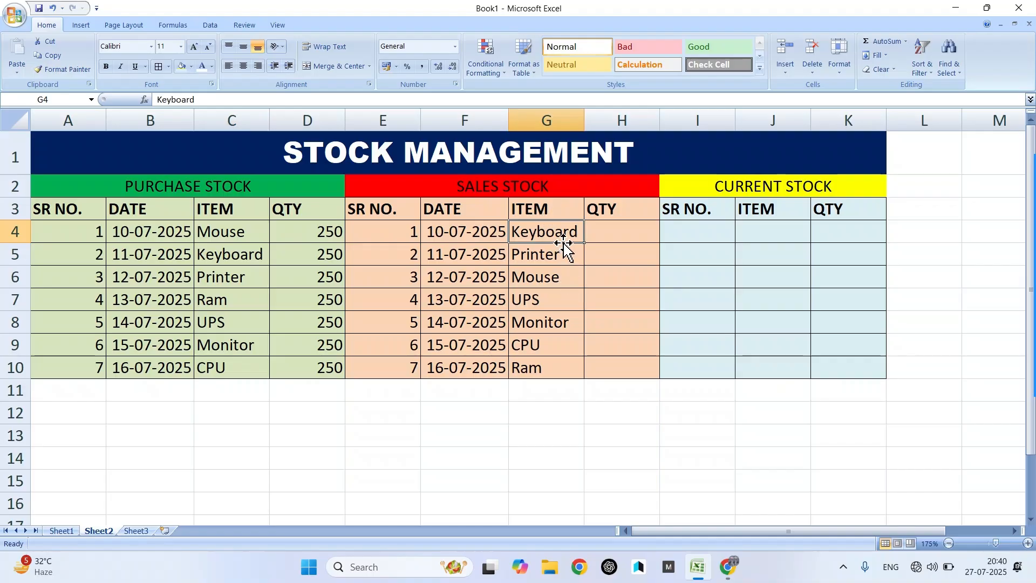
pyautogui.click(616, 234)
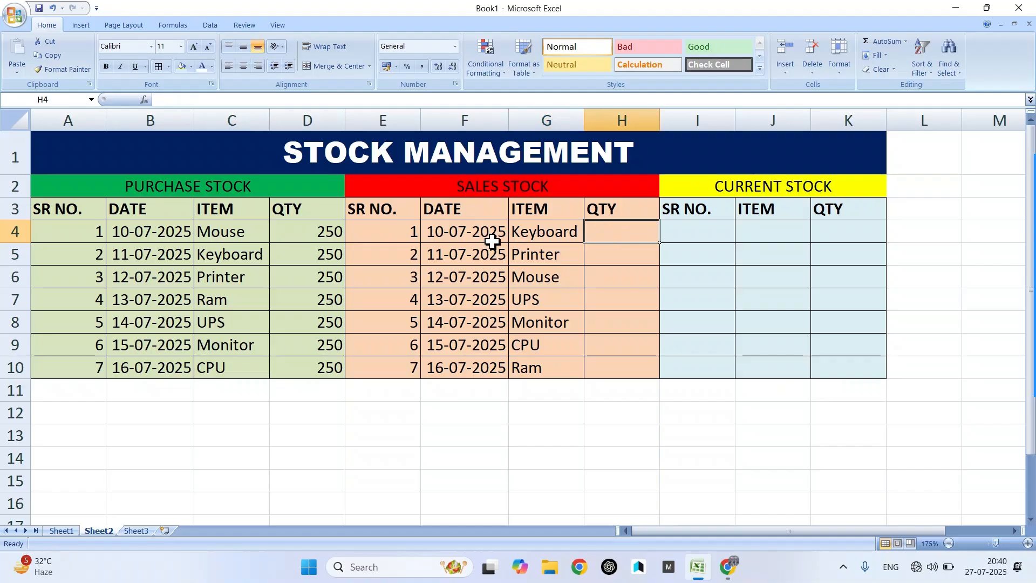
pyautogui.click(221, 232)
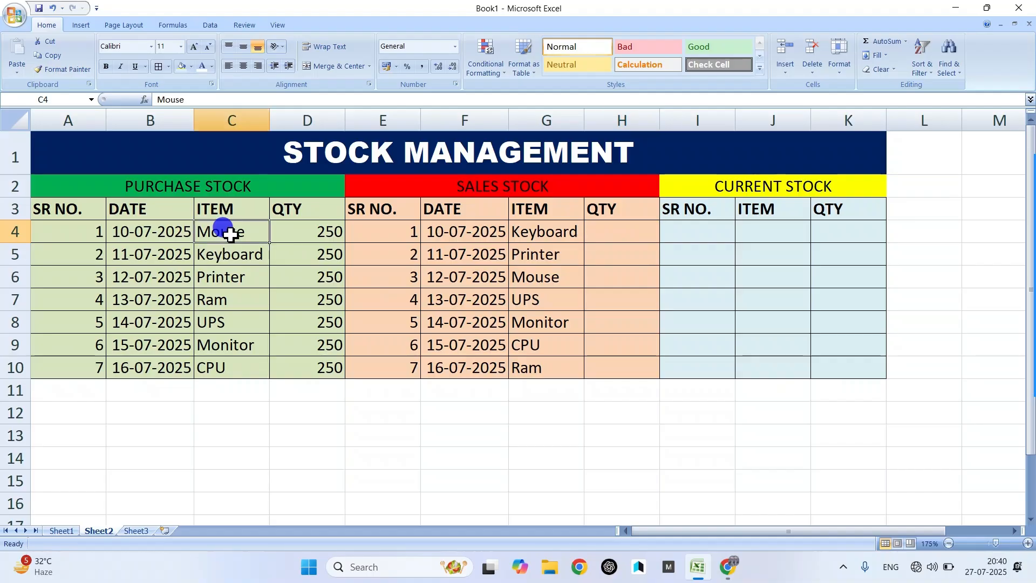
pyautogui.click(570, 234)
pyautogui.click(607, 229)
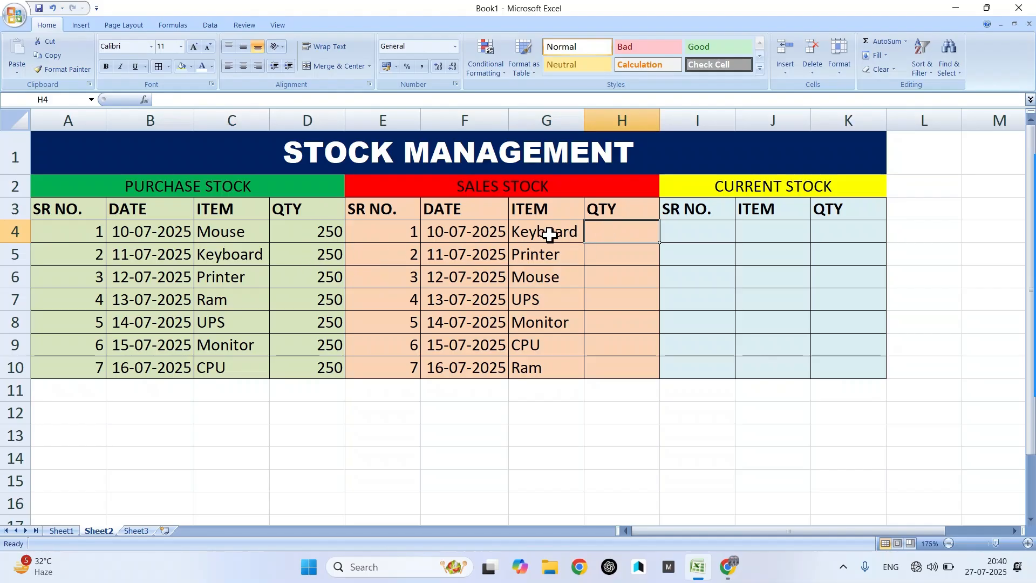
# - Enter sales quantities 120, 145, 154, 169, 178 and 168 into H4:H9
pyautogui.write('120')
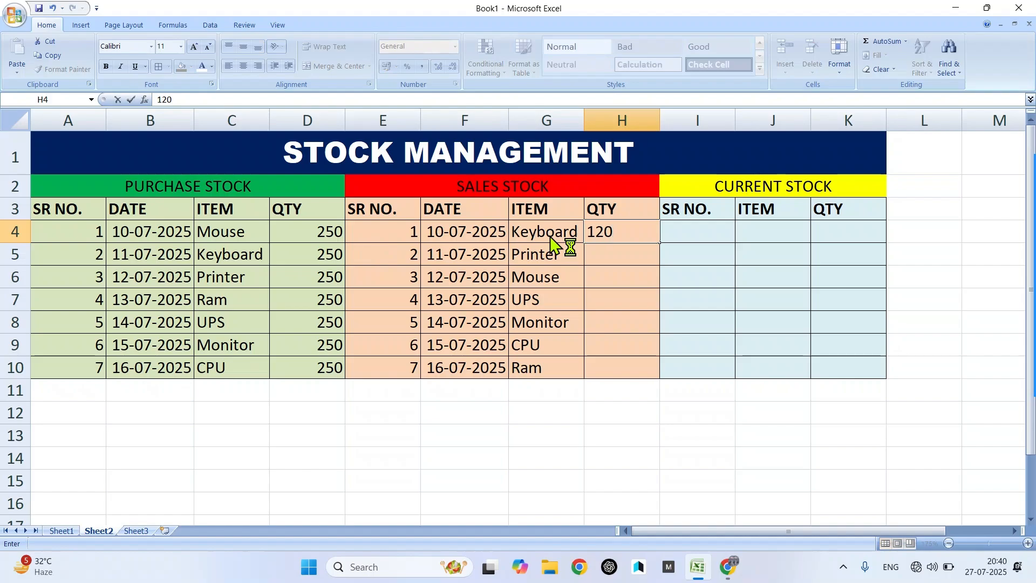
pyautogui.press('Return')
pyautogui.write('1')
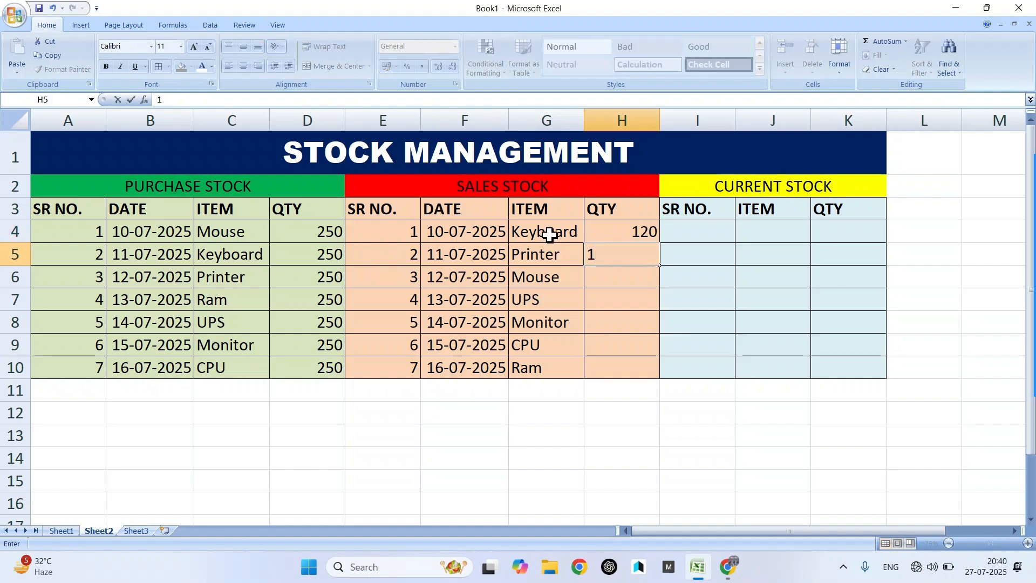
pyautogui.write('45')
pyautogui.press('Return')
pyautogui.write('154')
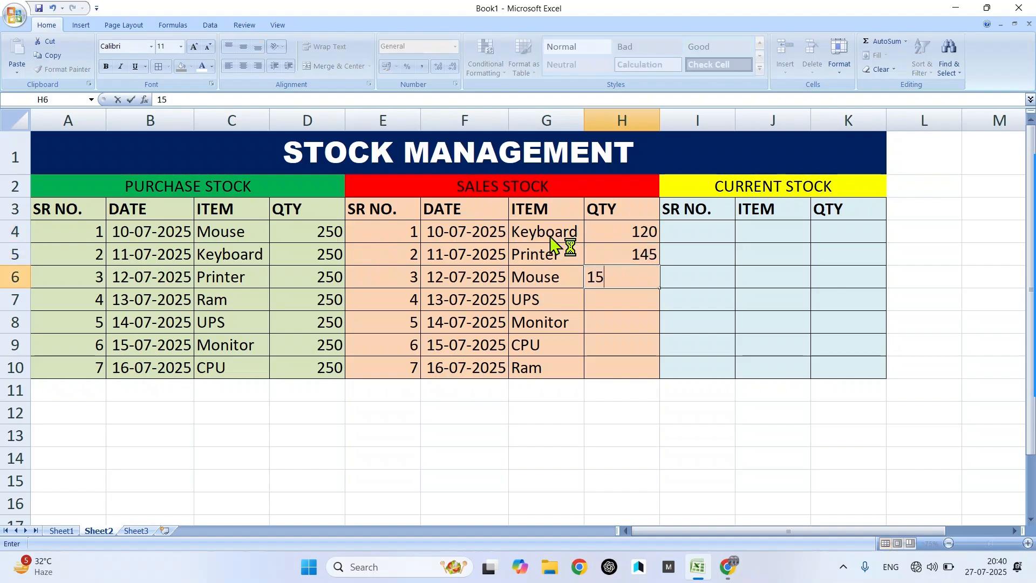
pyautogui.press('Return')
pyautogui.write('169')
pyautogui.press('Return')
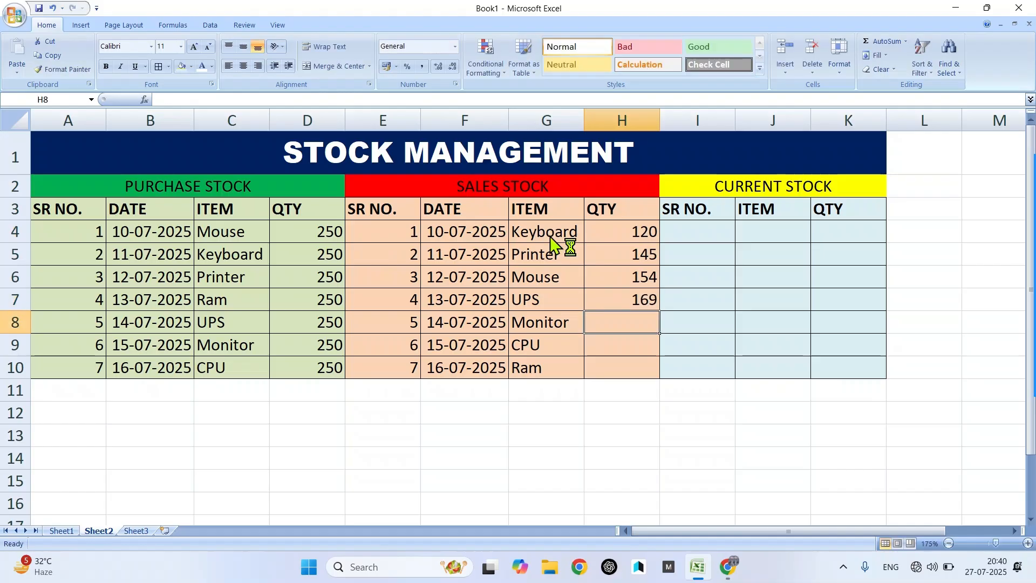
pyautogui.write('178')
pyautogui.press('Return')
pyautogui.write('168')
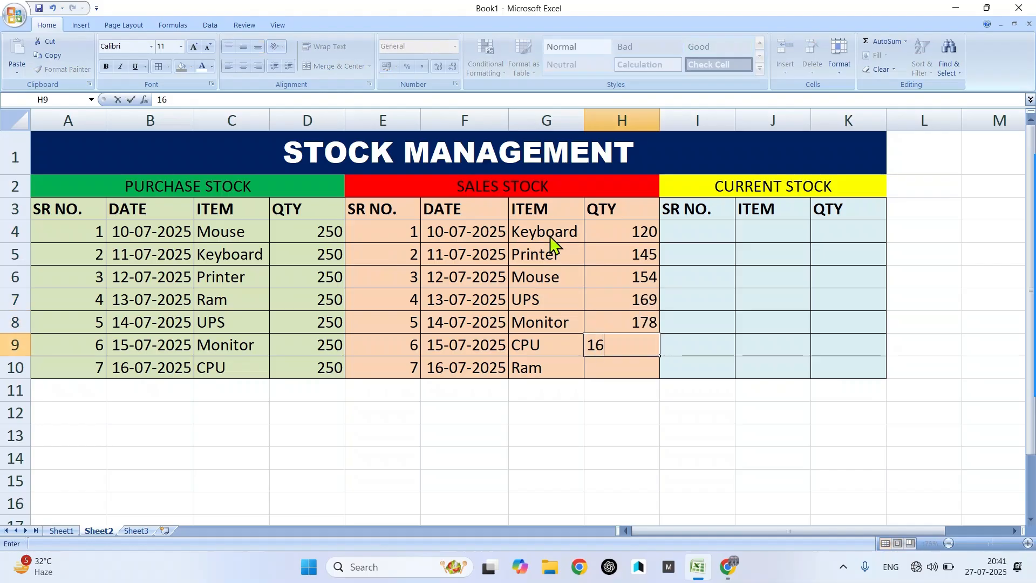
pyautogui.press('Return')
# - Commit 177 as the Ram sales quantity and number Current Stock rows 1 to 7 in I4:I10
pyautogui.write('177')
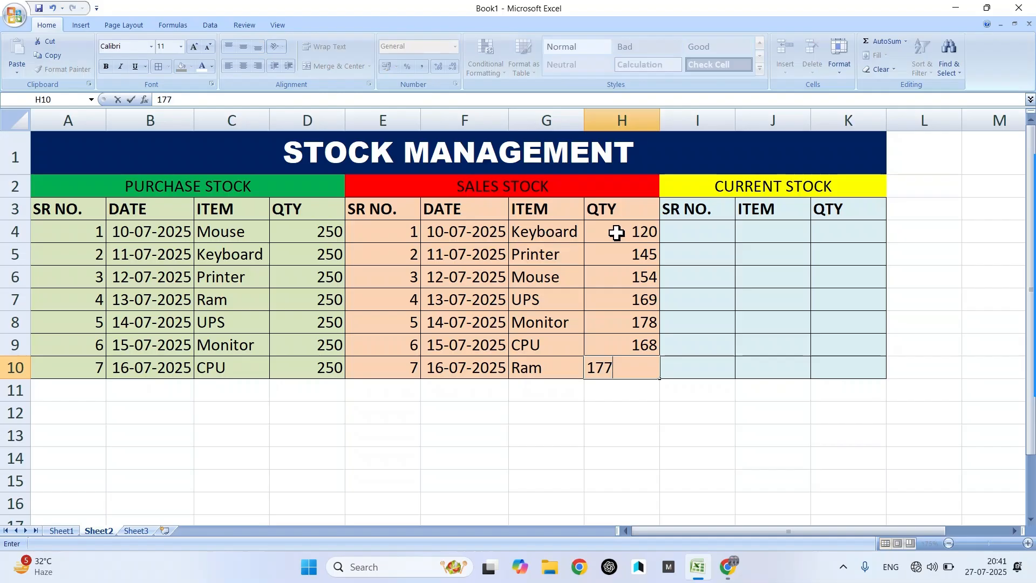
pyautogui.click(682, 234)
pyautogui.write('1')
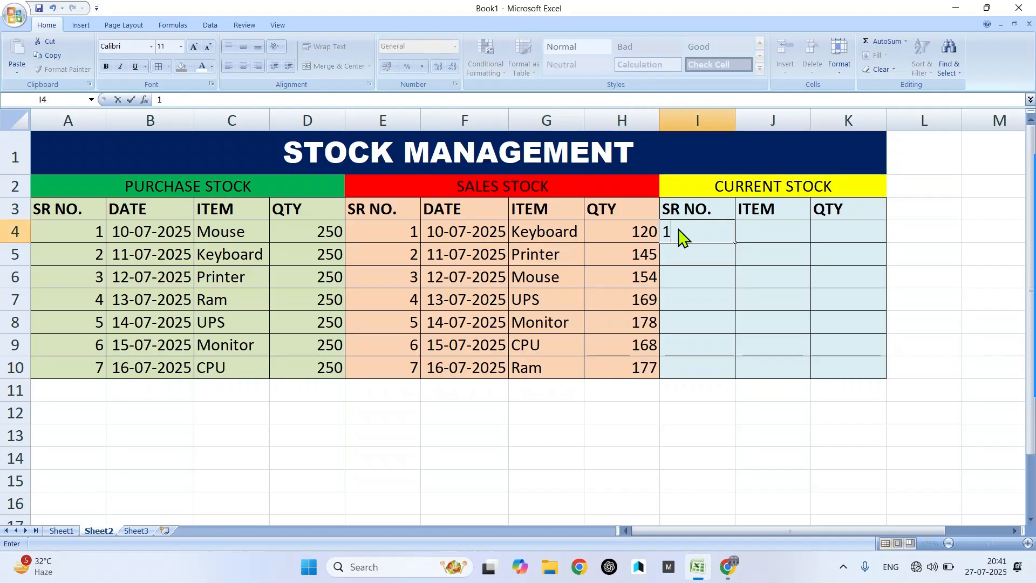
pyautogui.press('Return')
pyautogui.write('2')
pyautogui.press('Return')
pyautogui.write('3')
pyautogui.press('Return')
pyautogui.write('4')
pyautogui.press('Return')
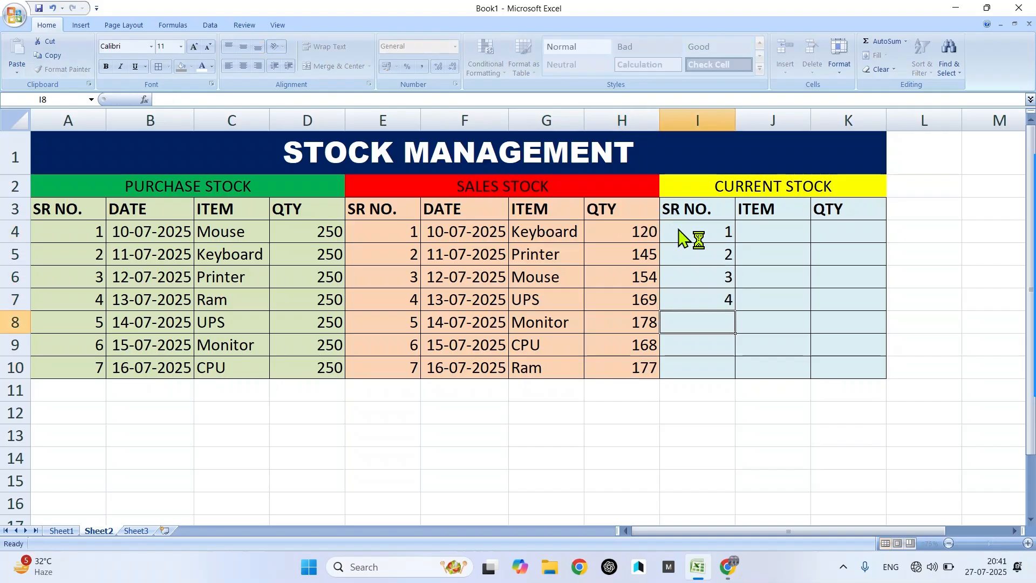
pyautogui.write('5')
pyautogui.press('Return')
pyautogui.write('6')
pyautogui.press('Return')
pyautogui.write('7')
pyautogui.press('Return')
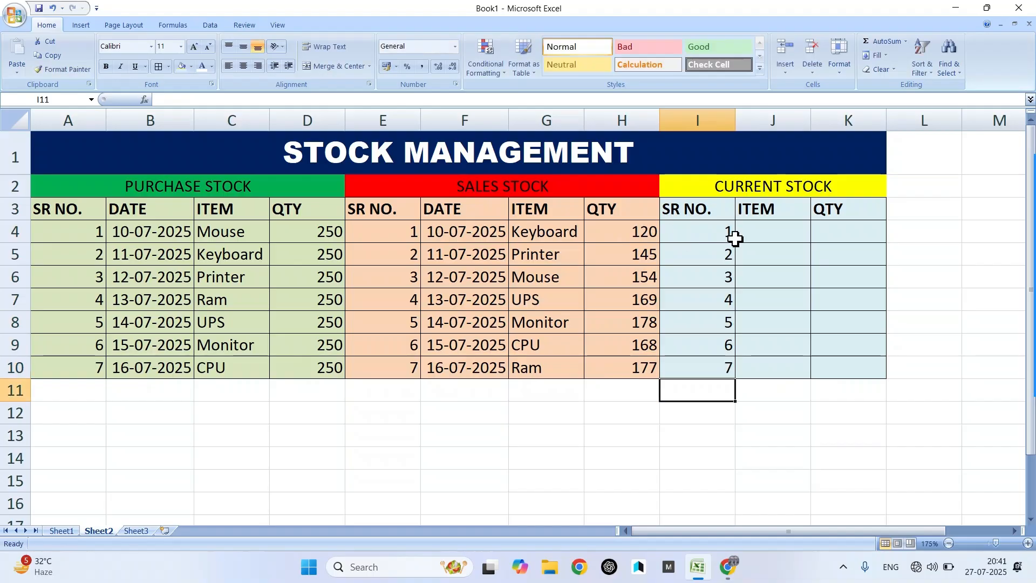
# - Enter Mouse, Keyboard and Printer into J4:J6 of the Current Stock ITEM column
pyautogui.click(767, 238)
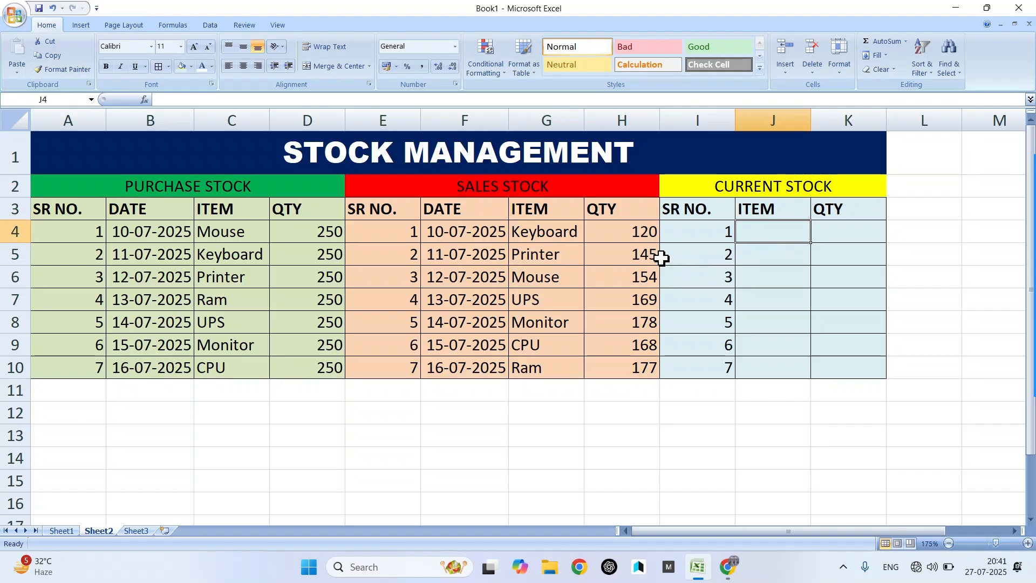
pyautogui.write('Mouse')
pyautogui.press('Return')
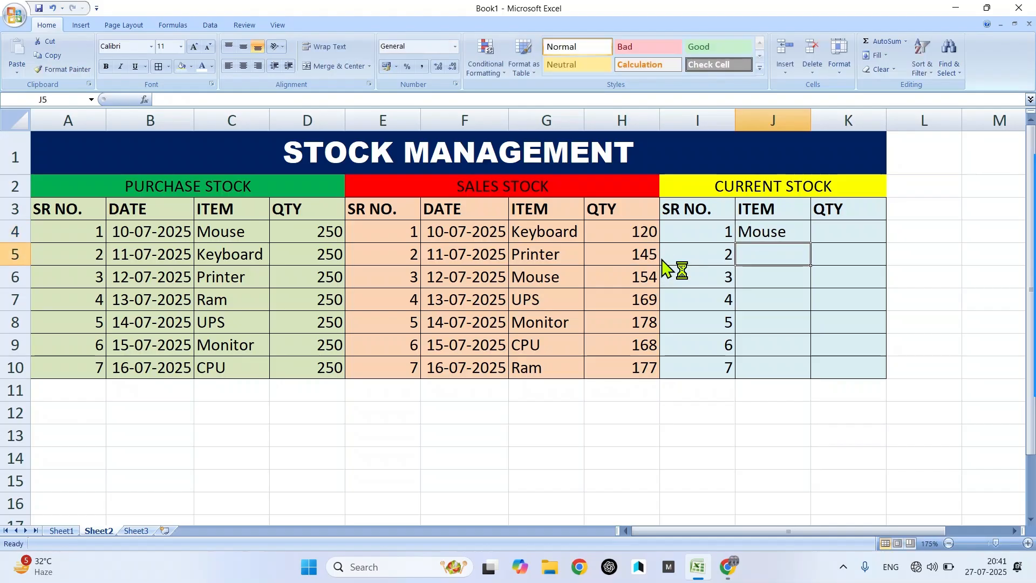
pyautogui.write('Keyboa')
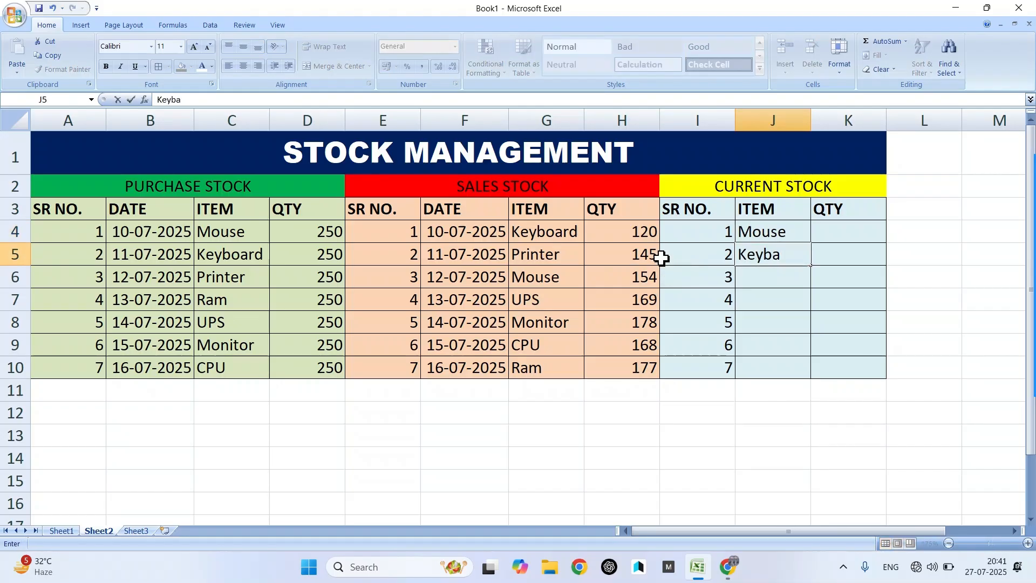
pyautogui.press('BackSpace')
pyautogui.write('oard')
pyautogui.press('Return')
pyautogui.write('P')
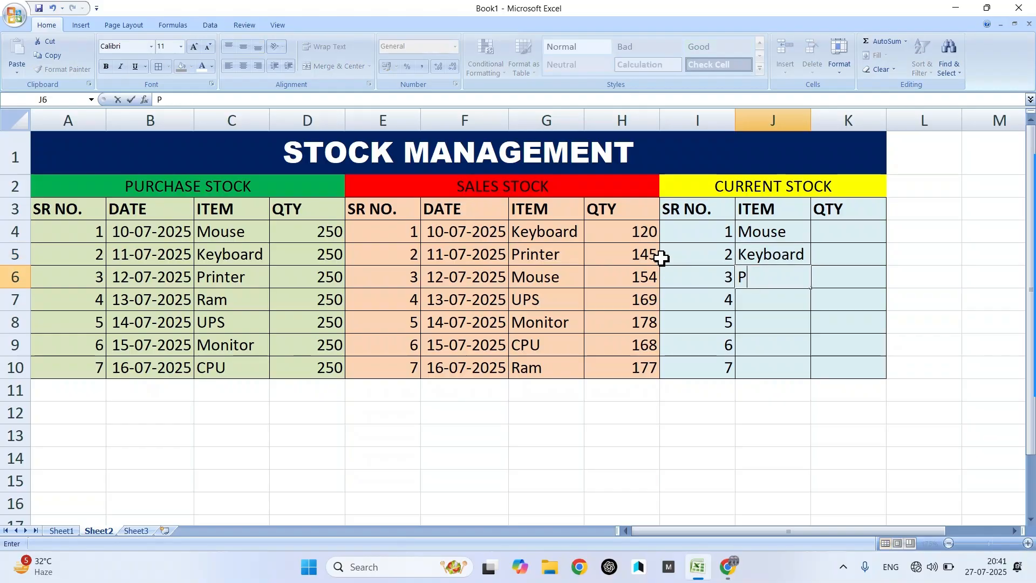
pyautogui.write('rinter')
pyautogui.press('Return')
# - Continue the Current Stock items with Ram, UPS, Monitor and CPU in J7:J10
pyautogui.write('Ram')
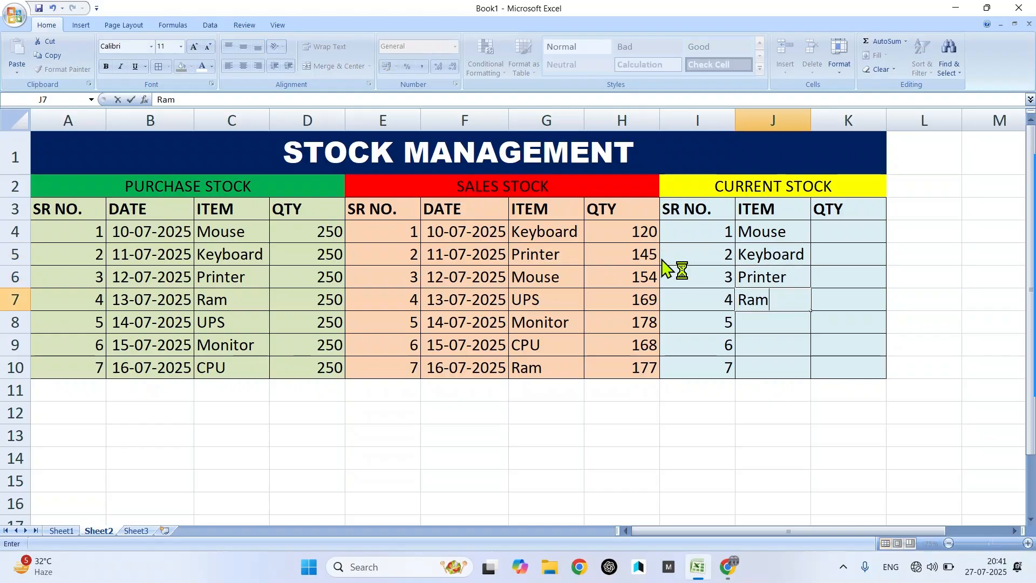
pyautogui.press('Return')
pyautogui.write('UPS')
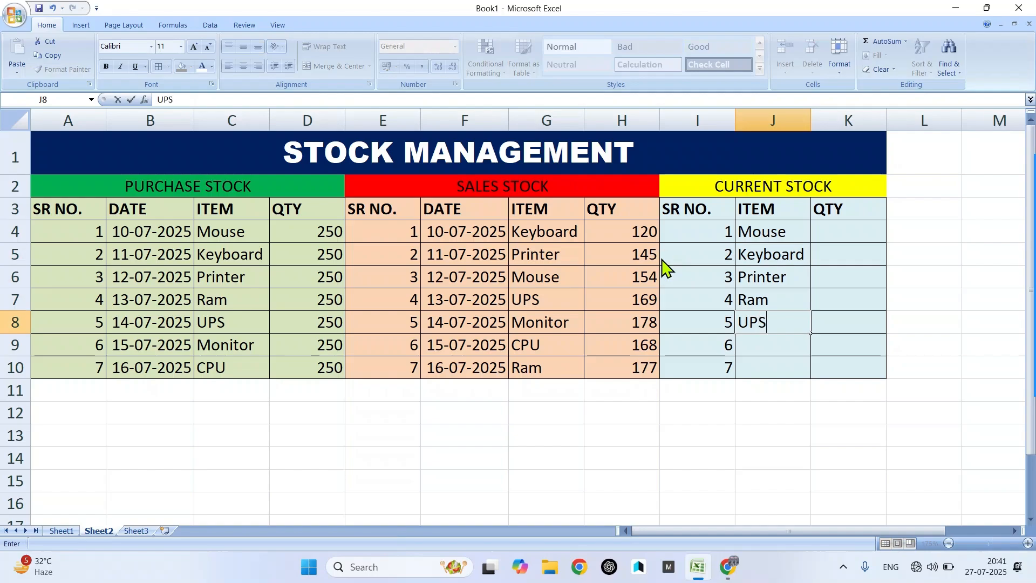
pyautogui.press('Return')
pyautogui.write('Monit')
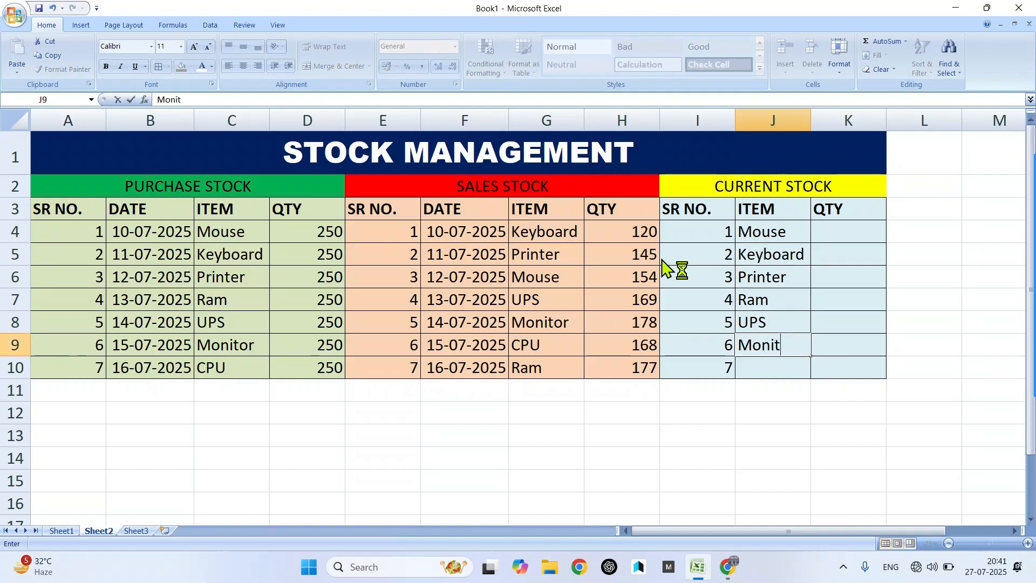
pyautogui.write('or')
pyautogui.press('Return')
pyautogui.write('CPU')
pyautogui.press('Return')
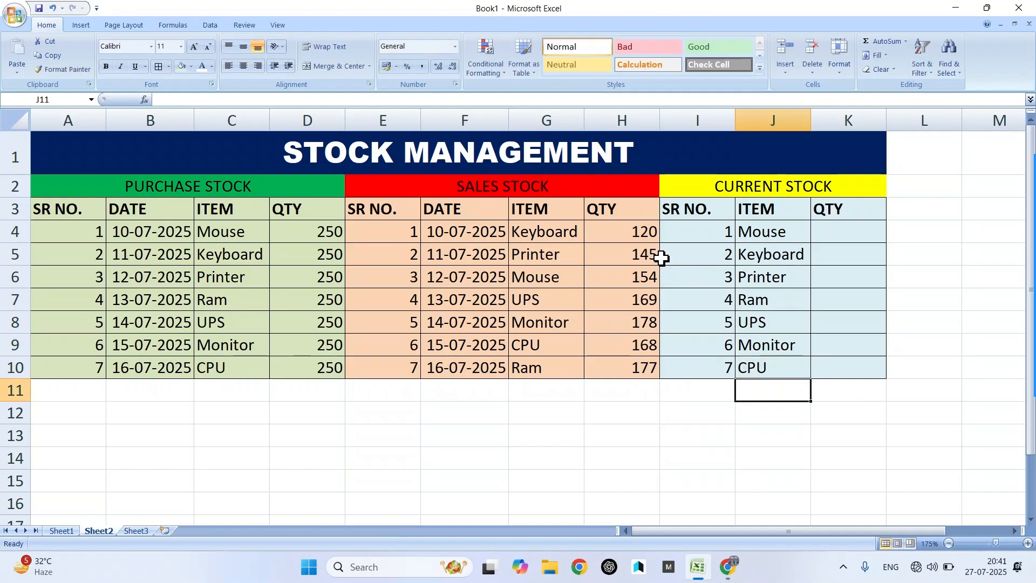
pyautogui.click(845, 240)
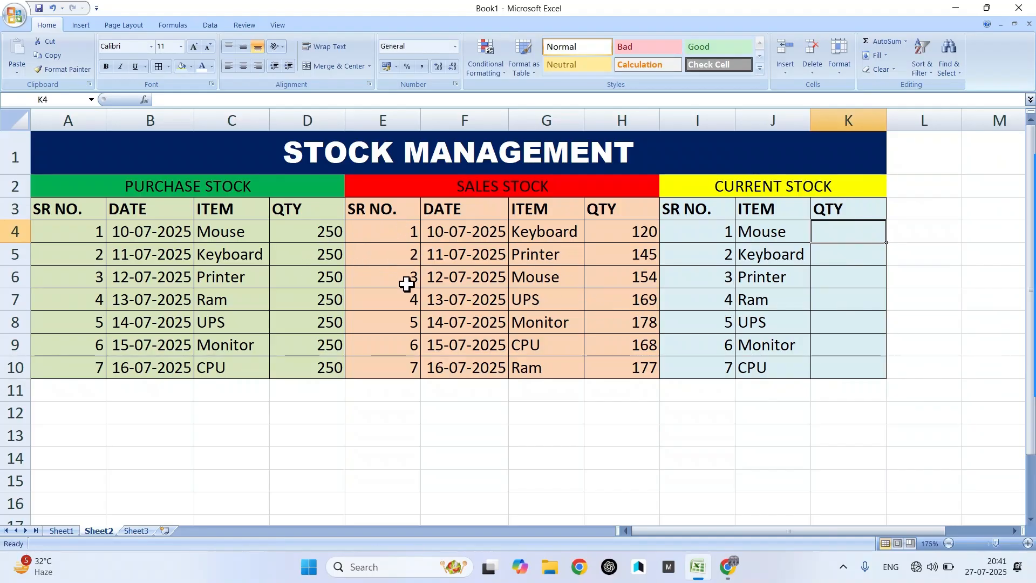
# - In K4, begin =SUMIF($C$4:$C$10,J4,$D$4:$D$10) to total Mouse purchases, followed by a minus
pyautogui.click(305, 236)
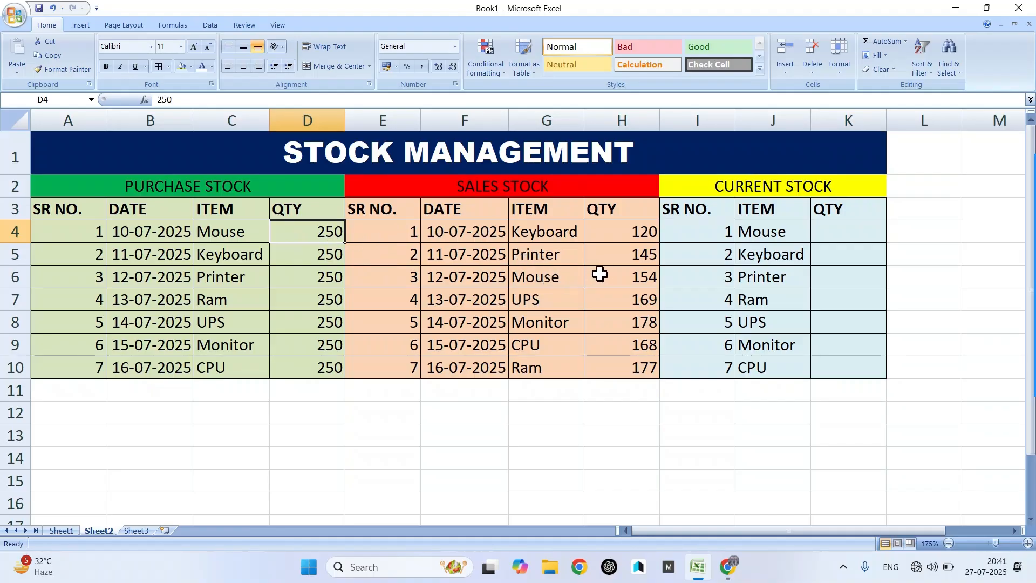
pyautogui.click(644, 275)
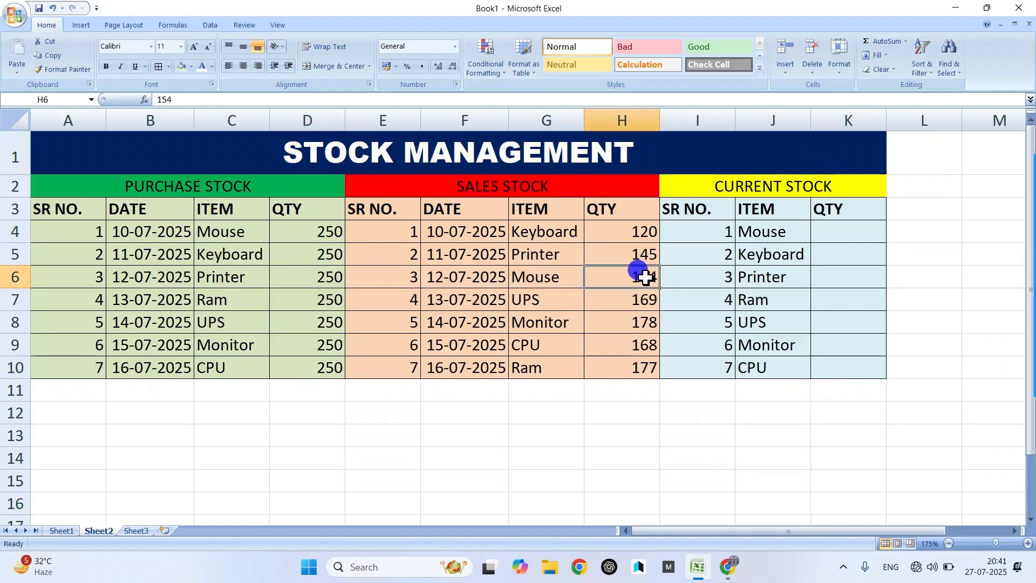
pyautogui.click(871, 233)
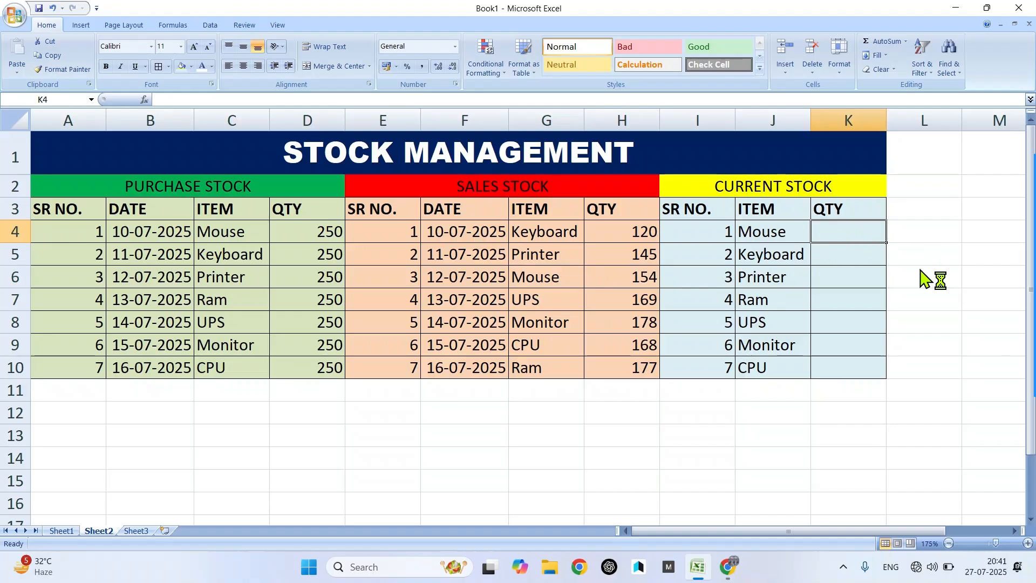
pyautogui.write('=')
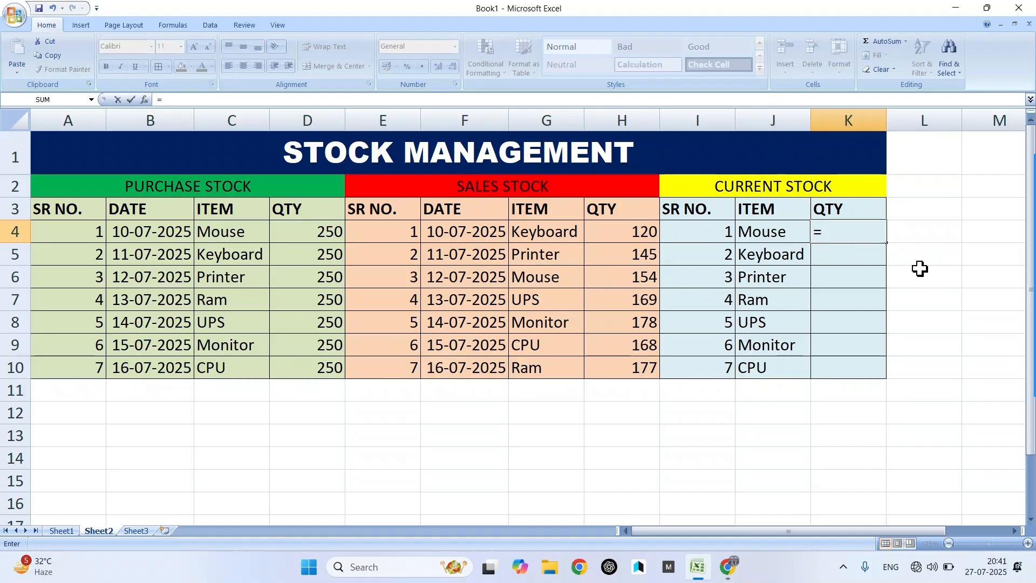
pyautogui.write('sumif')
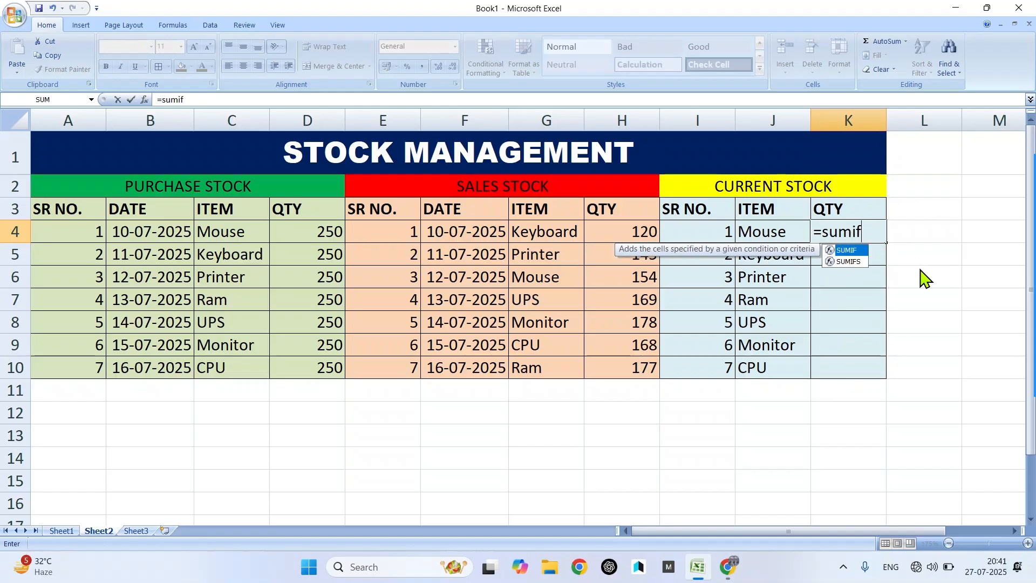
pyautogui.write('(')
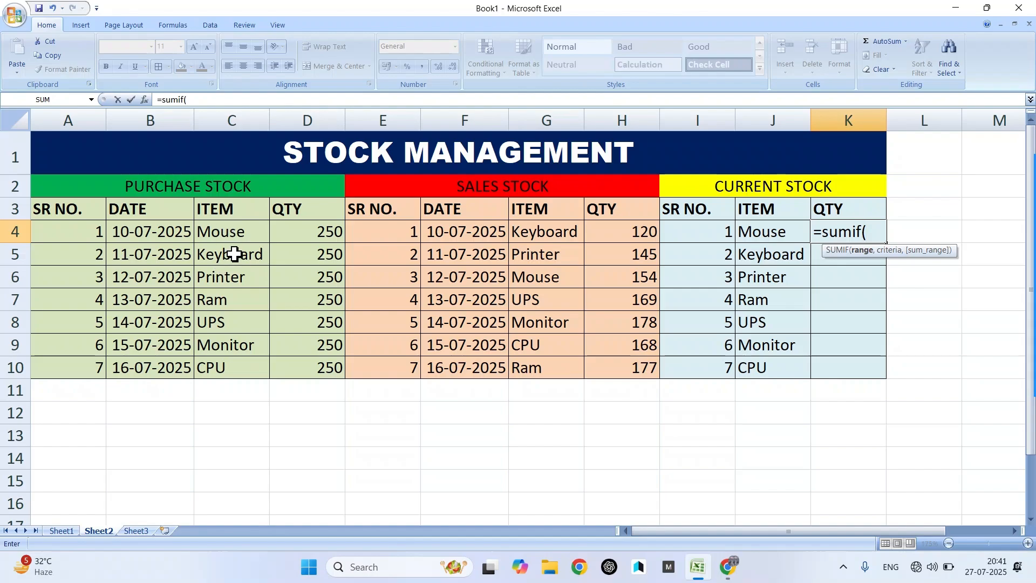
pyautogui.moveTo(233, 241); pyautogui.dragTo(236, 360)
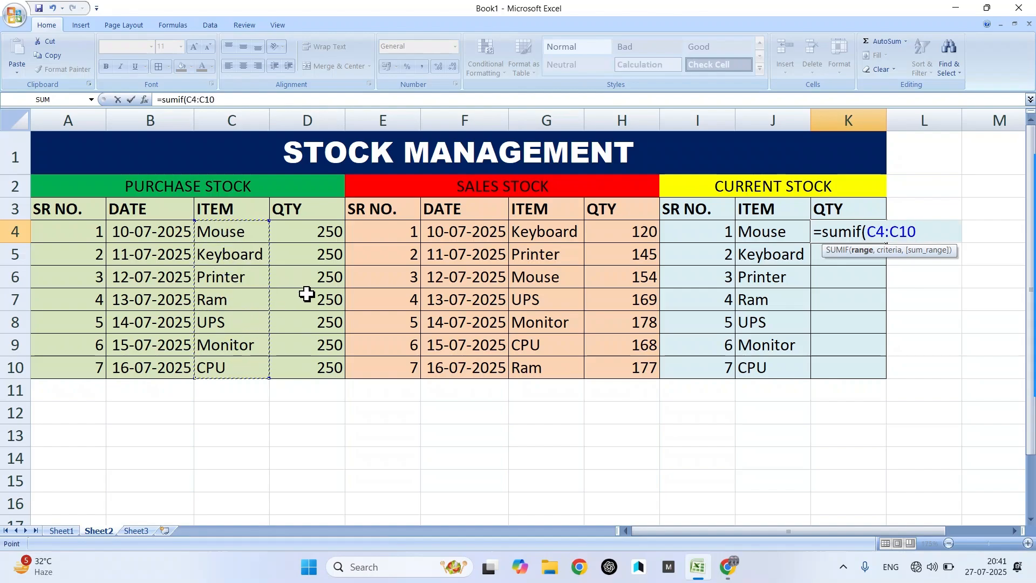
pyautogui.press('F4')
pyautogui.write(',')
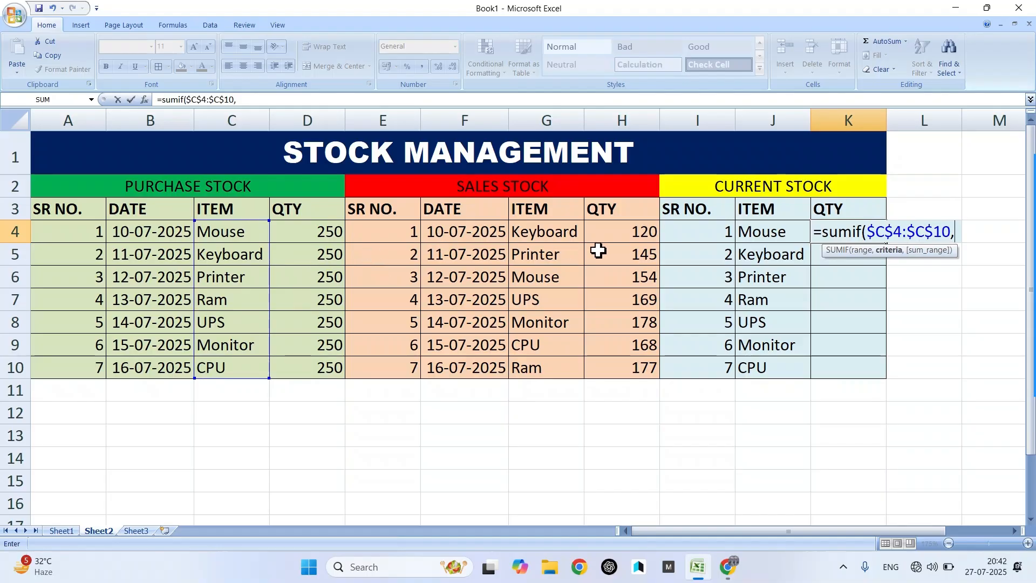
pyautogui.click(762, 227)
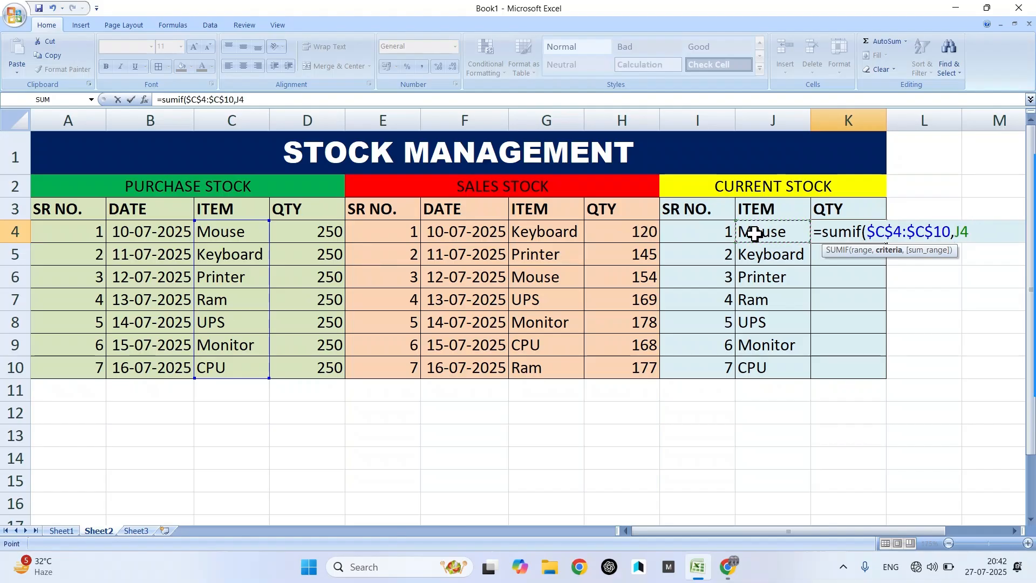
pyautogui.write(',')
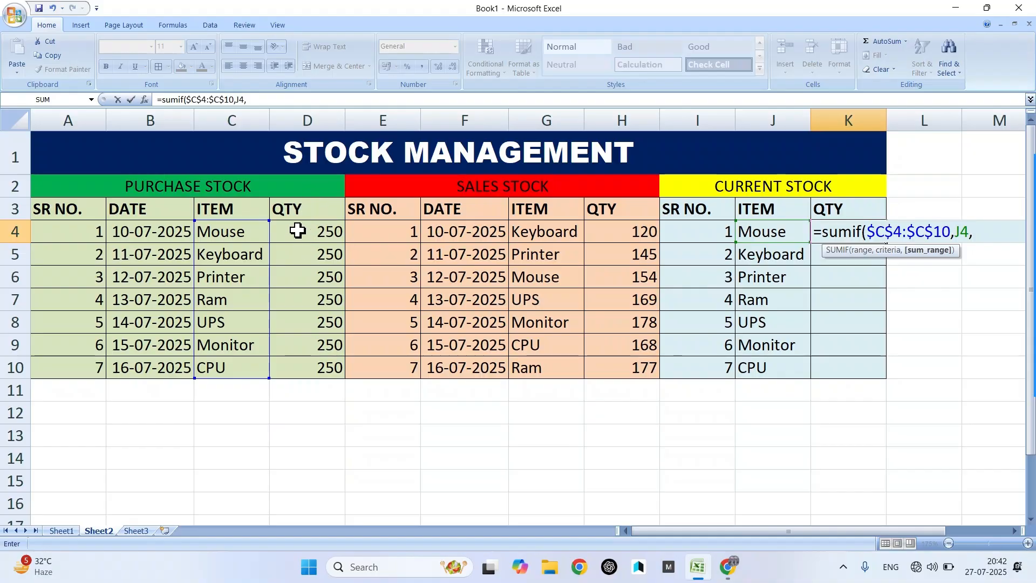
pyautogui.moveTo(297, 229); pyautogui.dragTo(289, 366)
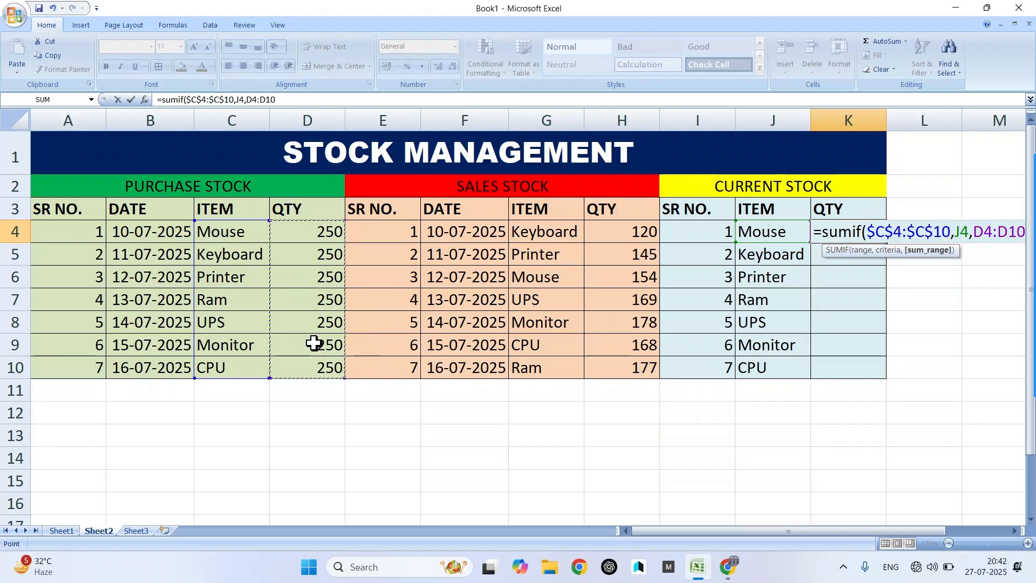
pyautogui.press('F4')
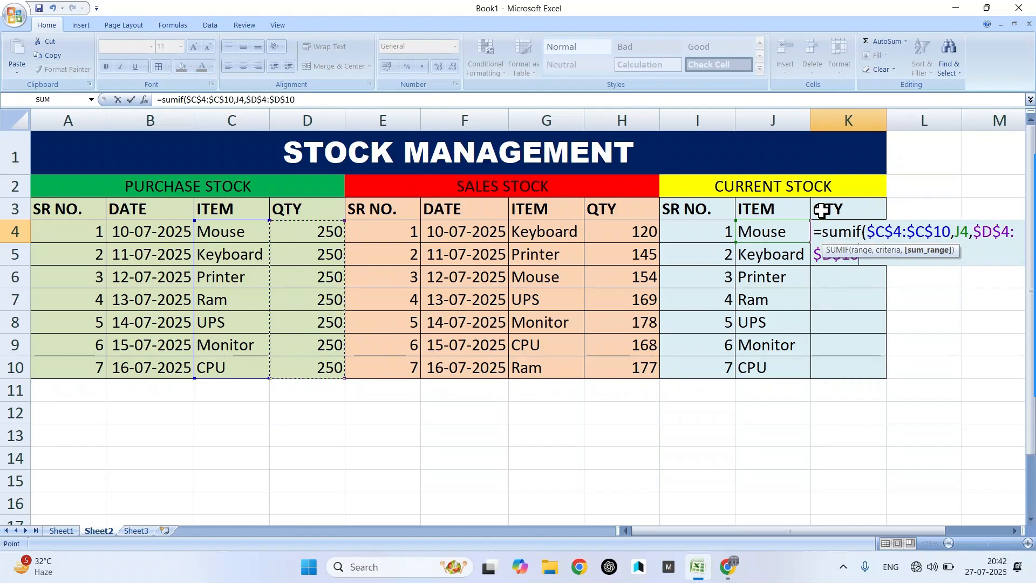
pyautogui.write(',')
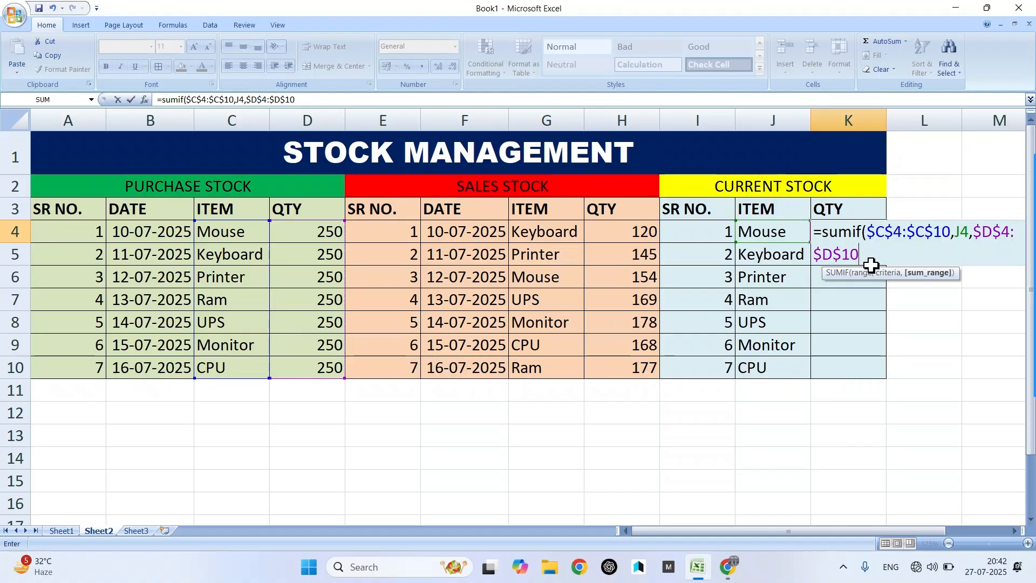
pyautogui.write(')-')
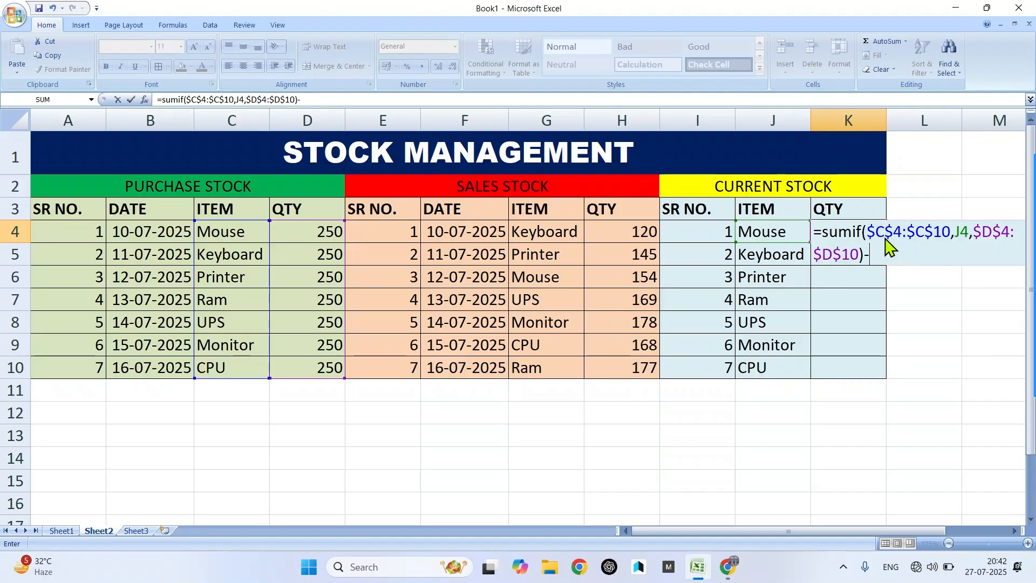
# - Complete K4 by subtracting SUMIF($G$4:$G$10,J4,$H$4:$H$10) and commit the formula
pyautogui.write('sumif(')
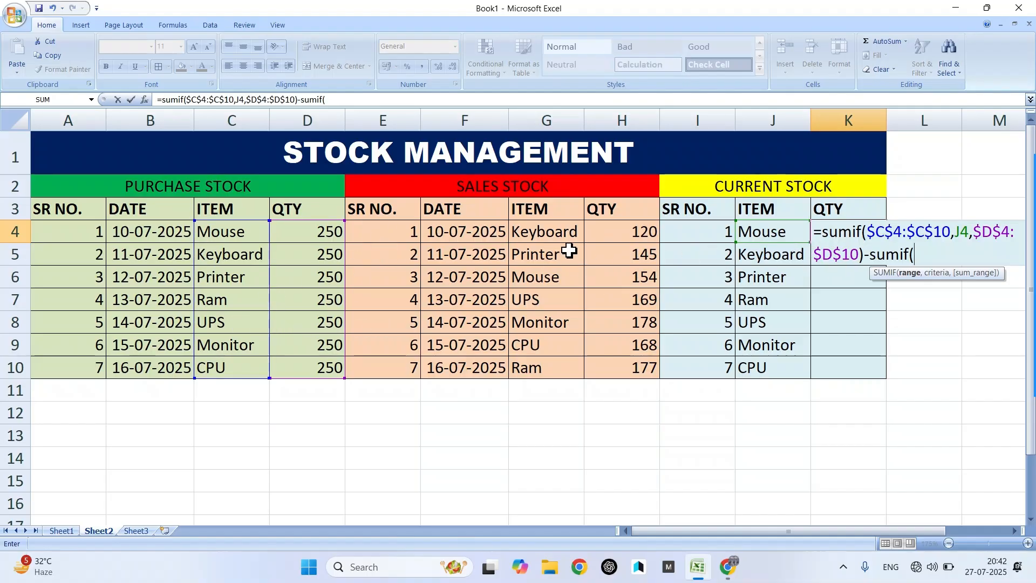
pyautogui.moveTo(526, 232); pyautogui.dragTo(545, 358)
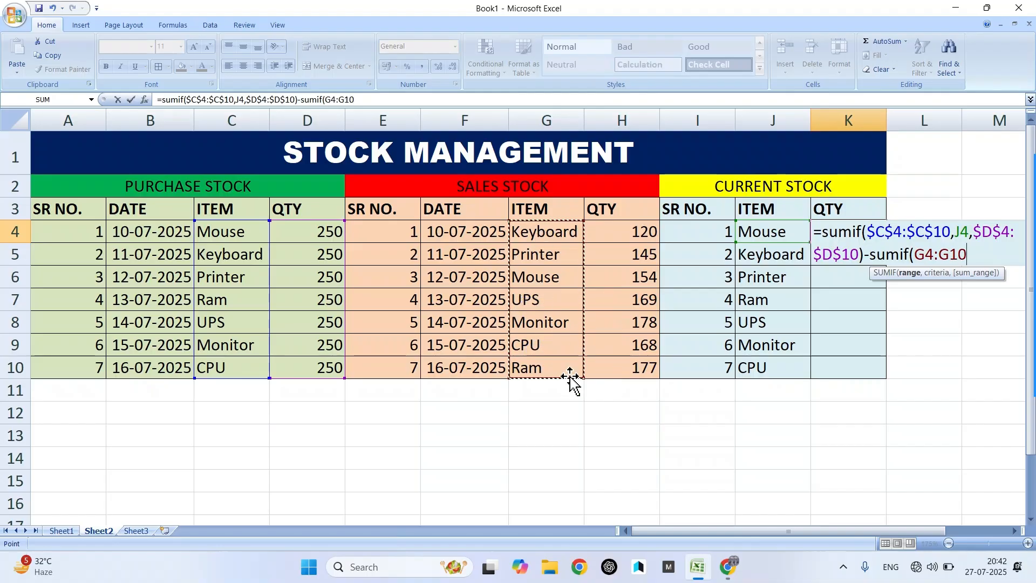
pyautogui.press('F4')
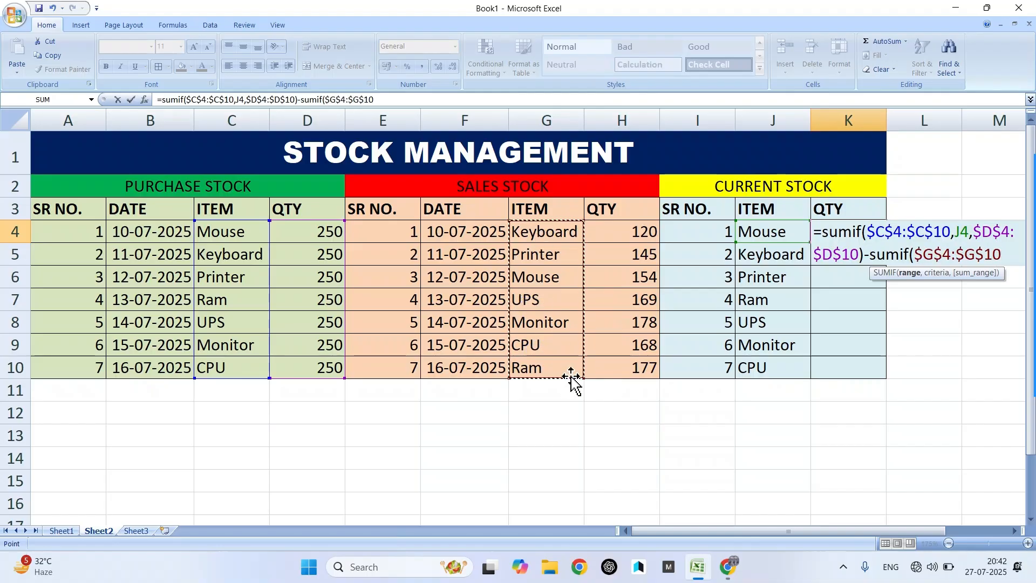
pyautogui.write(',')
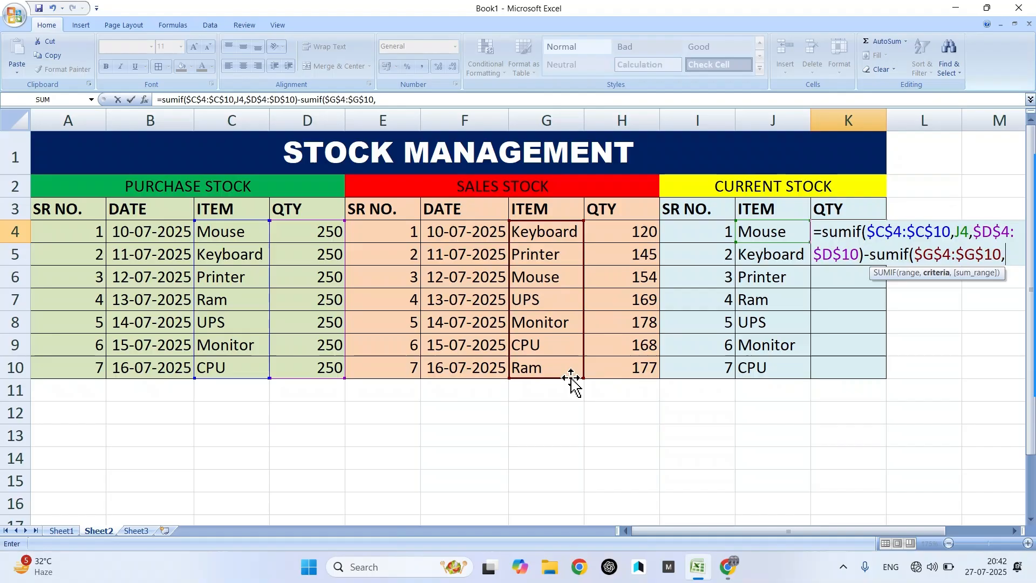
pyautogui.click(777, 235)
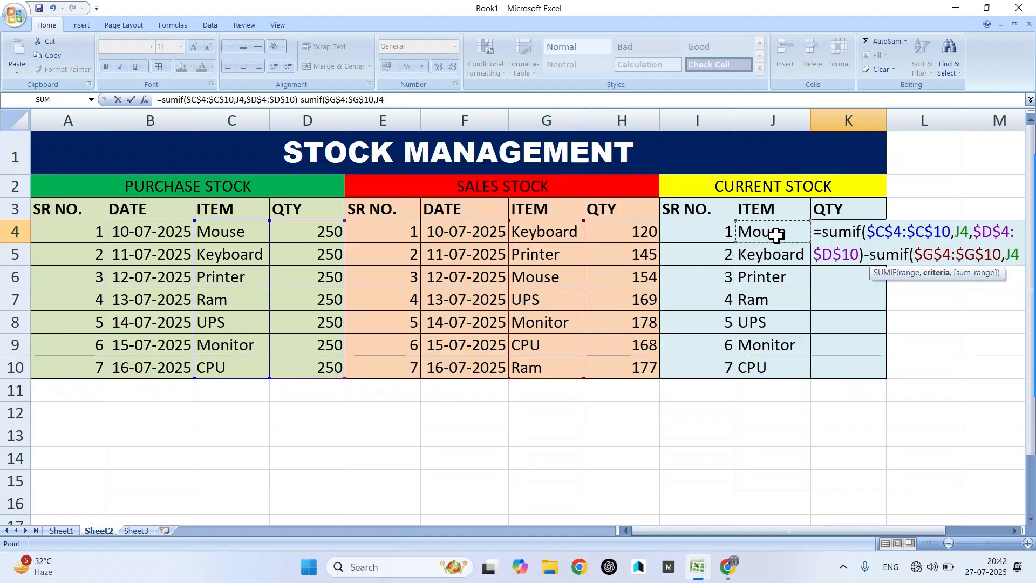
pyautogui.write(',')
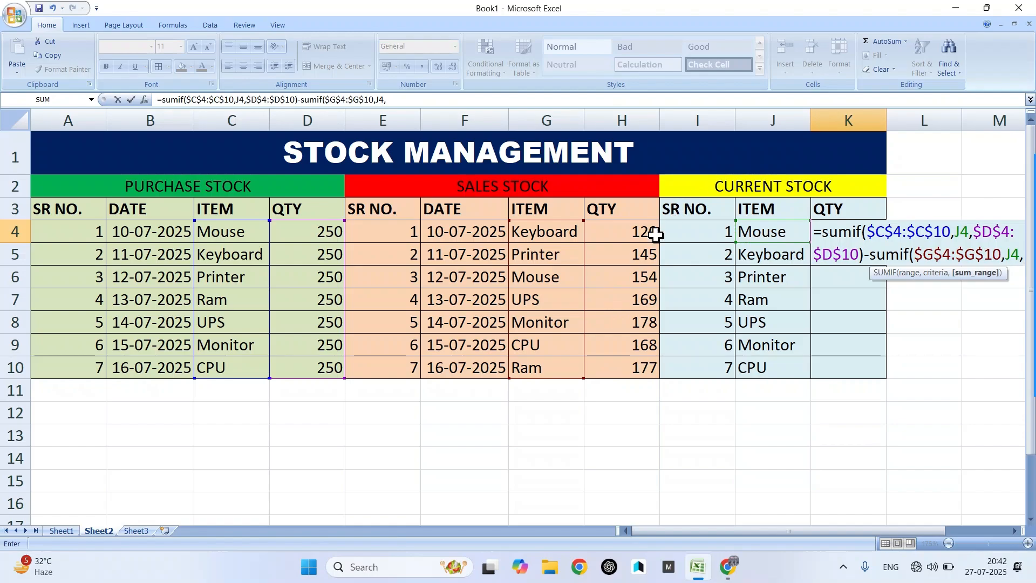
pyautogui.click(610, 227)
pyautogui.moveTo(610, 226); pyautogui.dragTo(621, 363)
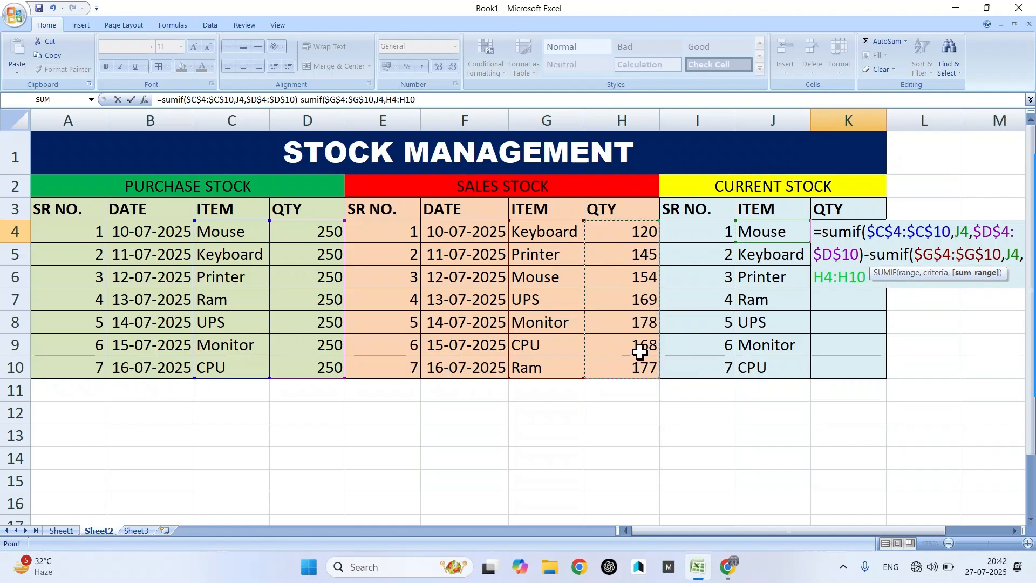
pyautogui.press('F4')
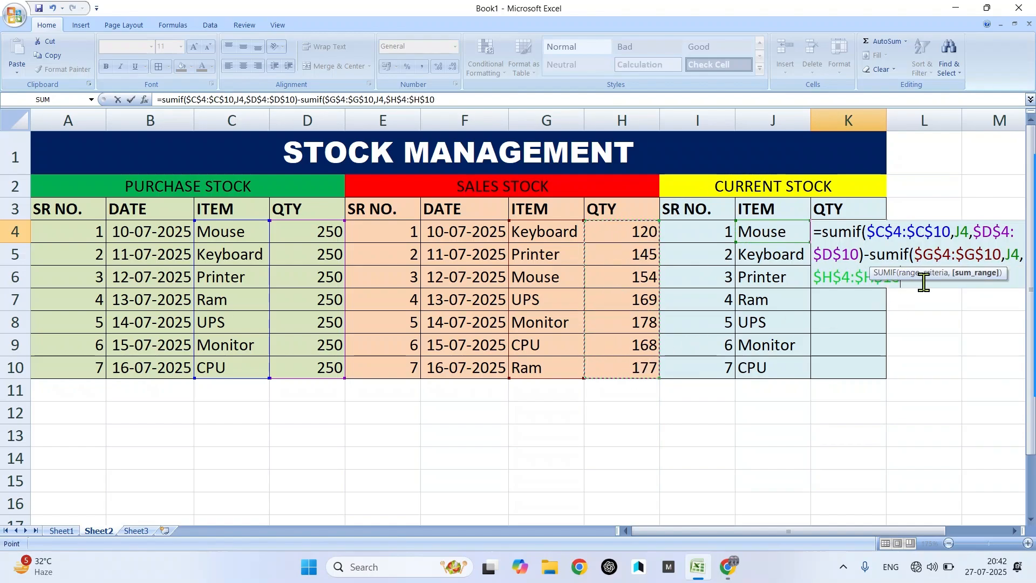
pyautogui.write(')')
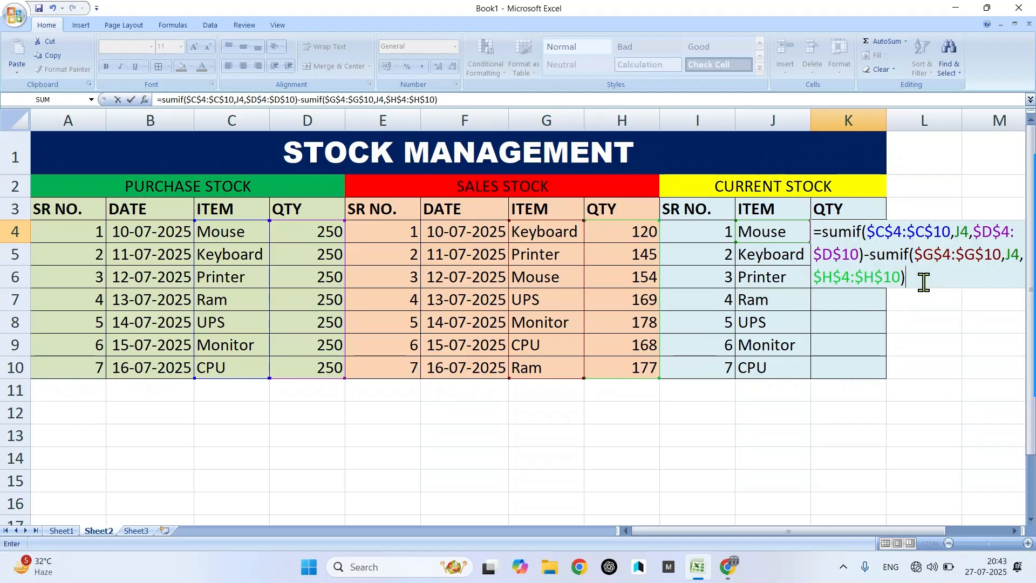
pyautogui.press('Return')
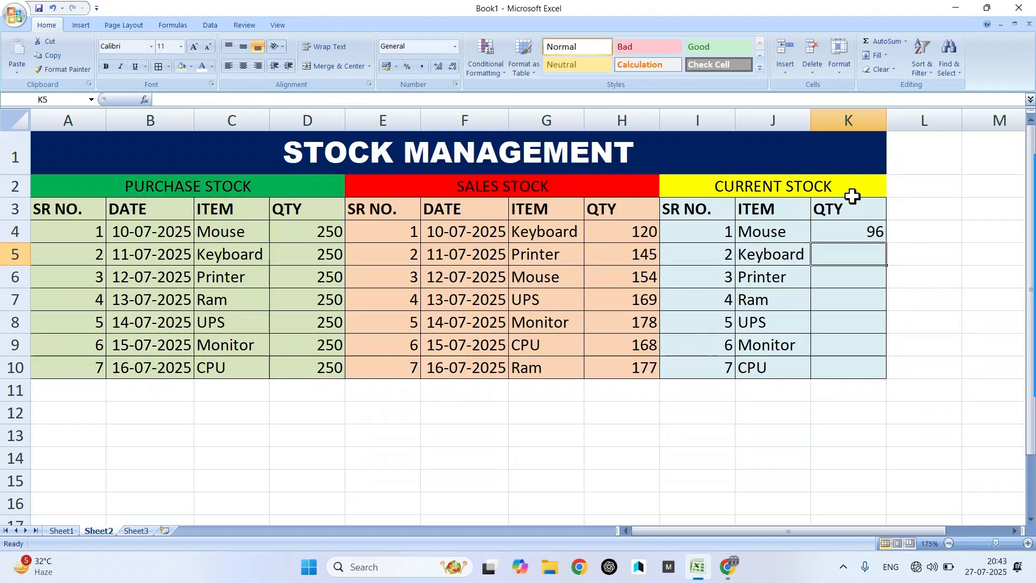
# - Fill K4's formula down to K10, giving 96, 130, 105, 73, 81, 72 and 82
pyautogui.click(857, 225)
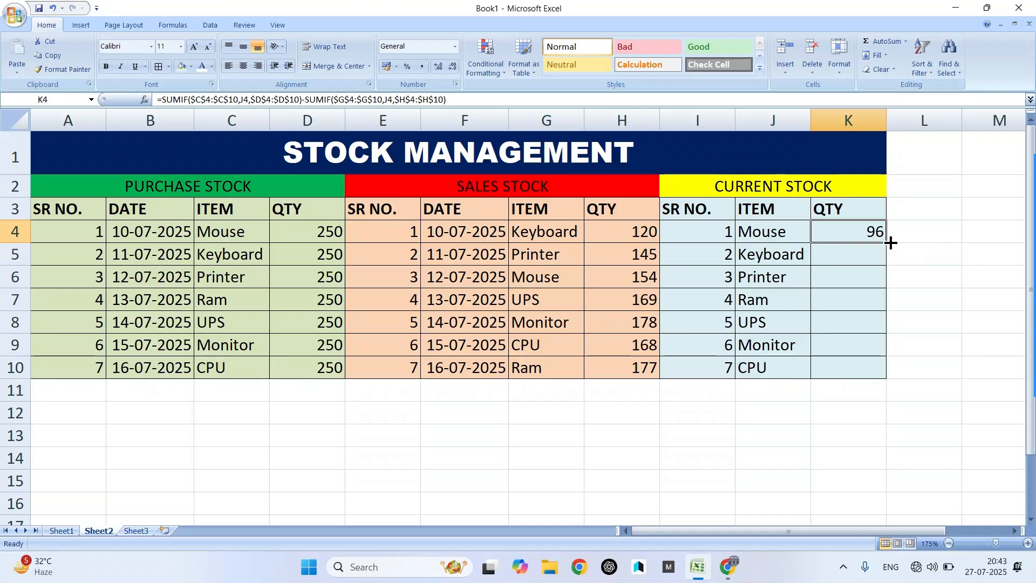
pyautogui.moveTo(889, 247); pyautogui.dragTo(893, 375)
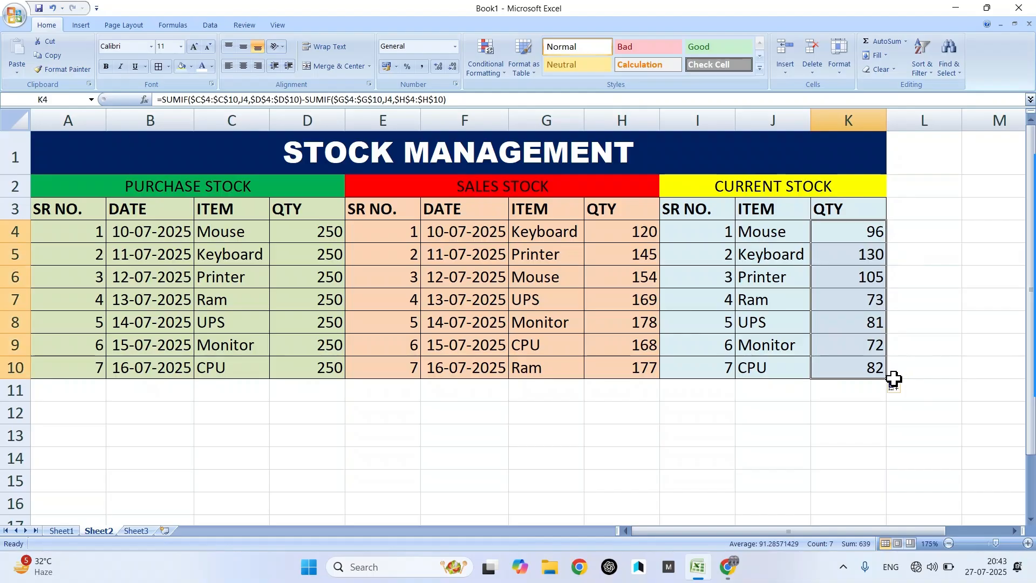
pyautogui.click(625, 479)
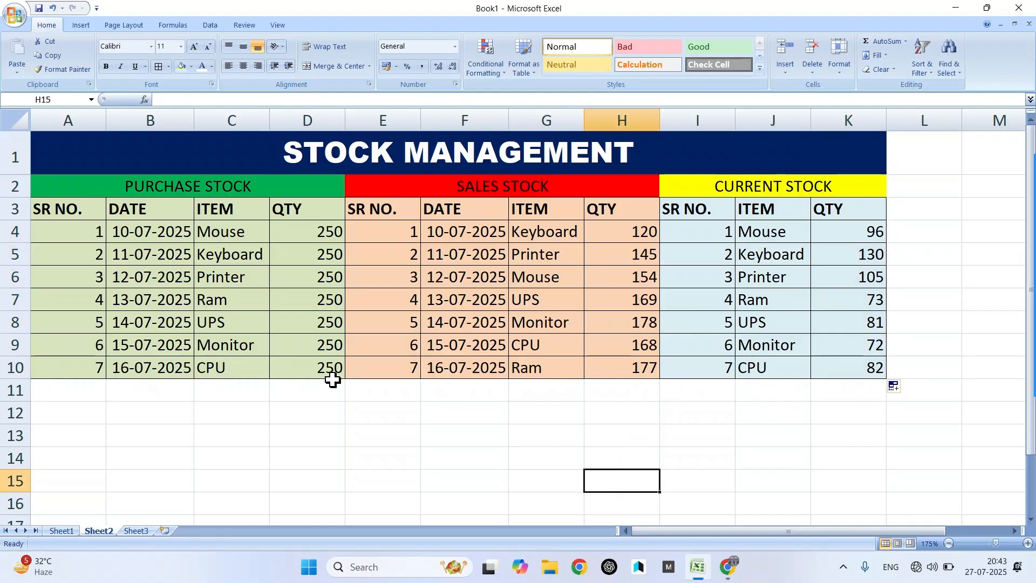
# - Enter mouse, 250 and 154 in cells D14, E14 and F14
pyautogui.click(303, 452)
pyautogui.write('mouse')
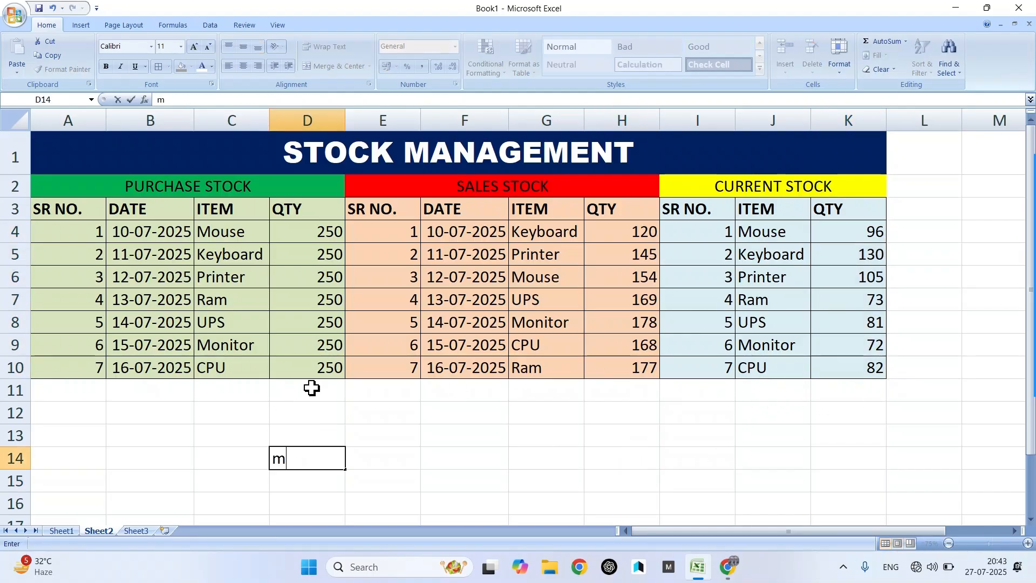
pyautogui.press('Tab')
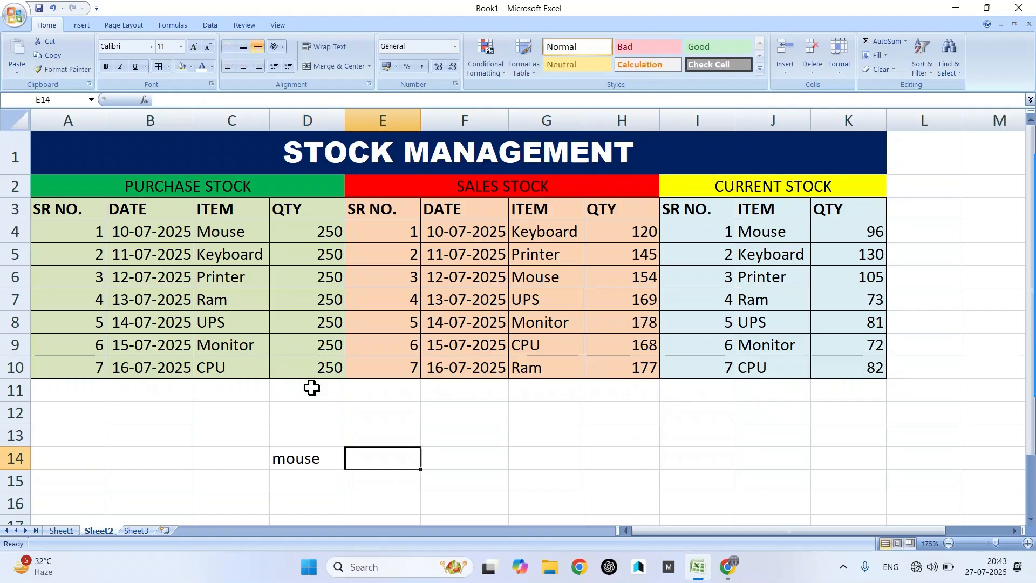
pyautogui.write('250')
pyautogui.press('Tab')
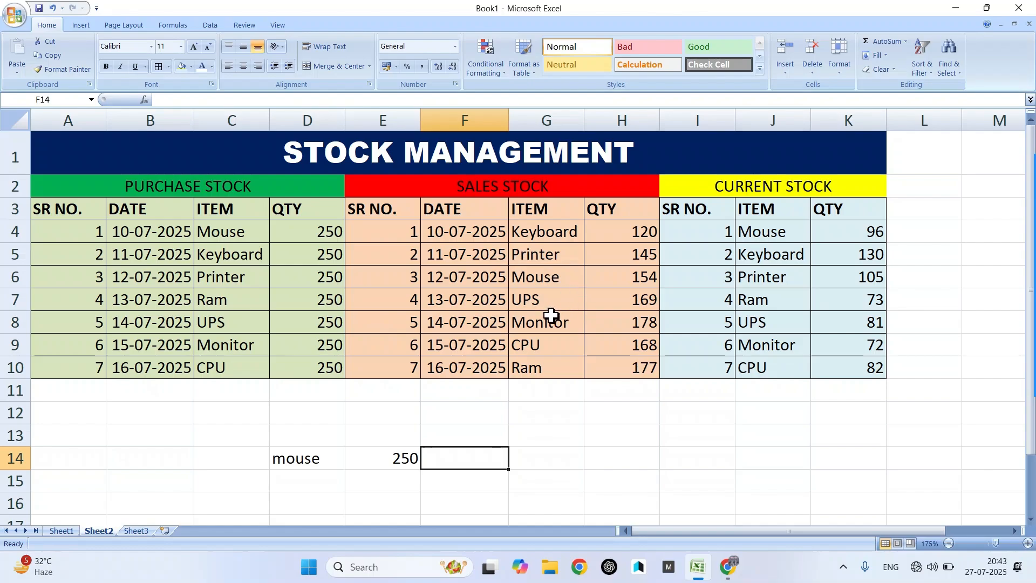
pyautogui.write('154')
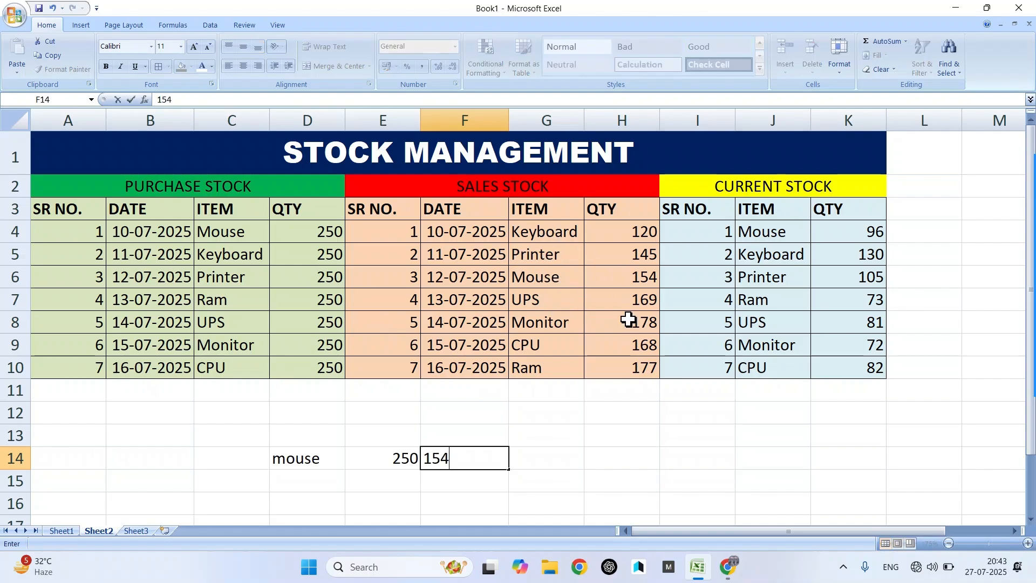
pyautogui.press('Tab')
# - Enter the formula =E14-F14 in G14 to get the difference of 96
pyautogui.write('=')
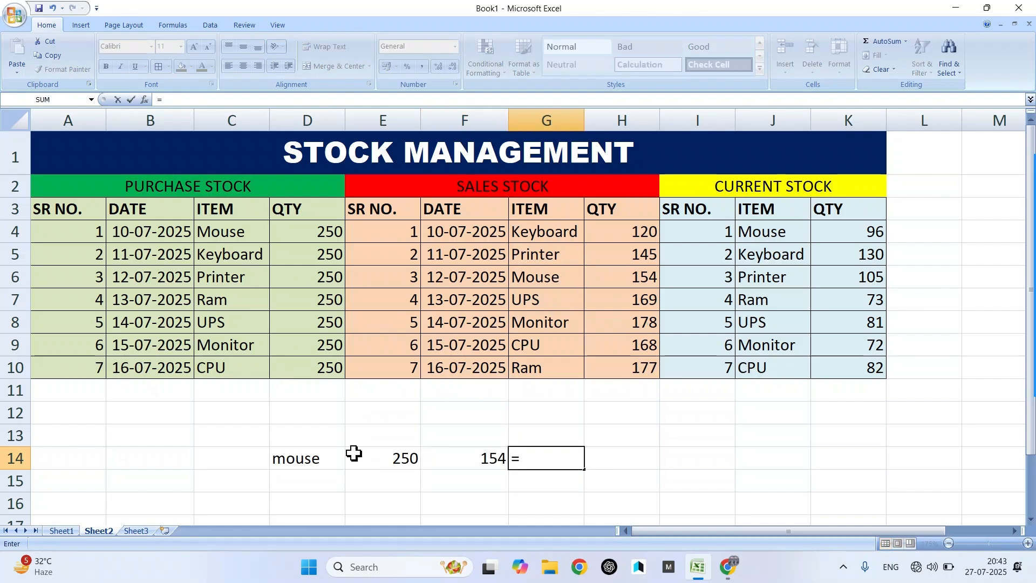
pyautogui.click(386, 458)
pyautogui.write('*')
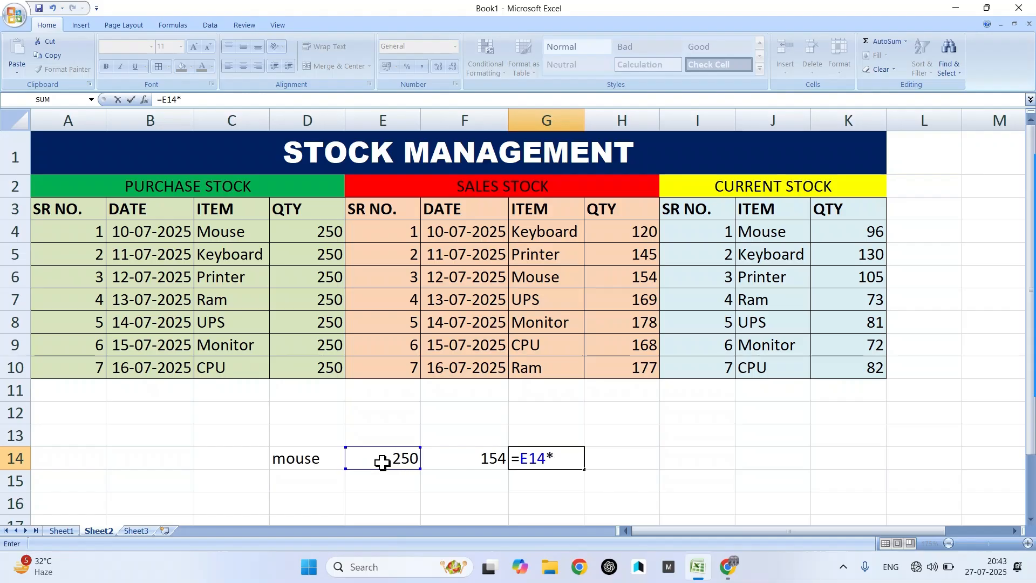
pyautogui.press('BackSpace')
pyautogui.write('-')
pyautogui.click(467, 459)
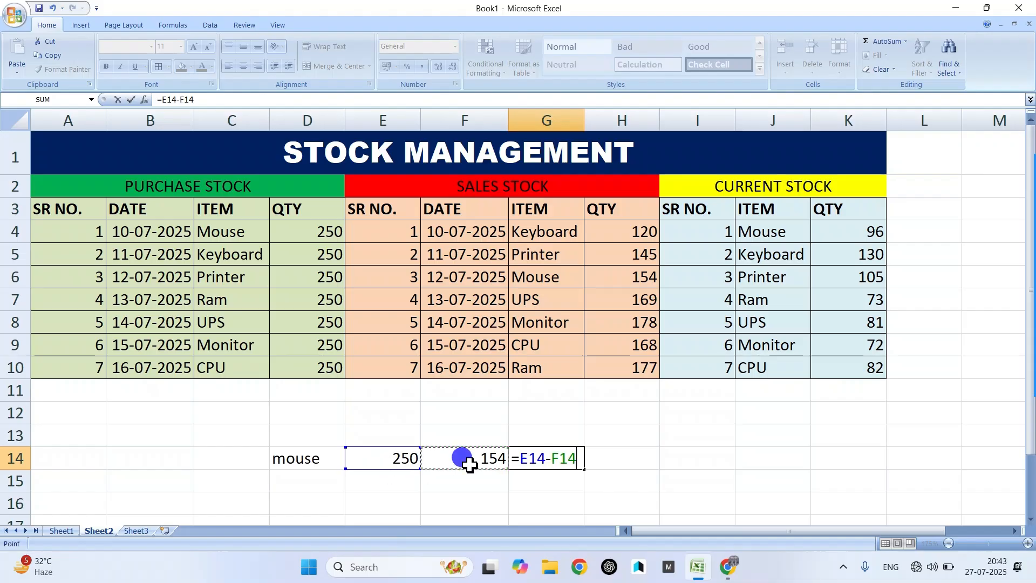
pyautogui.press('Return')
# - Compare the G14 result with the K4 SUMIF result and the Mouse purchase and sales entries
pyautogui.click(579, 458)
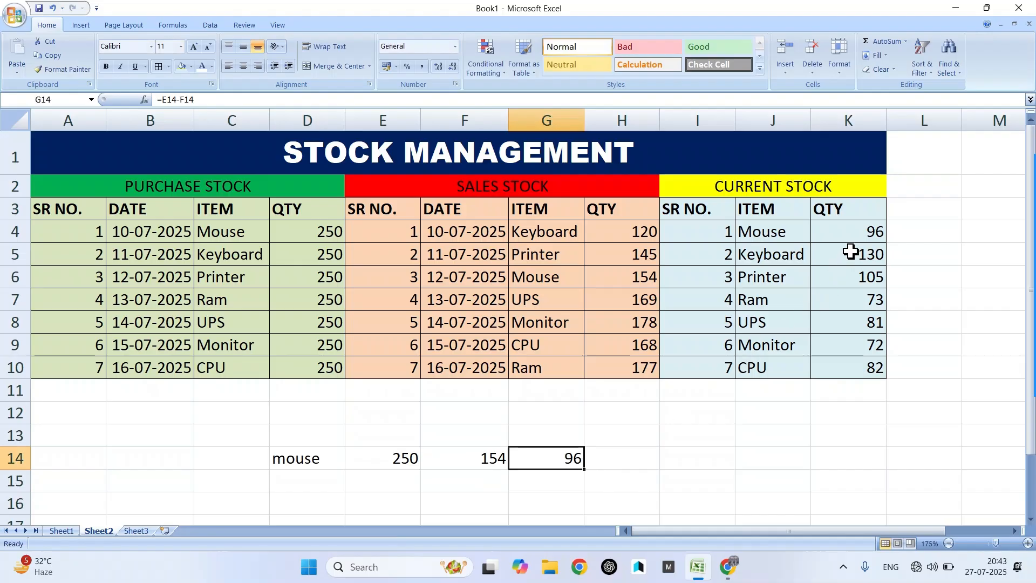
pyautogui.click(858, 234)
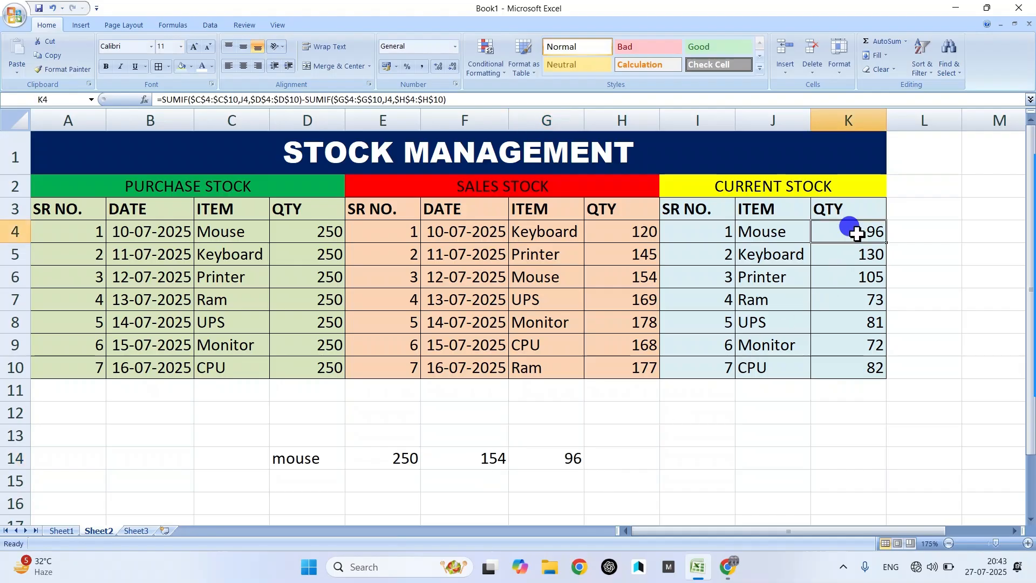
pyautogui.click(229, 233)
pyautogui.click(546, 233)
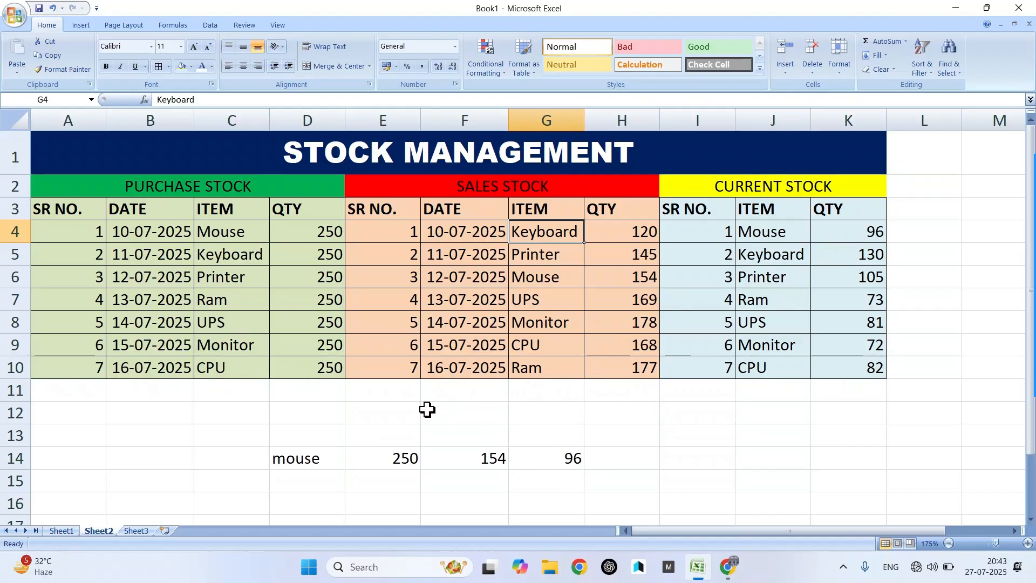
# - Clear the manual check in D13:H14, then review K4's SUMIF formula without changing it
pyautogui.moveTo(315, 433); pyautogui.dragTo(660, 464)
pyautogui.press('Delete')
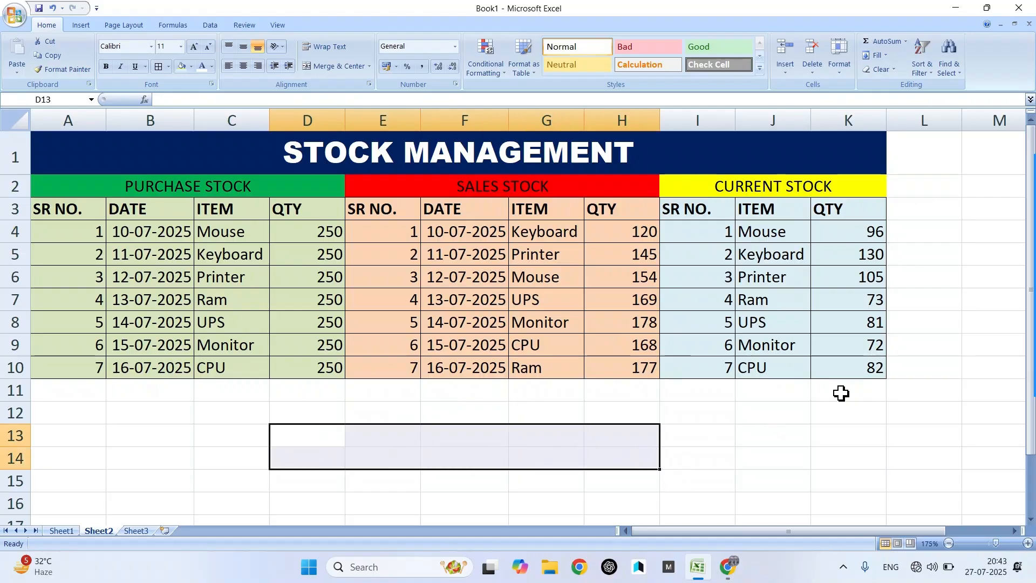
pyautogui.doubleClick(872, 232)
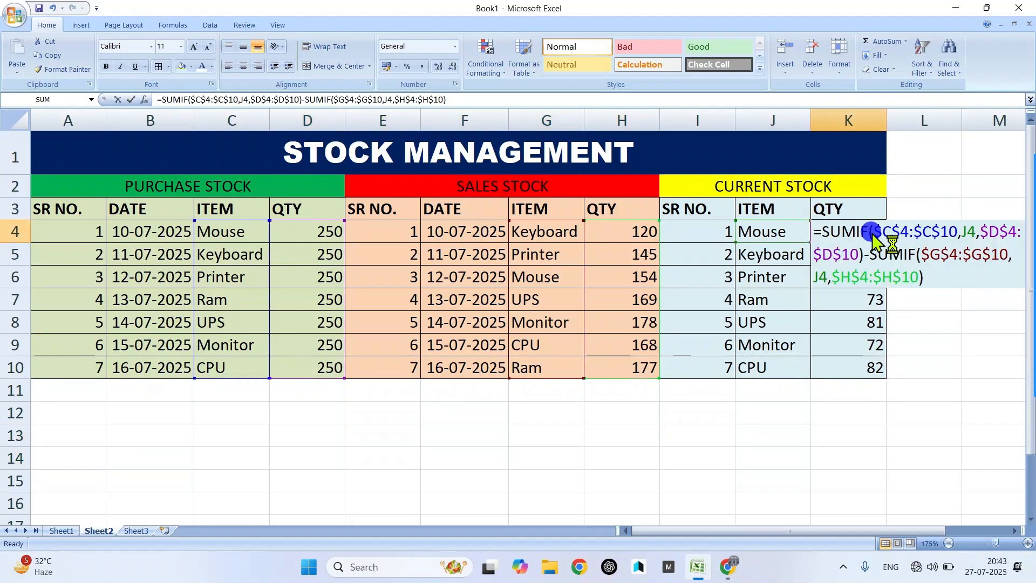
pyautogui.moveTo(930, 281); pyautogui.dragTo(855, 246)
pyautogui.click(824, 232)
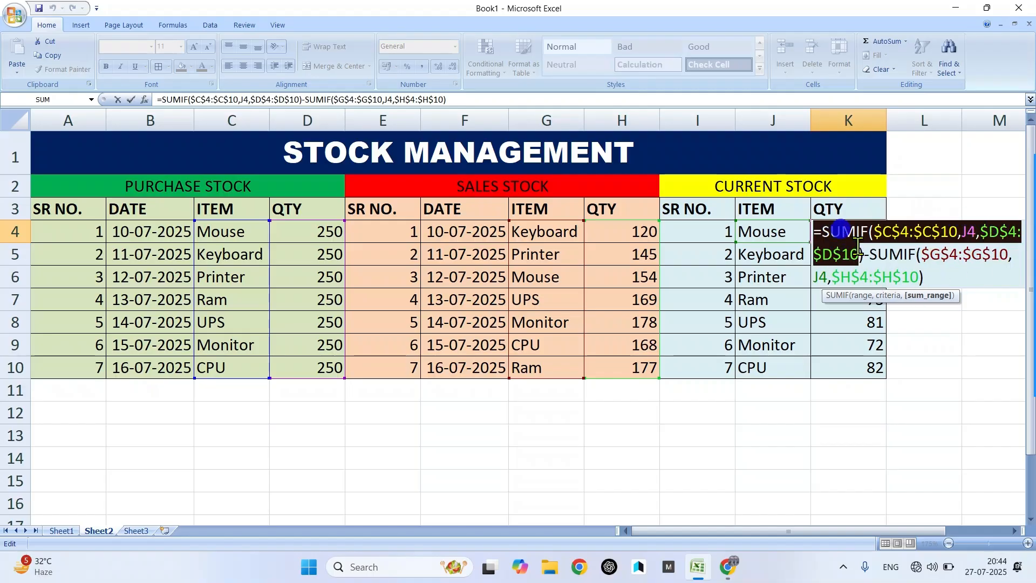
pyautogui.click(866, 250)
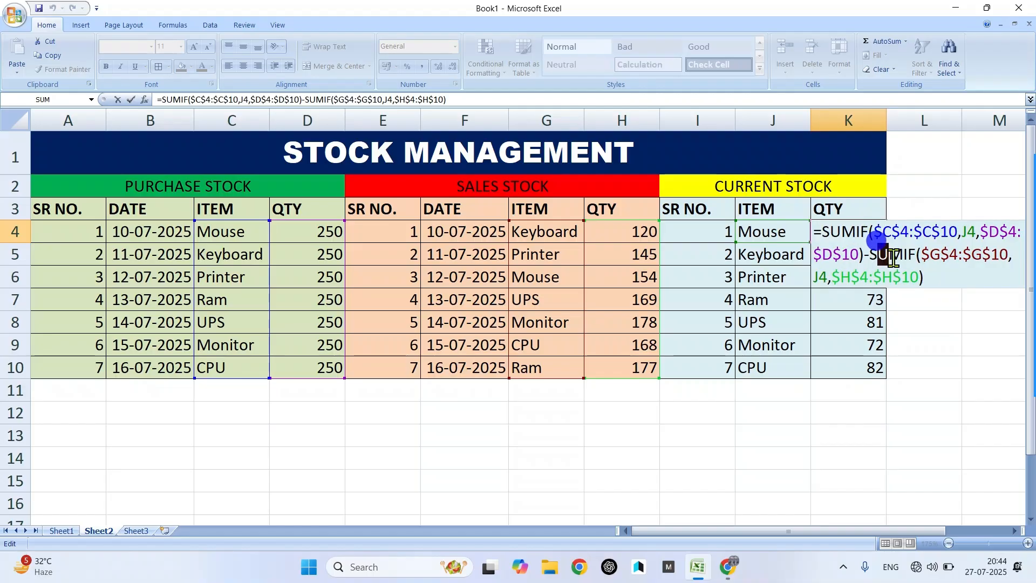
pyautogui.click(923, 255)
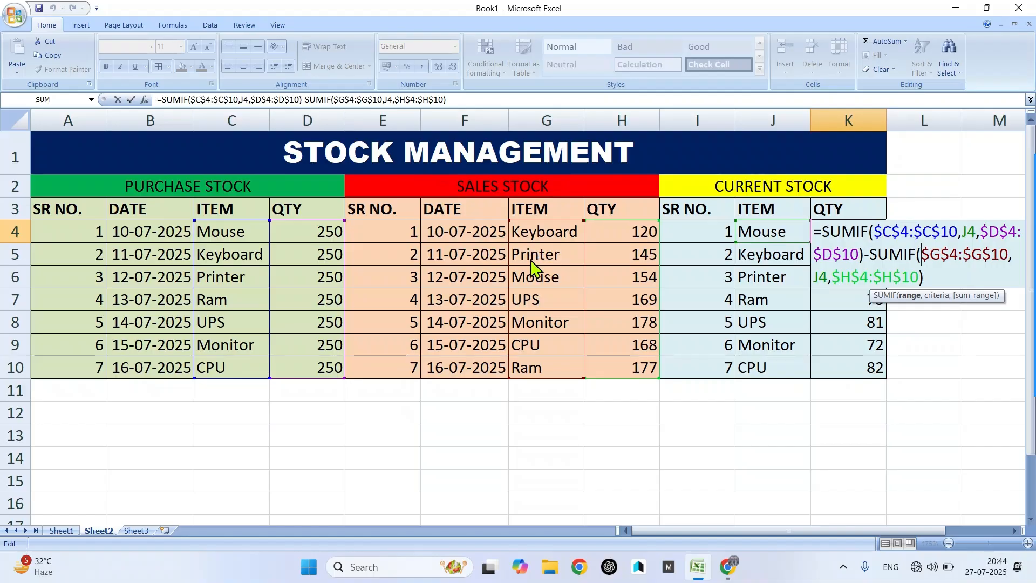
pyautogui.press('Return')
# - Check the CPU stock formula in K10
pyautogui.click(491, 472)
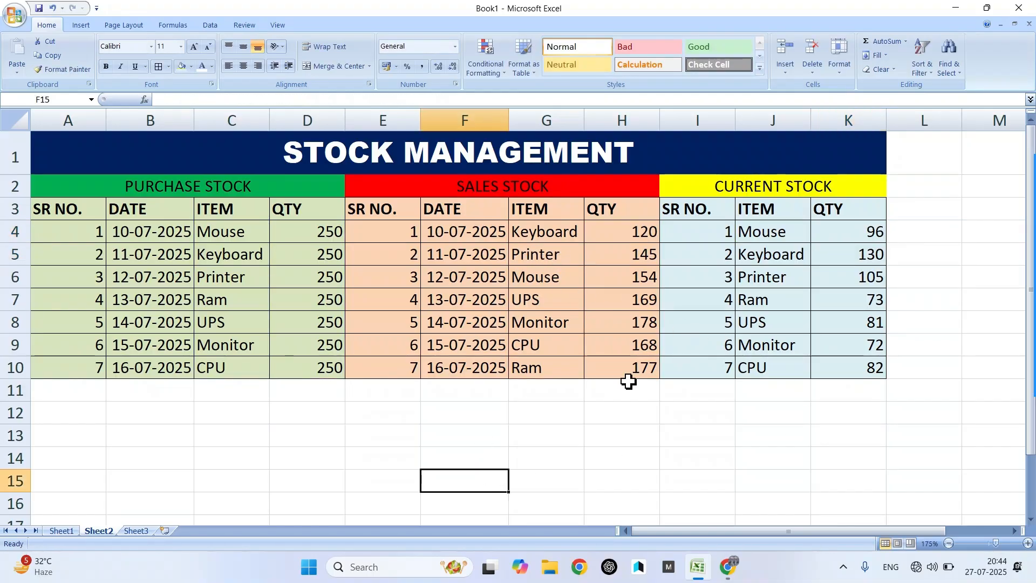
pyautogui.click(855, 364)
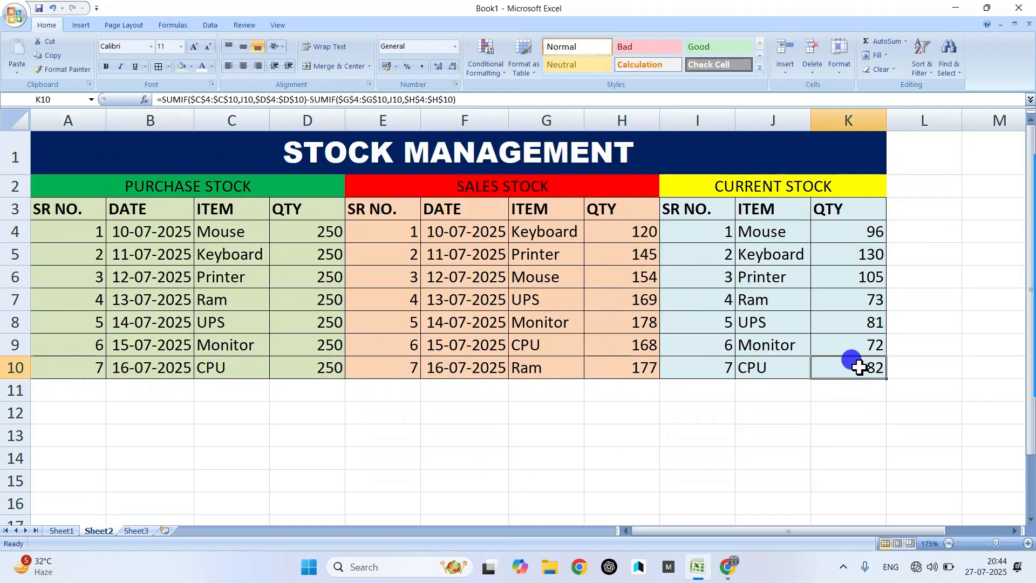
pyautogui.click(352, 455)
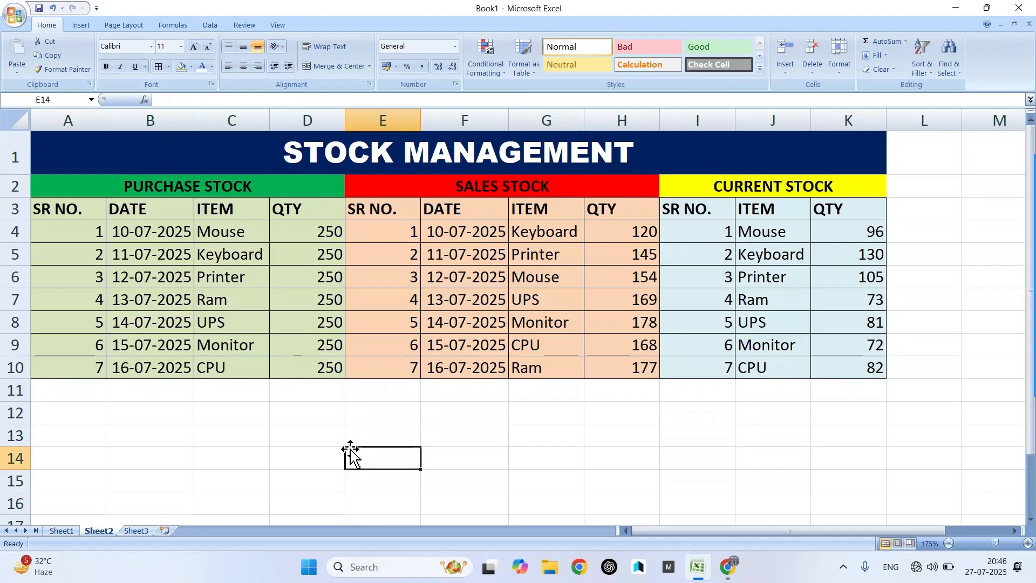